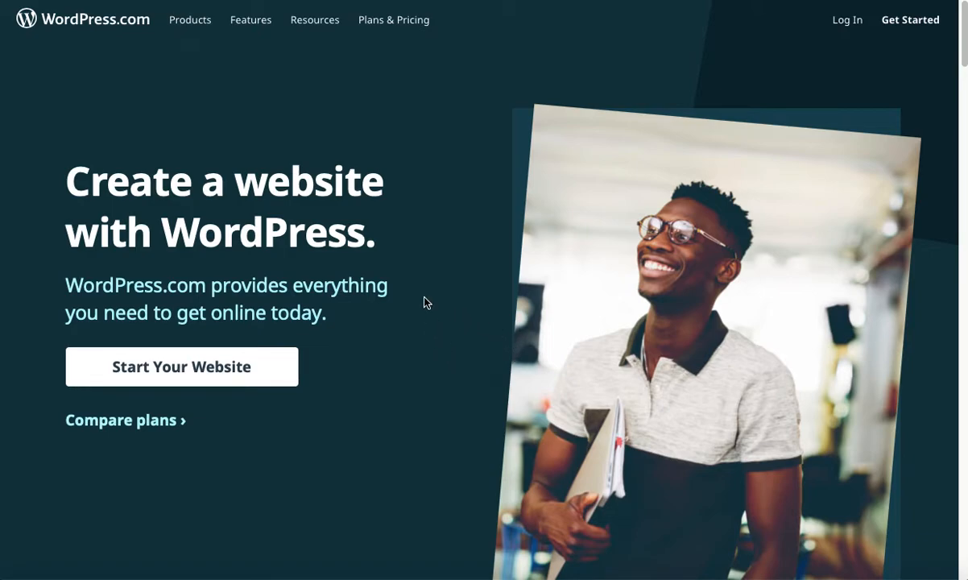
Step: Sign in to WordPress.com with the account's username and saved password
{"action": "left_click", "coordinate": [848, 25]}
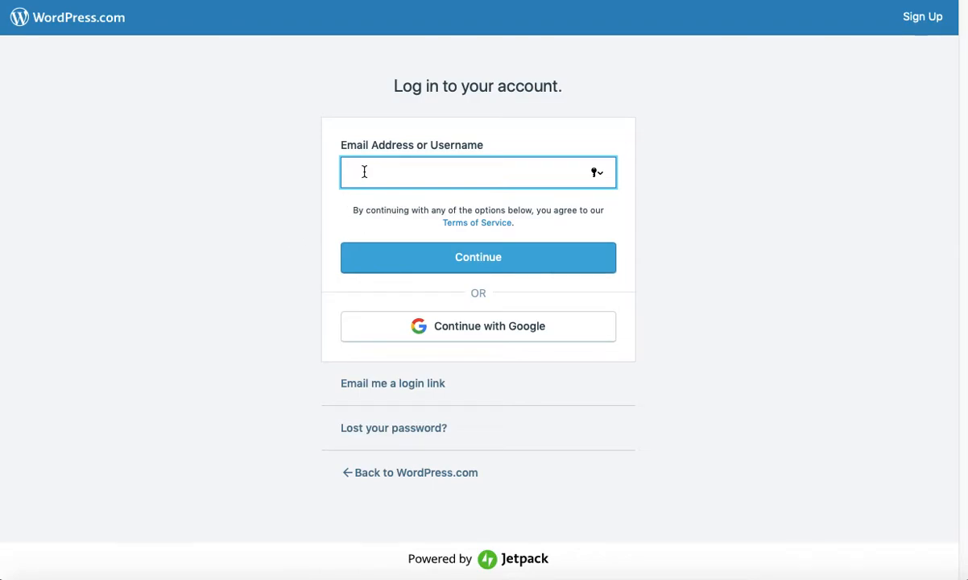
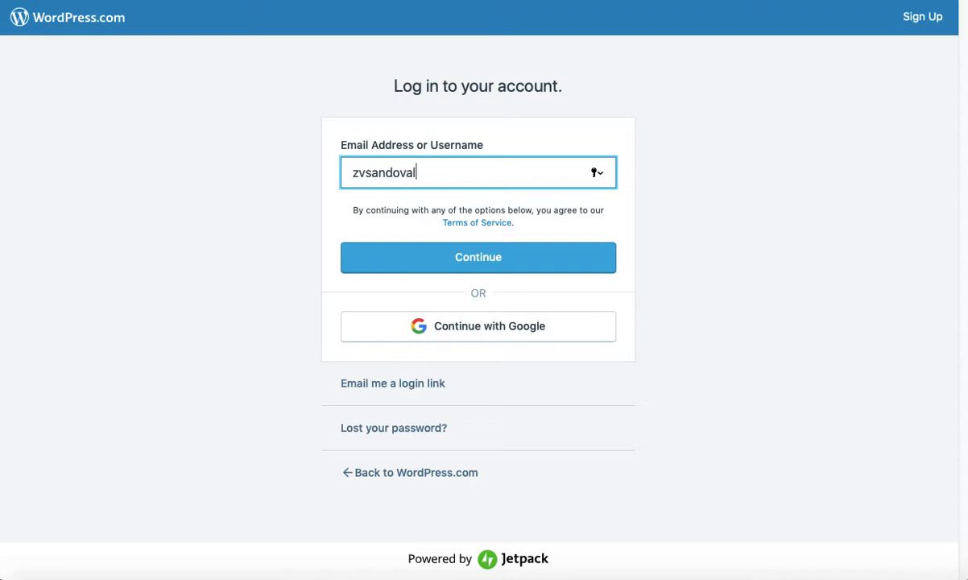
{"action": "left_click", "coordinate": [394, 262]}
{"action": "left_click", "coordinate": [395, 271]}
{"action": "left_click", "coordinate": [401, 328]}
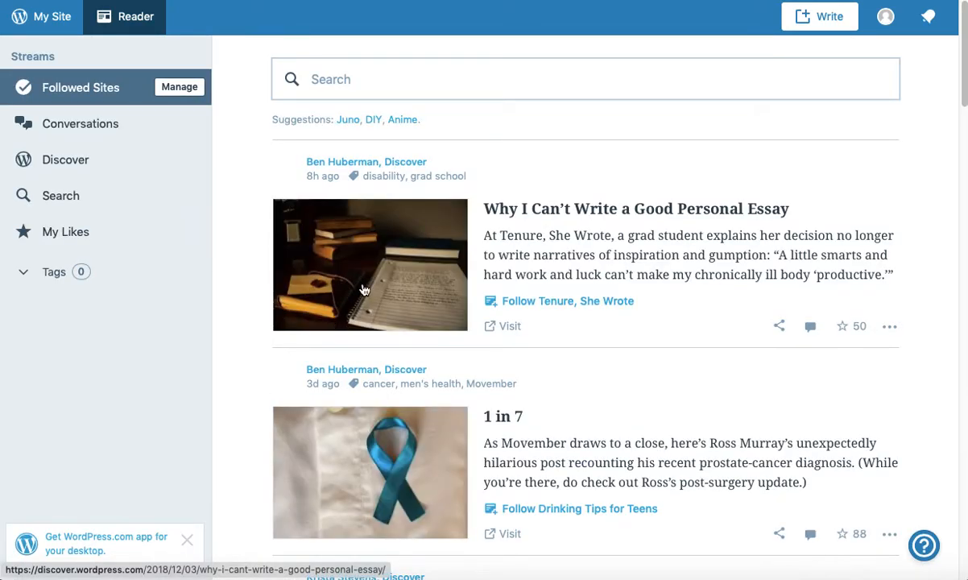
Step: Dismiss the desktop-app banner and open My Site to view the E-Portfolio stats
{"action": "left_click", "coordinate": [186, 540]}
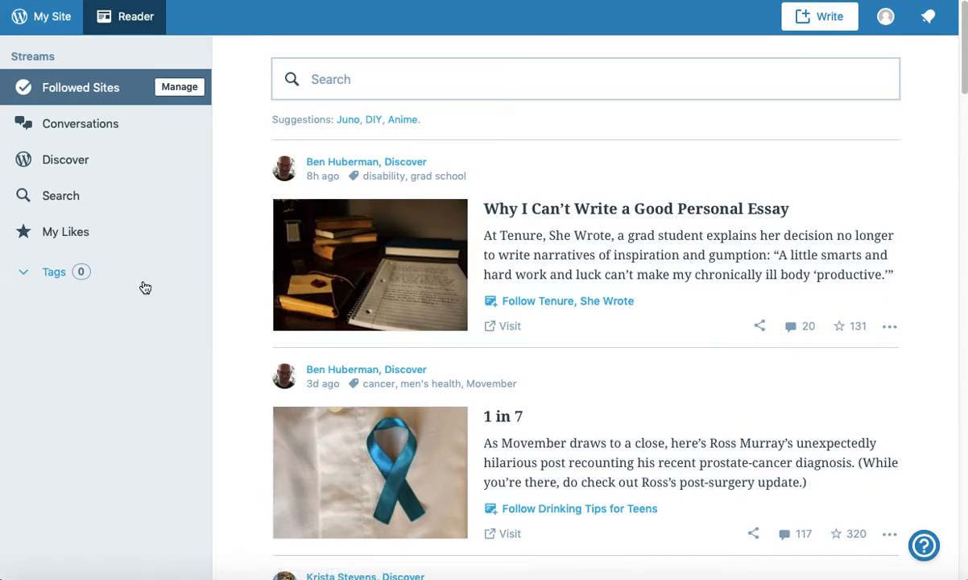
{"action": "left_click", "coordinate": [44, 22]}
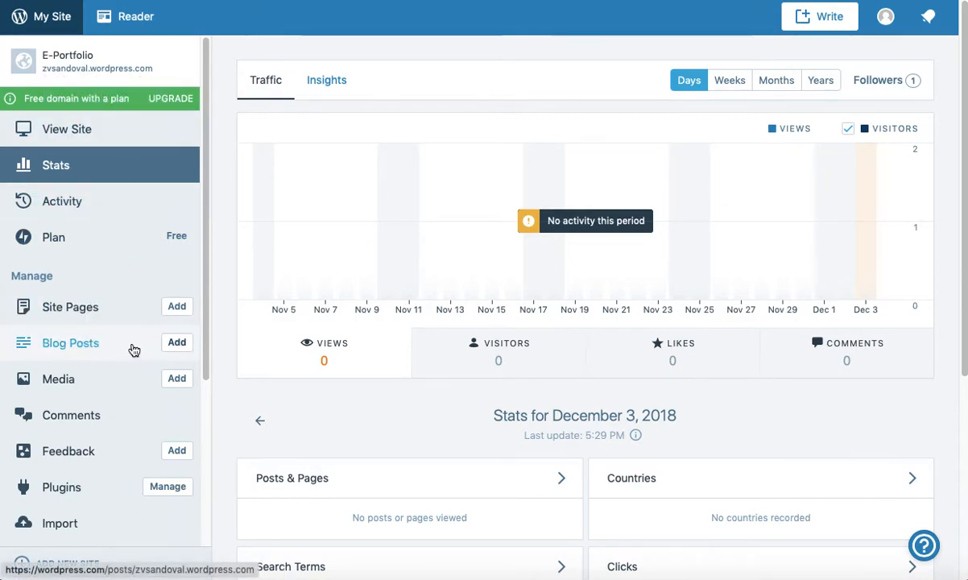
{"action": "scroll", "coordinate": [134, 345], "scroll_direction": "down", "scroll_amount": 3}
{"action": "scroll", "coordinate": [134, 349], "scroll_direction": "down", "scroll_amount": 2}
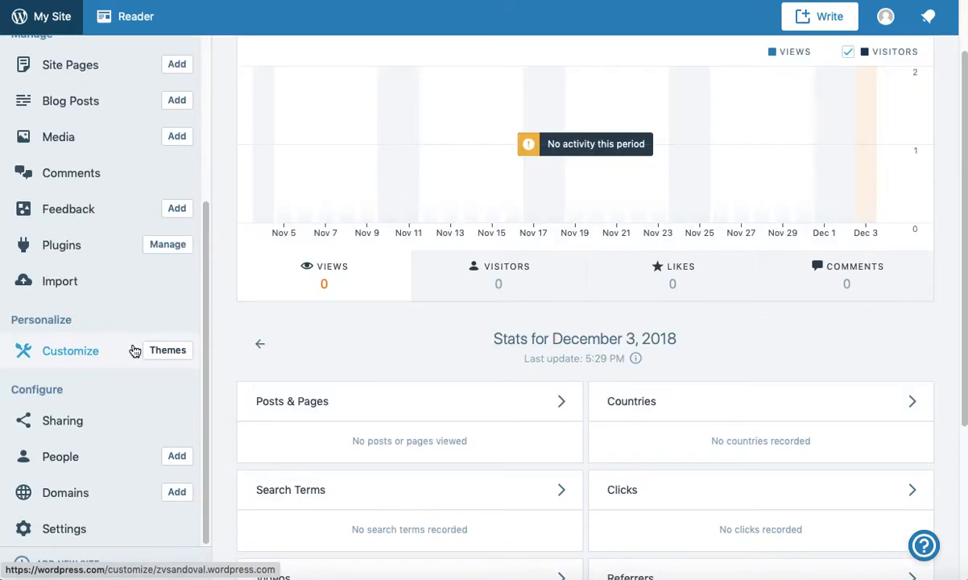
{"action": "scroll", "coordinate": [134, 348], "scroll_direction": "up", "scroll_amount": 5}
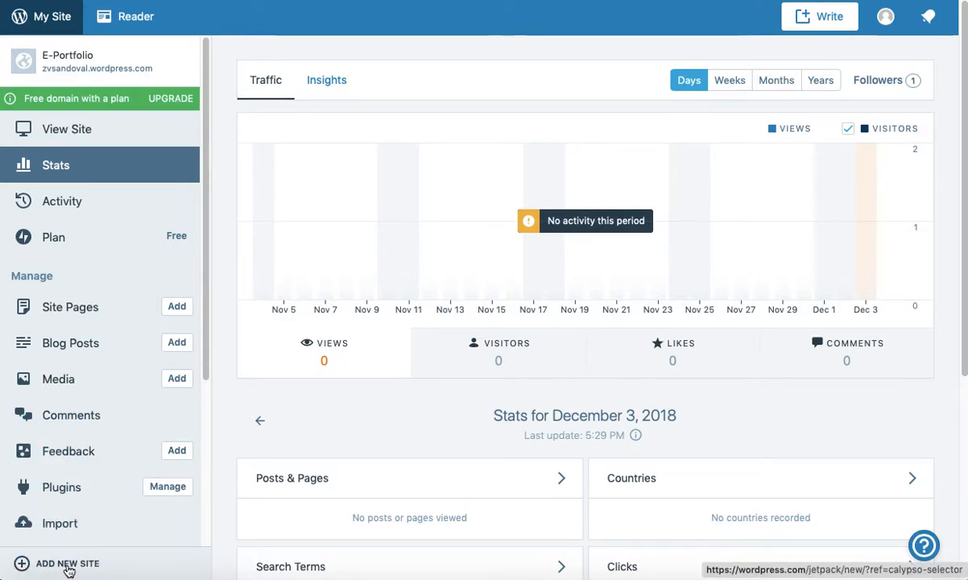
Step: Start creating a new WordPress.com site named 'My blog'
{"action": "left_click", "coordinate": [67, 567]}
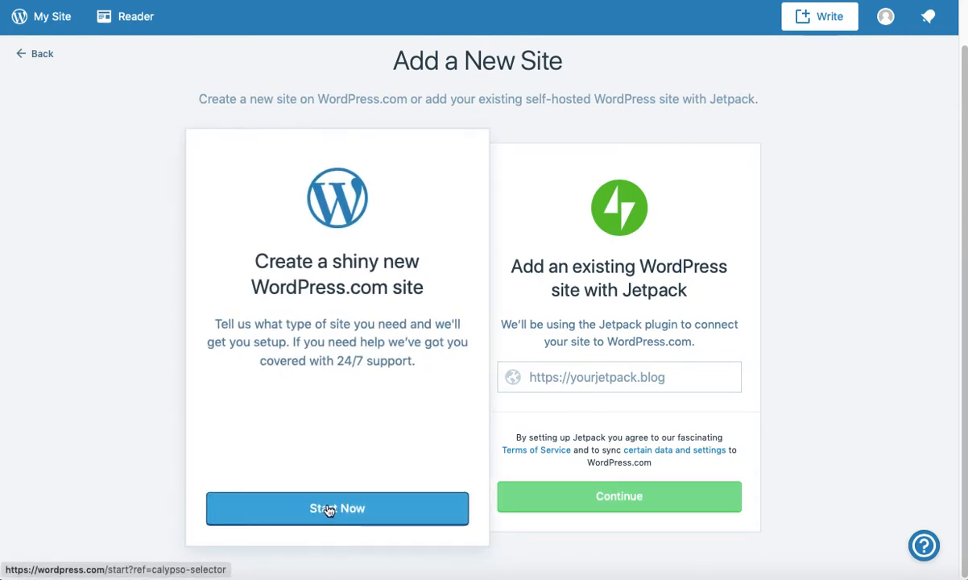
{"action": "left_click", "coordinate": [328, 518]}
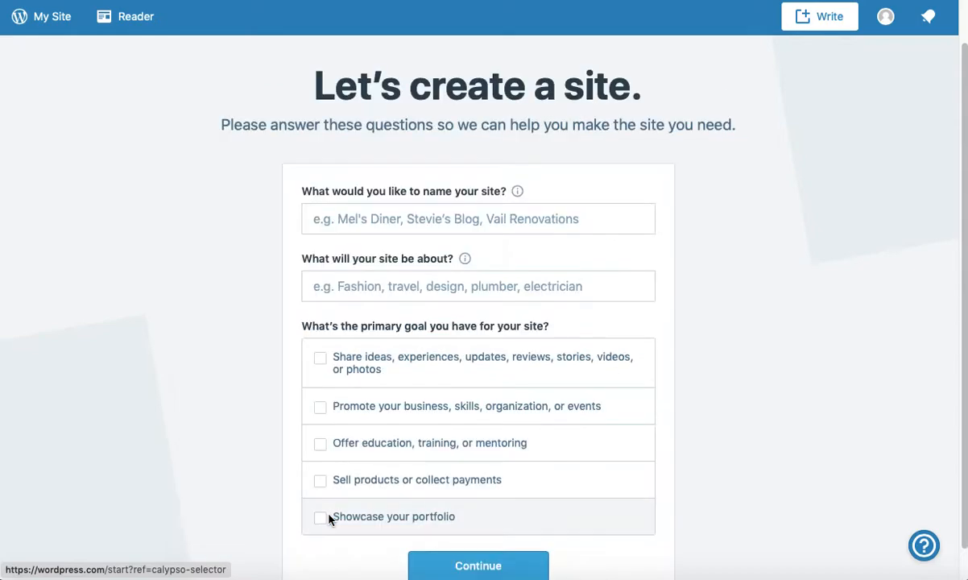
{"action": "left_click", "coordinate": [387, 222]}
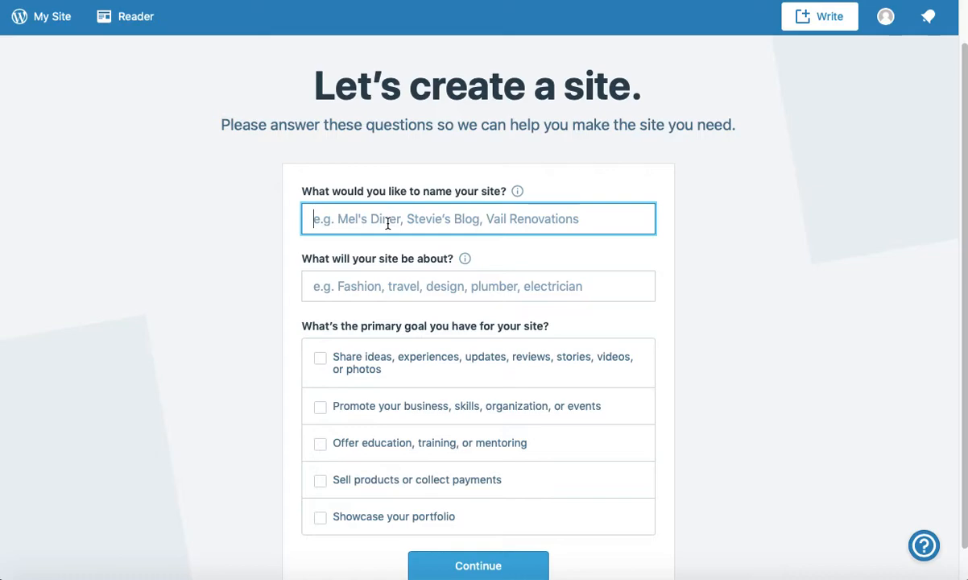
{"action": "type", "text": "My "}
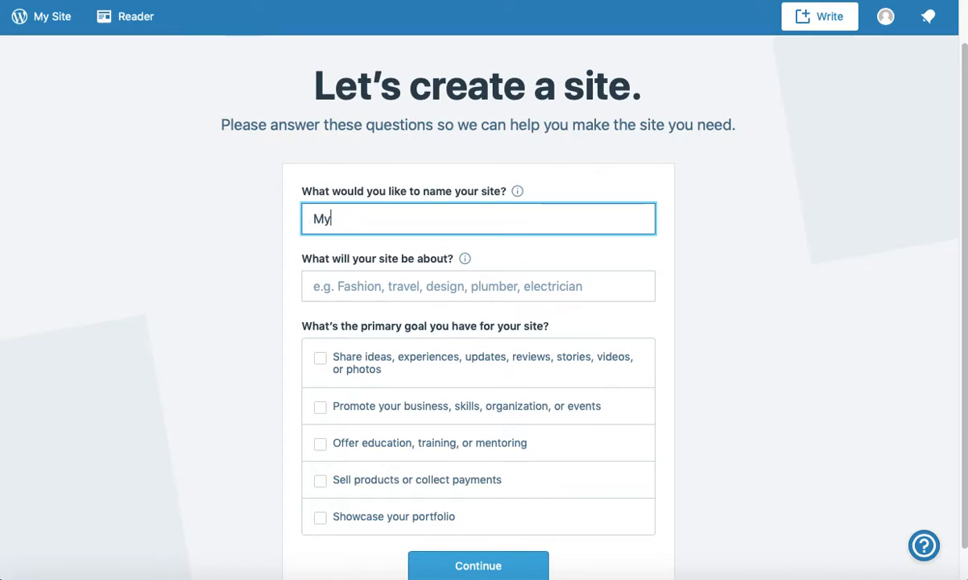
{"action": "type", "text": "blog"}
Step: Set the site topic to Education and goal 'Offer education, training, or mentoring'
{"action": "left_click", "coordinate": [334, 284]}
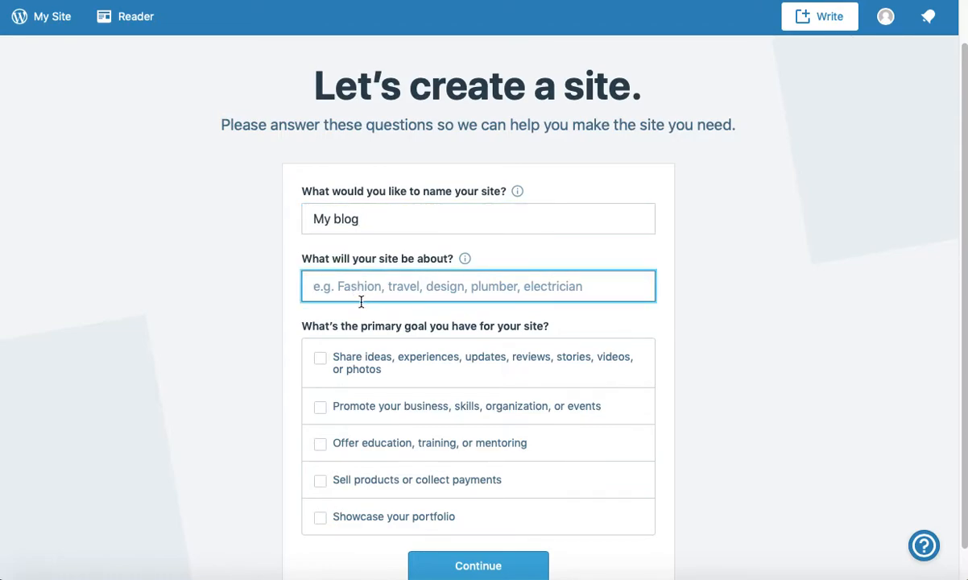
{"action": "type", "text": "Educ"}
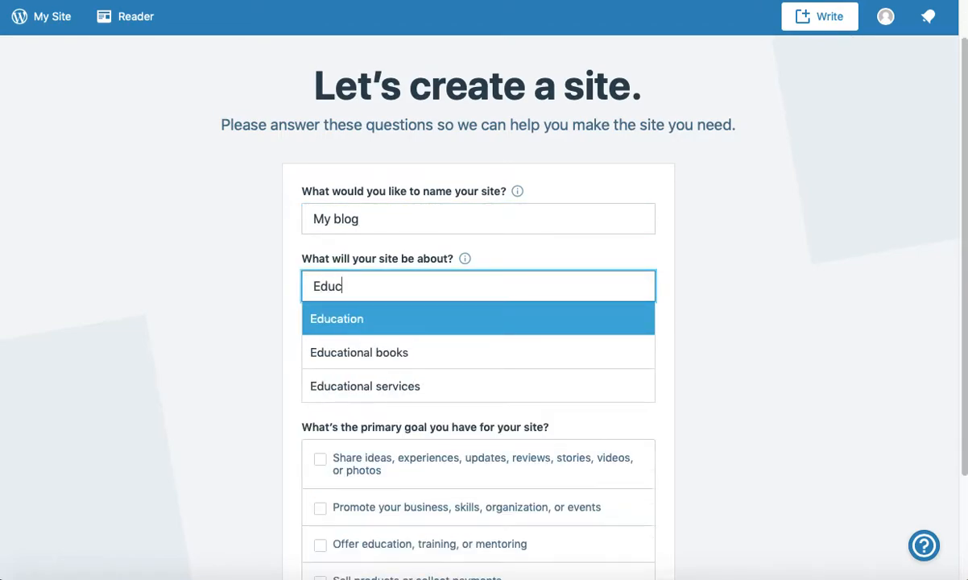
{"action": "left_click", "coordinate": [355, 320]}
{"action": "scroll", "coordinate": [289, 348], "scroll_direction": "down", "scroll_amount": 1}
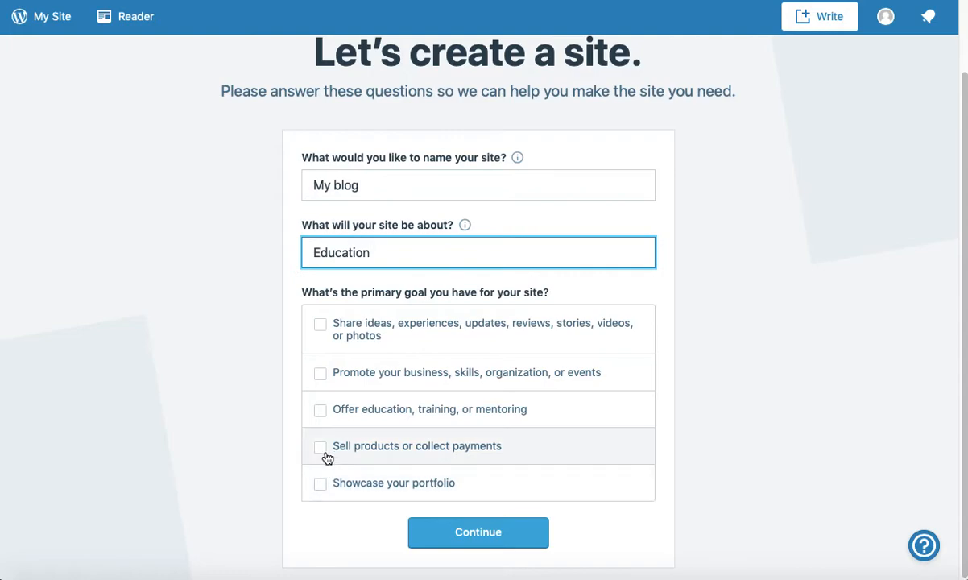
{"action": "left_click", "coordinate": [321, 413]}
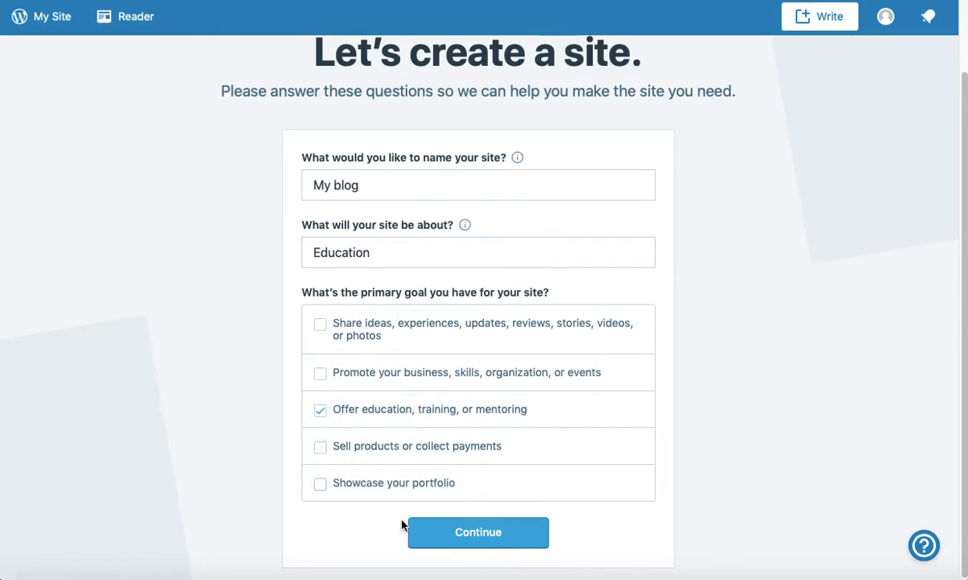
{"action": "left_click", "coordinate": [449, 536]}
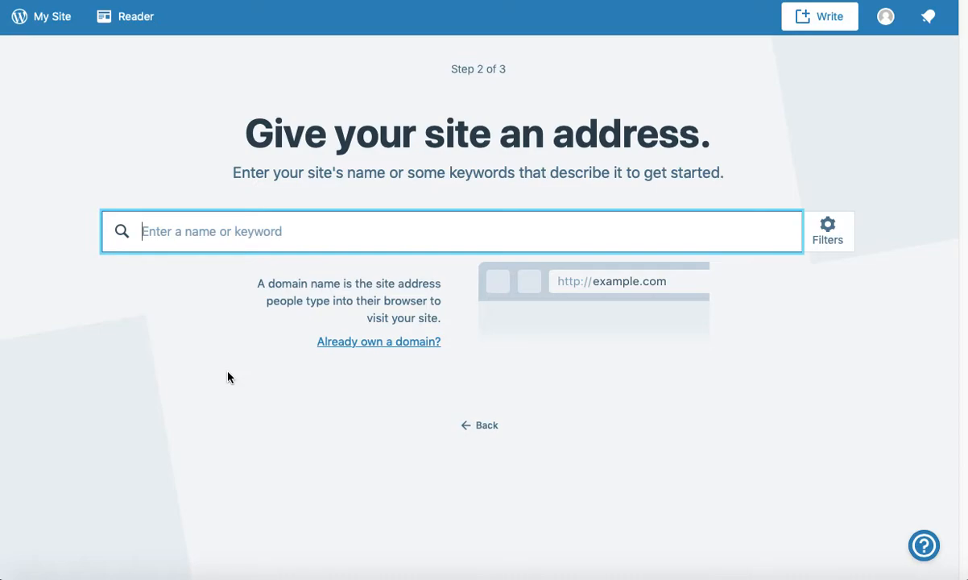
Step: Search 'myclassblog' and select the free myclassblog776267798.wordpress.com address
{"action": "type", "text": "myblog"}
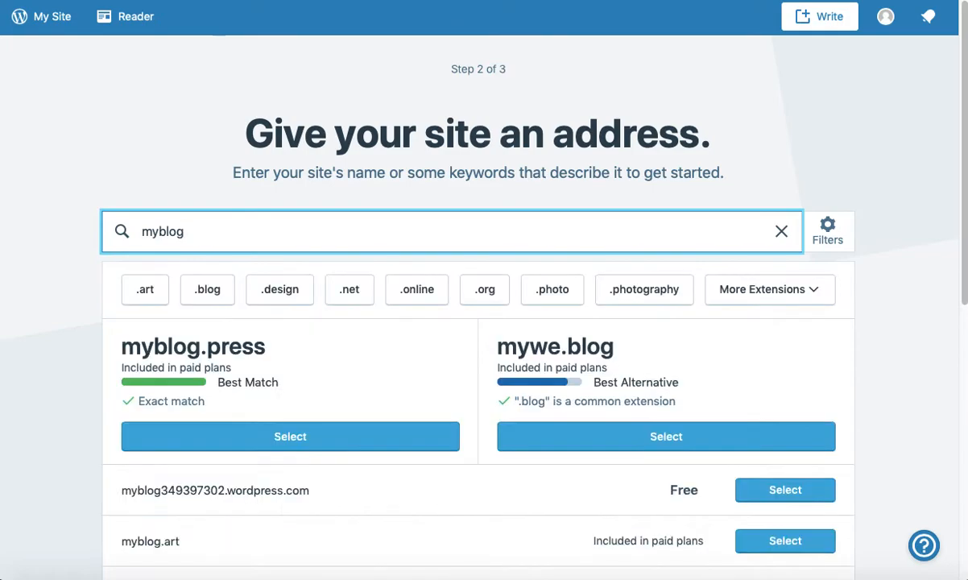
{"action": "key", "text": "Left"}
{"action": "key", "text": "Left"}
{"action": "key", "text": "Left"}
{"action": "type", "text": "class"}
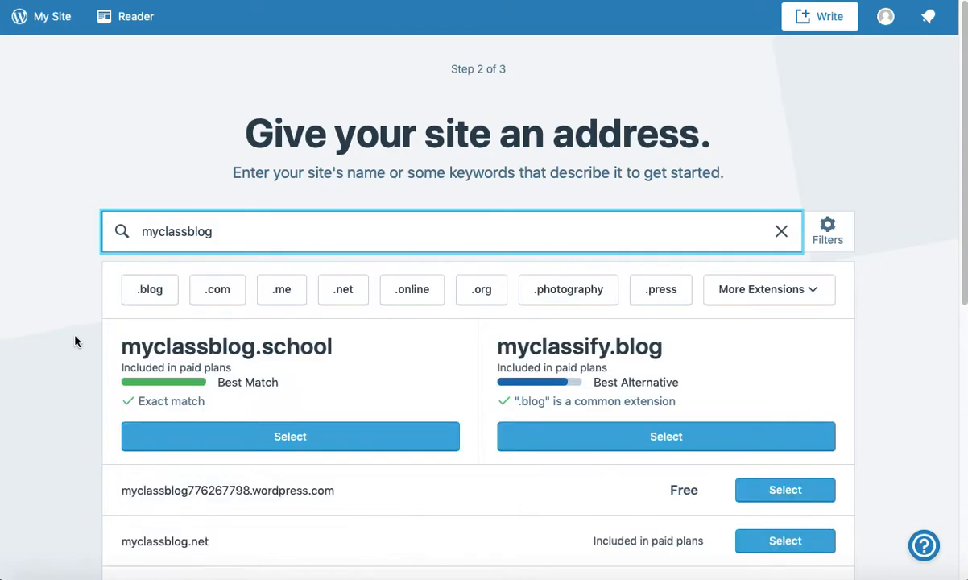
{"action": "scroll", "coordinate": [69, 368], "scroll_direction": "down", "scroll_amount": 3}
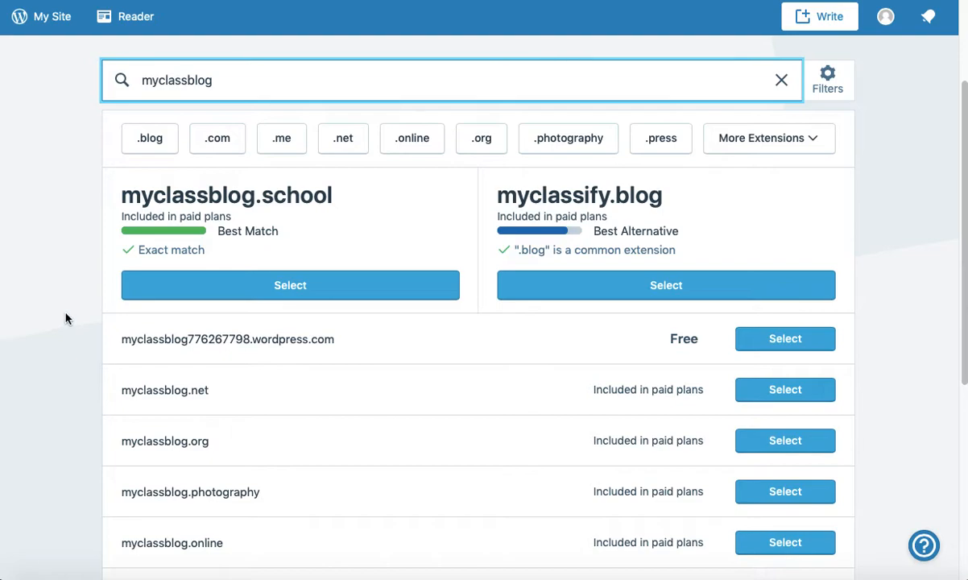
{"action": "scroll", "coordinate": [63, 322], "scroll_direction": "up", "scroll_amount": 1}
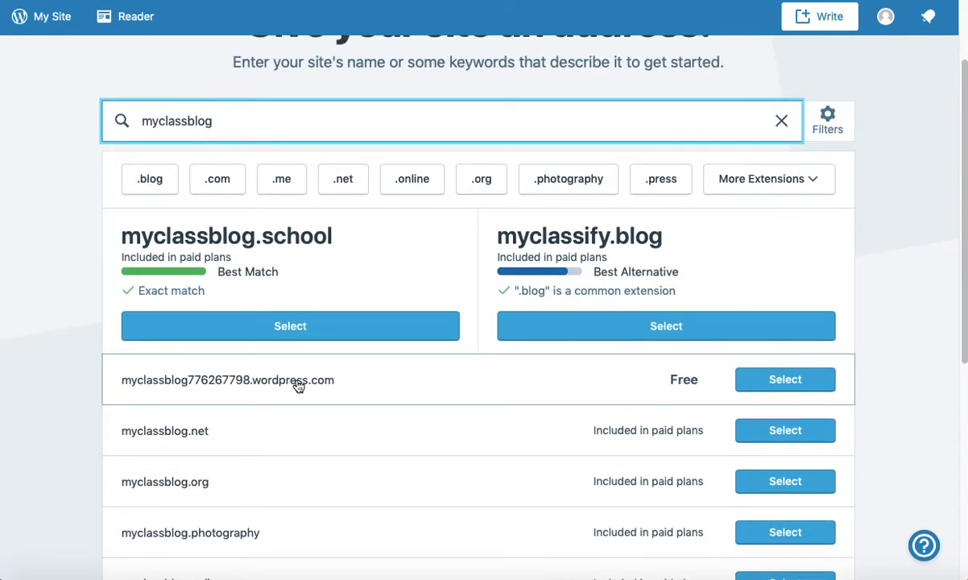
{"action": "left_click", "coordinate": [775, 386]}
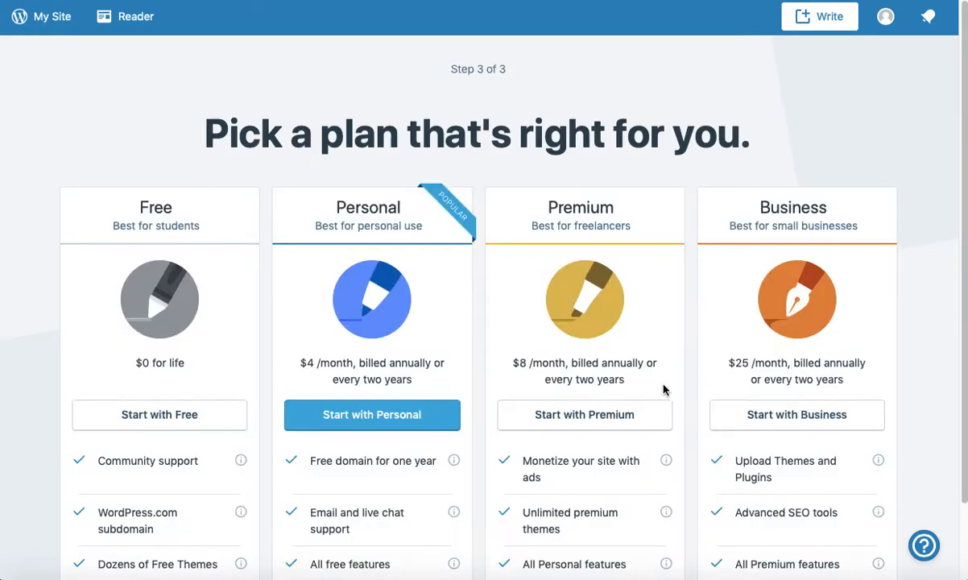
Step: Start the new site on the Free plan
{"action": "scroll", "coordinate": [242, 342], "scroll_direction": "down", "scroll_amount": 1}
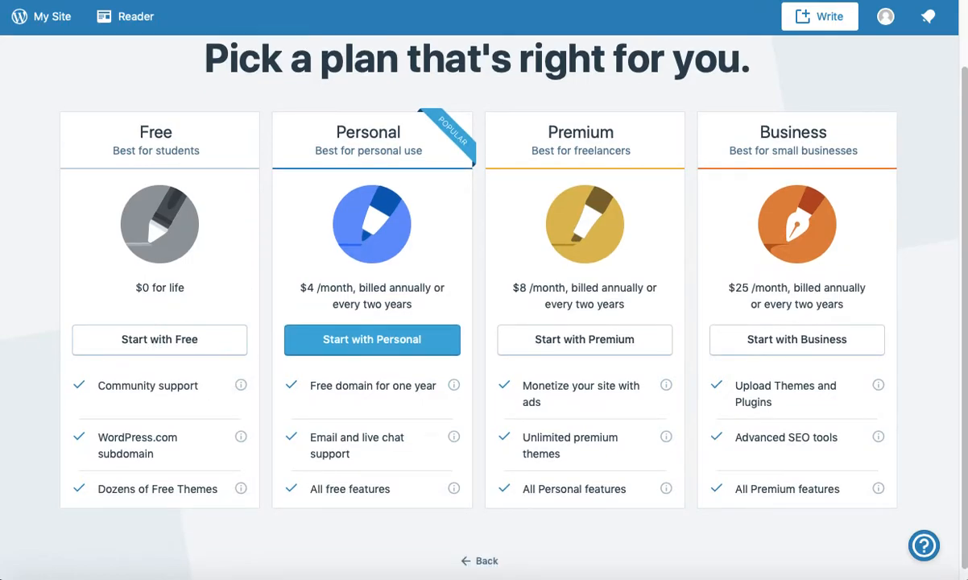
{"action": "left_click", "coordinate": [128, 347]}
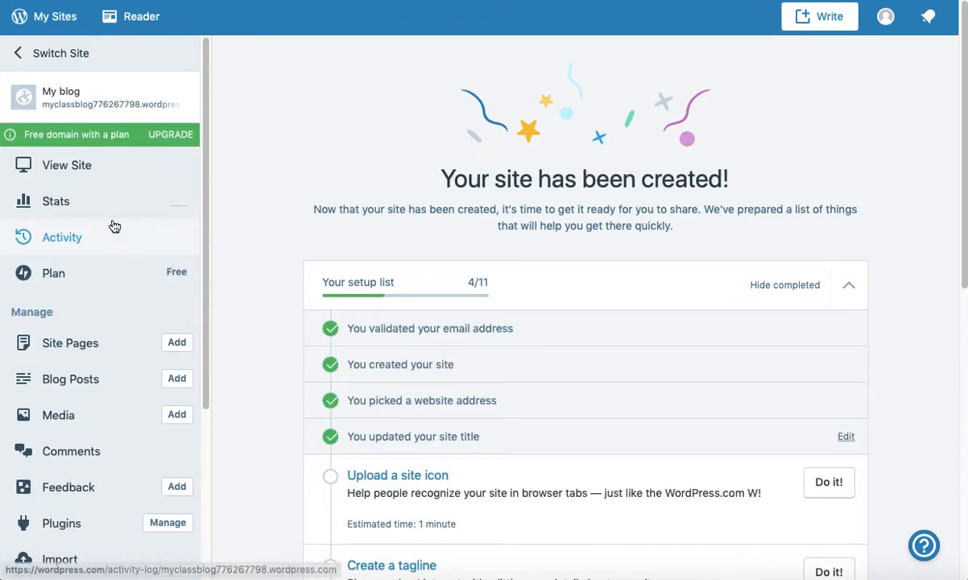
{"action": "scroll", "coordinate": [98, 298], "scroll_direction": "down", "scroll_amount": 3}
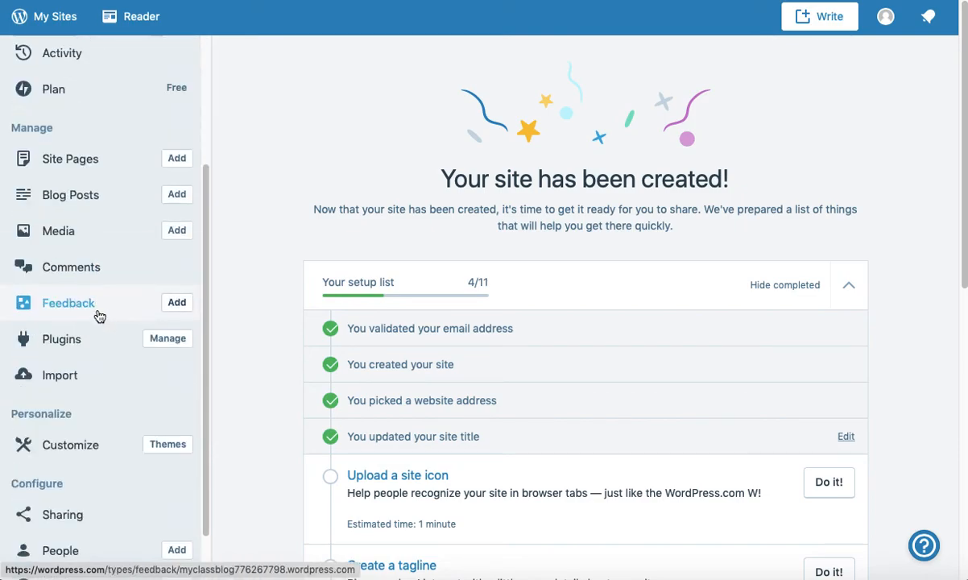
{"action": "scroll", "coordinate": [89, 337], "scroll_direction": "up", "scroll_amount": 5}
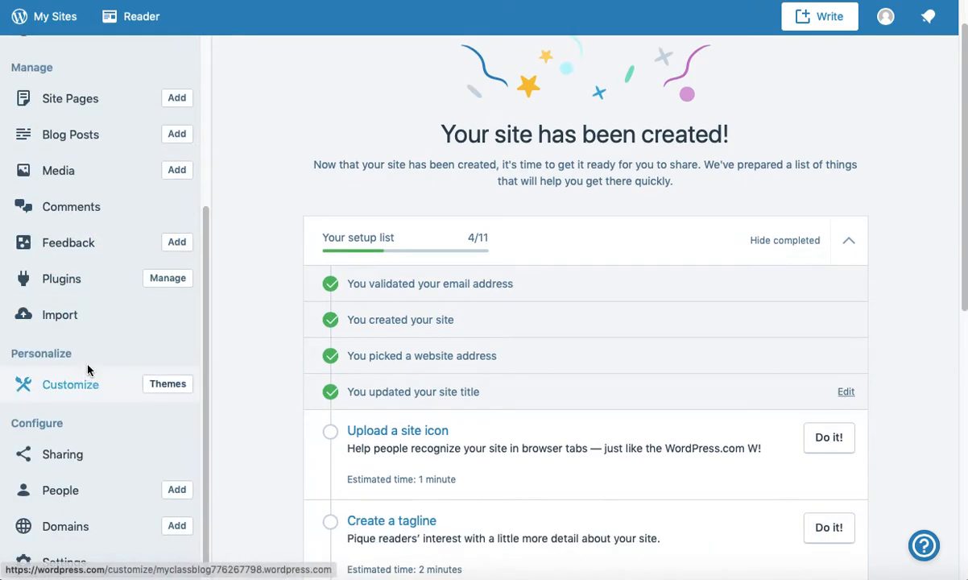
{"action": "scroll", "coordinate": [89, 320], "scroll_direction": "up", "scroll_amount": 1}
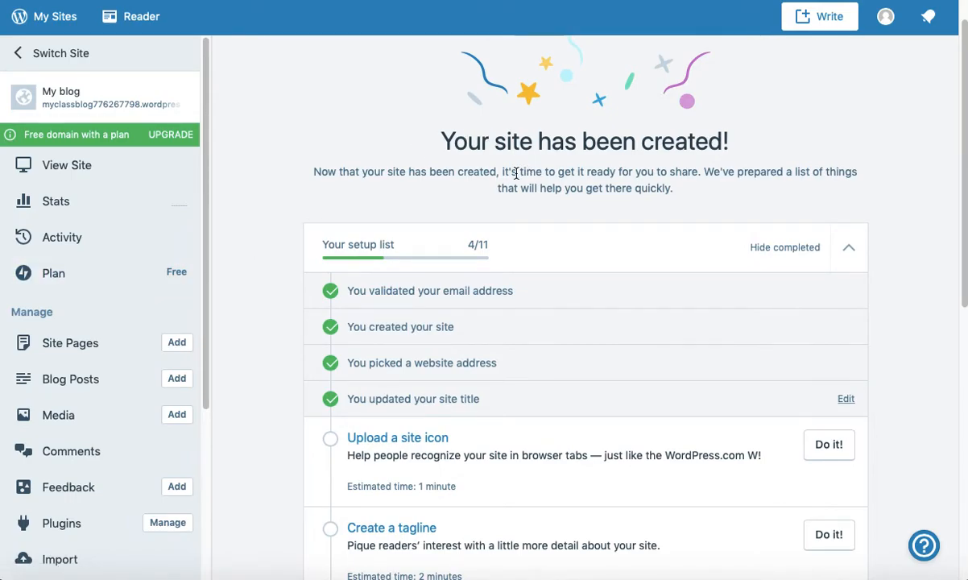
{"action": "scroll", "coordinate": [255, 261], "scroll_direction": "down", "scroll_amount": 5}
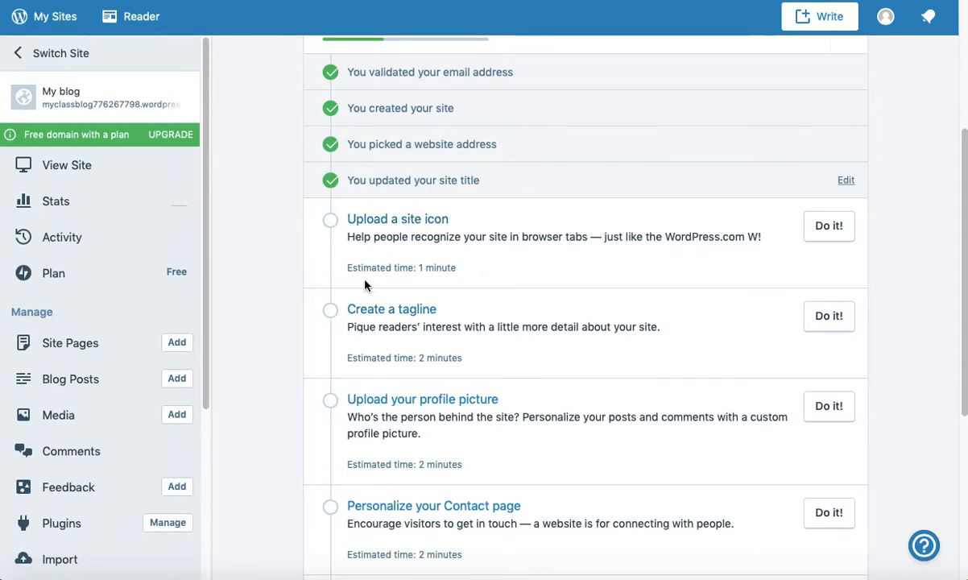
{"action": "scroll", "coordinate": [419, 394], "scroll_direction": "down", "scroll_amount": 1}
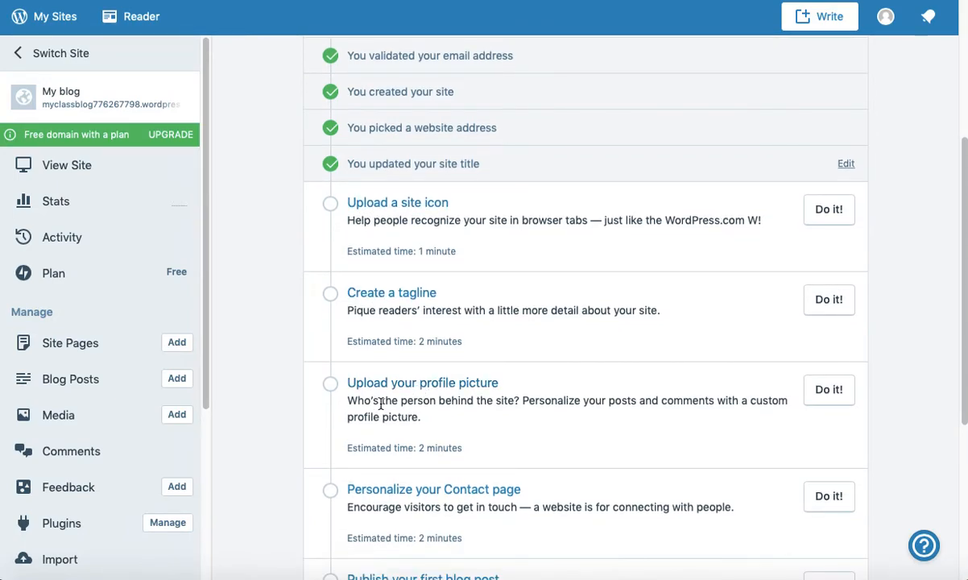
{"action": "scroll", "coordinate": [335, 459], "scroll_direction": "down", "scroll_amount": 3}
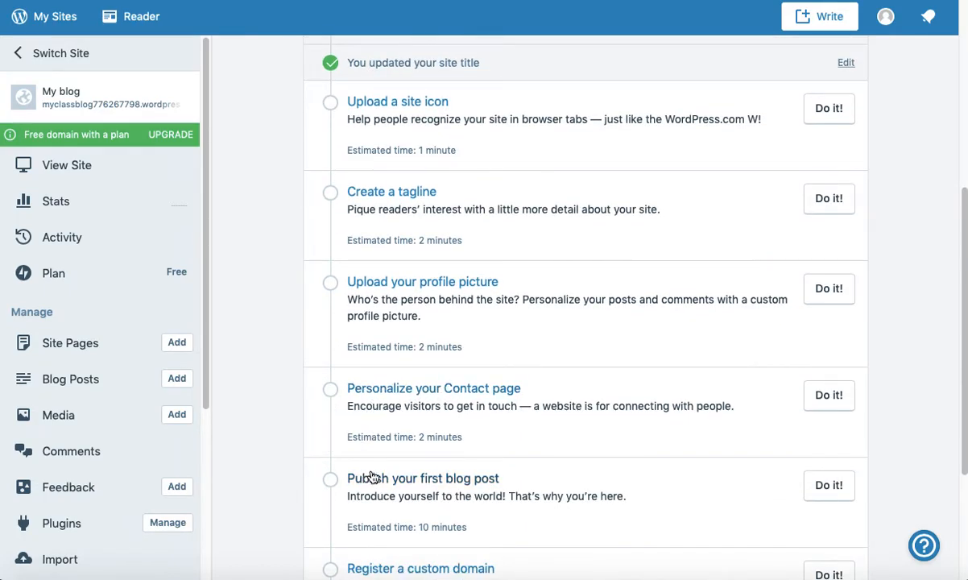
{"action": "scroll", "coordinate": [371, 472], "scroll_direction": "down", "scroll_amount": 4}
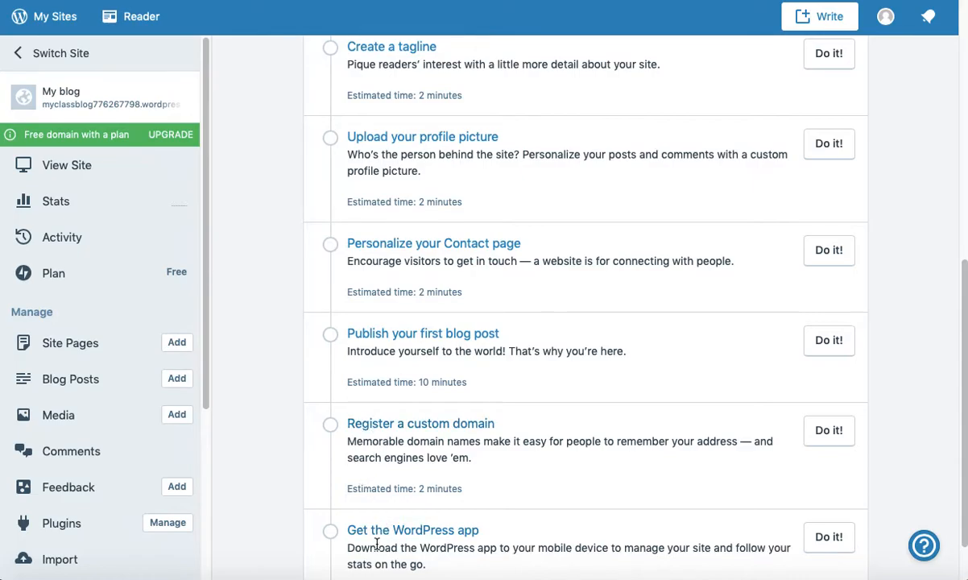
{"action": "scroll", "coordinate": [346, 485], "scroll_direction": "down", "scroll_amount": 1}
{"action": "scroll", "coordinate": [371, 480], "scroll_direction": "up", "scroll_amount": 10}
{"action": "scroll", "coordinate": [375, 460], "scroll_direction": "up", "scroll_amount": 2}
{"action": "scroll", "coordinate": [375, 459], "scroll_direction": "down", "scroll_amount": 2}
{"action": "scroll", "coordinate": [374, 459], "scroll_direction": "down", "scroll_amount": 1}
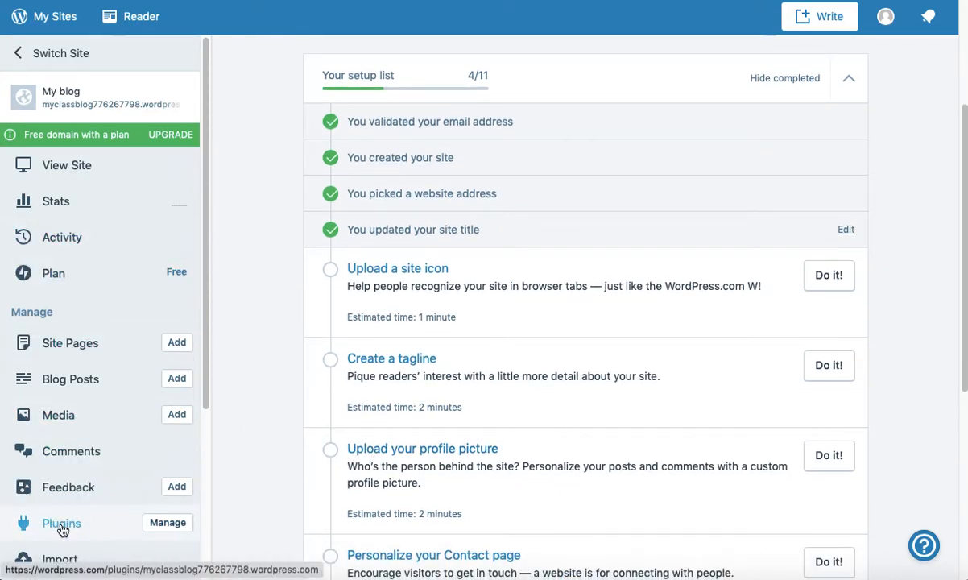
{"action": "left_click_drag", "start_coordinate": [205, 325], "coordinate": [212, 506]}
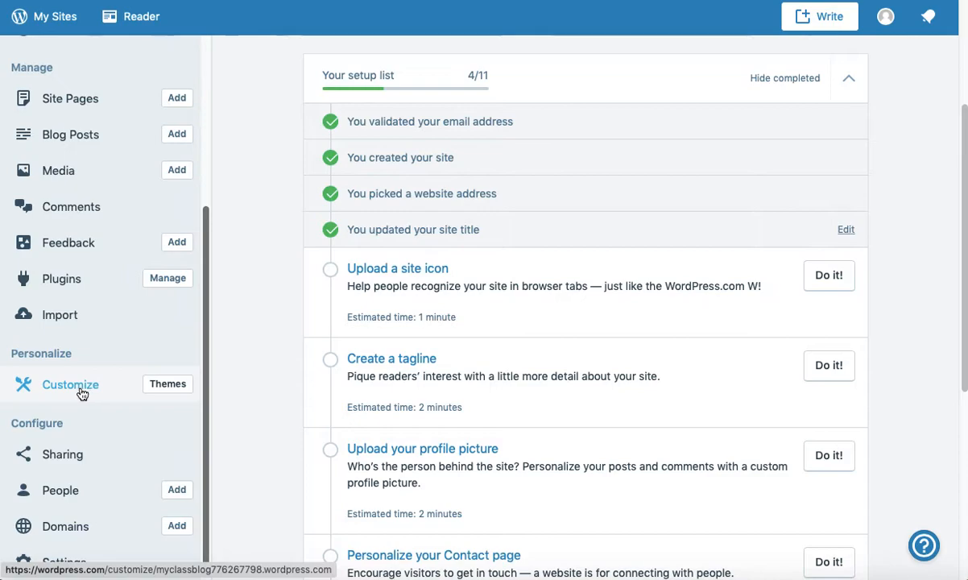
Step: Open the site's theme gallery and browse themes like Ixion, Karuna, Shoreditch and Scratchpad
{"action": "left_click", "coordinate": [164, 390]}
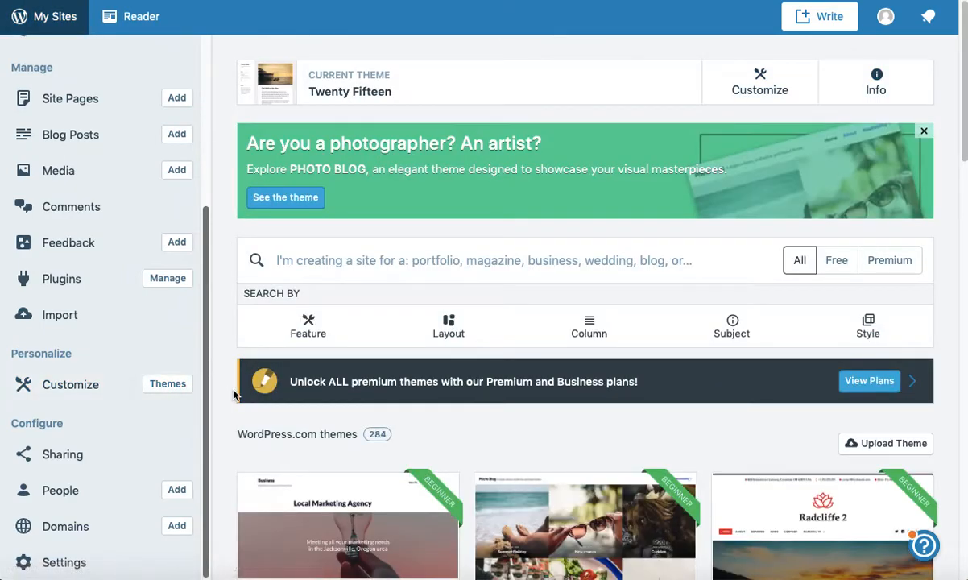
{"action": "scroll", "coordinate": [222, 396], "scroll_direction": "down", "scroll_amount": 1}
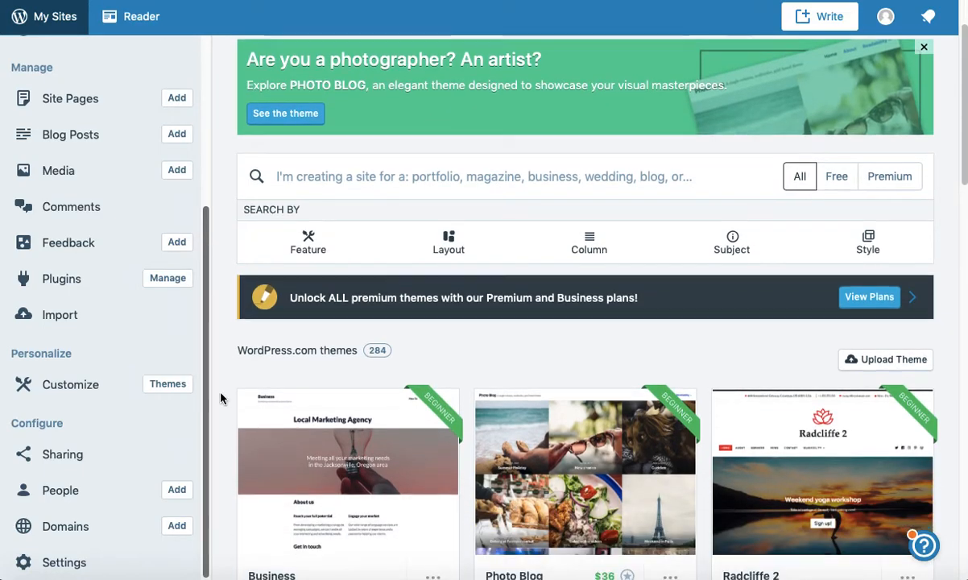
{"action": "scroll", "coordinate": [223, 398], "scroll_direction": "down", "scroll_amount": 2}
{"action": "scroll", "coordinate": [222, 398], "scroll_direction": "down", "scroll_amount": 1}
{"action": "scroll", "coordinate": [222, 401], "scroll_direction": "down", "scroll_amount": 1}
{"action": "scroll", "coordinate": [223, 400], "scroll_direction": "down", "scroll_amount": 1}
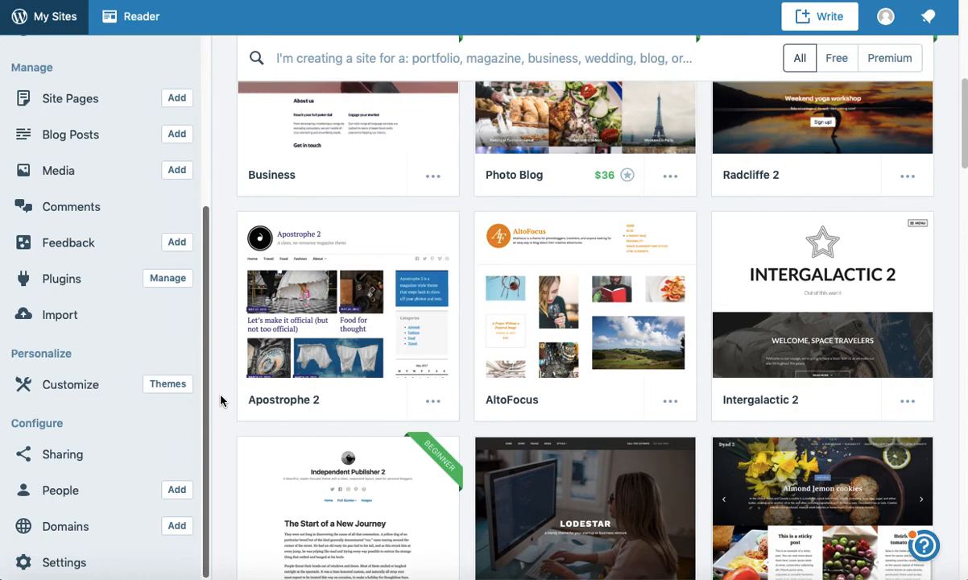
{"action": "scroll", "coordinate": [222, 401], "scroll_direction": "down", "scroll_amount": 2}
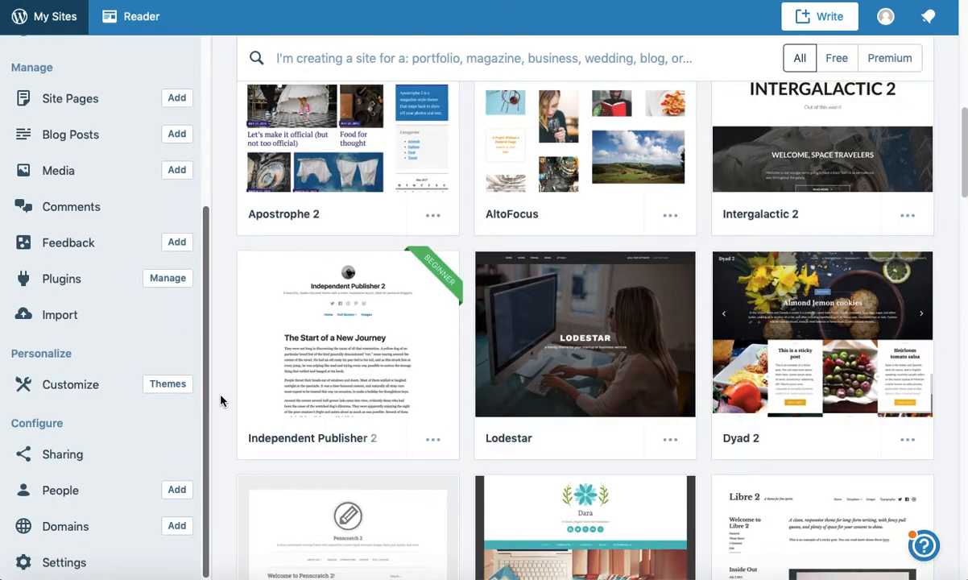
{"action": "scroll", "coordinate": [223, 401], "scroll_direction": "down", "scroll_amount": 1}
{"action": "scroll", "coordinate": [221, 398], "scroll_direction": "up", "scroll_amount": 3}
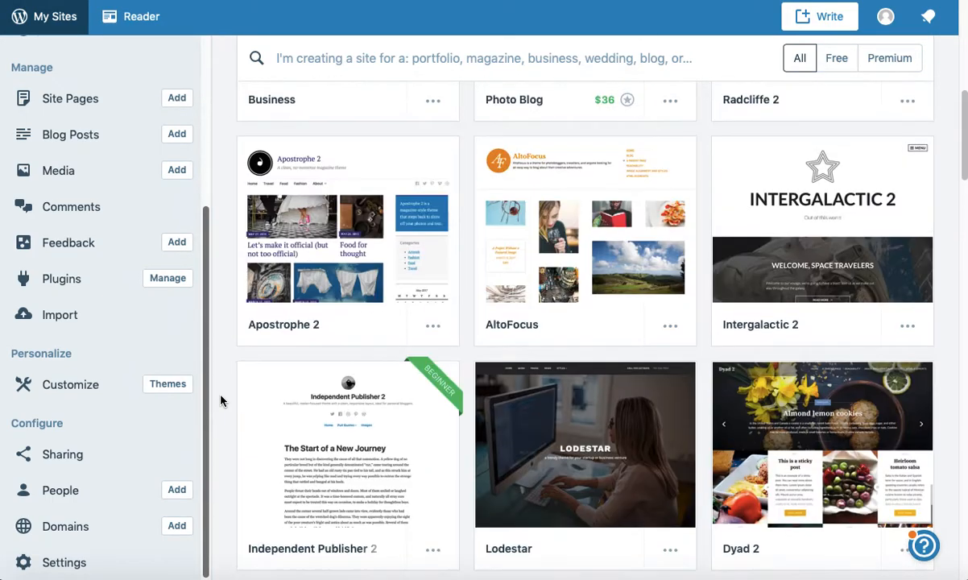
{"action": "scroll", "coordinate": [222, 400], "scroll_direction": "up", "scroll_amount": 2}
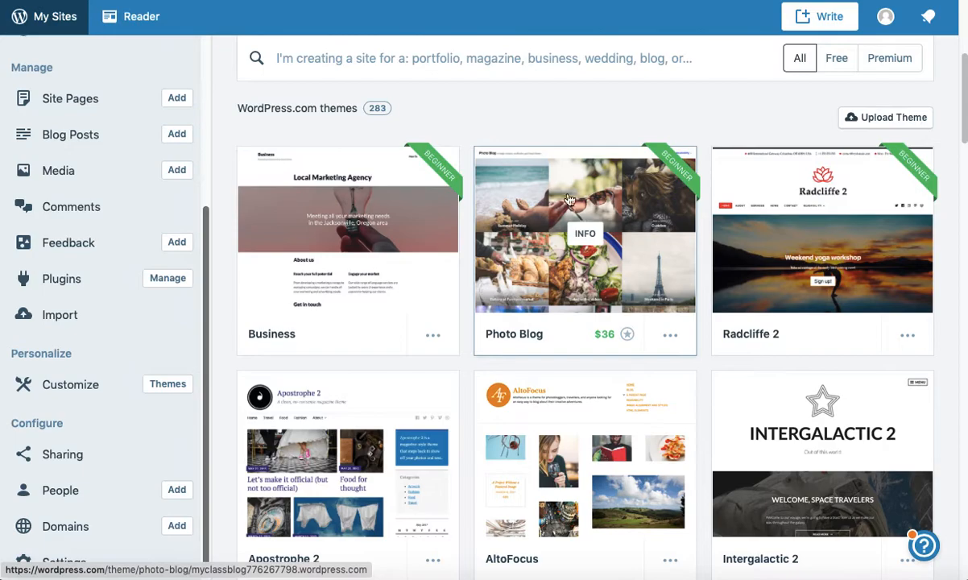
{"action": "scroll", "coordinate": [519, 257], "scroll_direction": "down", "scroll_amount": 1}
{"action": "scroll", "coordinate": [519, 268], "scroll_direction": "up", "scroll_amount": 1}
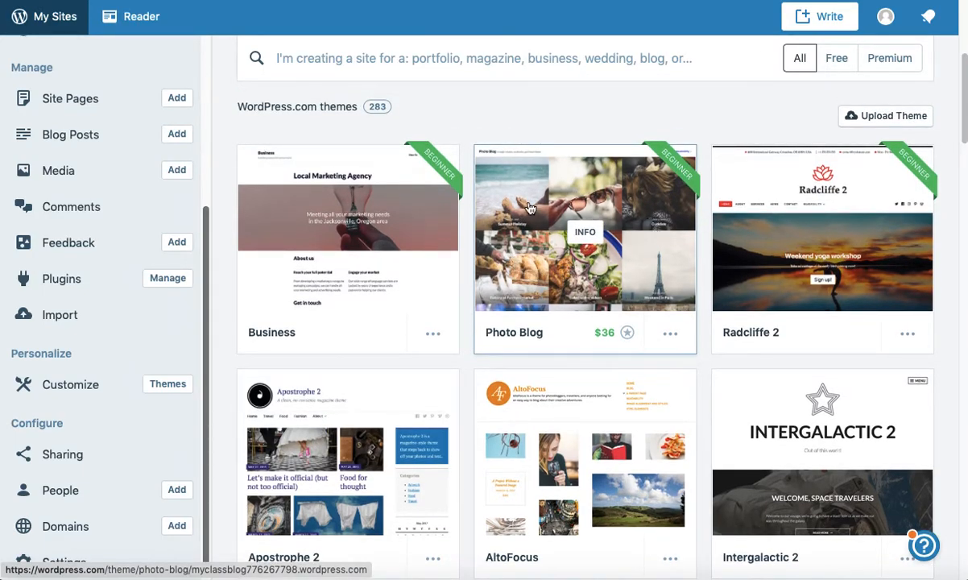
{"action": "scroll", "coordinate": [471, 281], "scroll_direction": "down", "scroll_amount": 4}
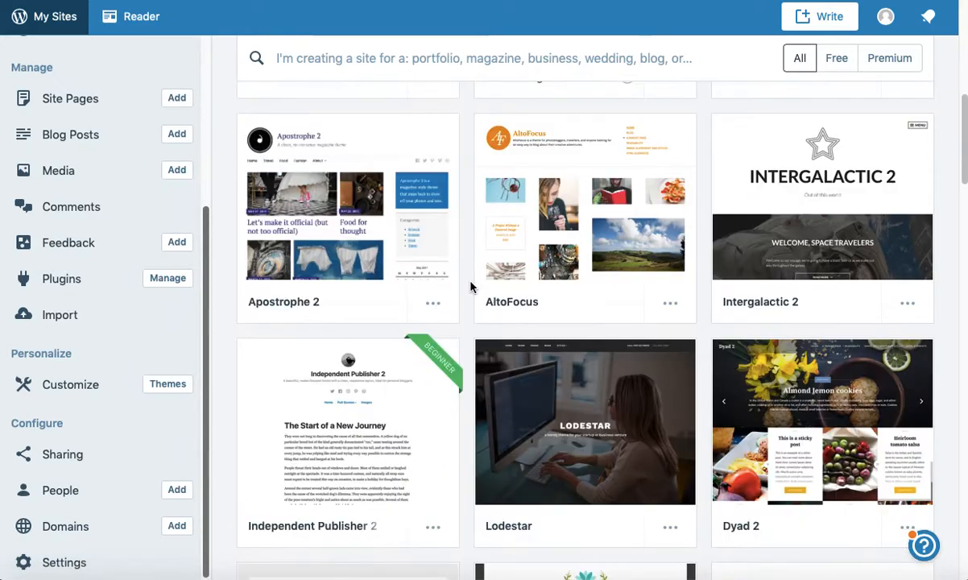
{"action": "scroll", "coordinate": [471, 286], "scroll_direction": "down", "scroll_amount": 1}
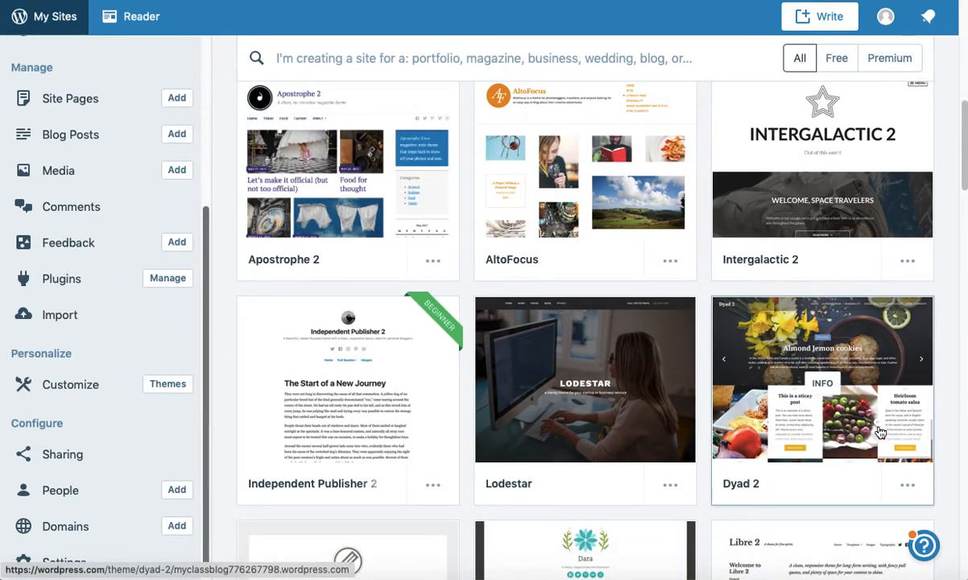
{"action": "scroll", "coordinate": [944, 425], "scroll_direction": "down", "scroll_amount": 3}
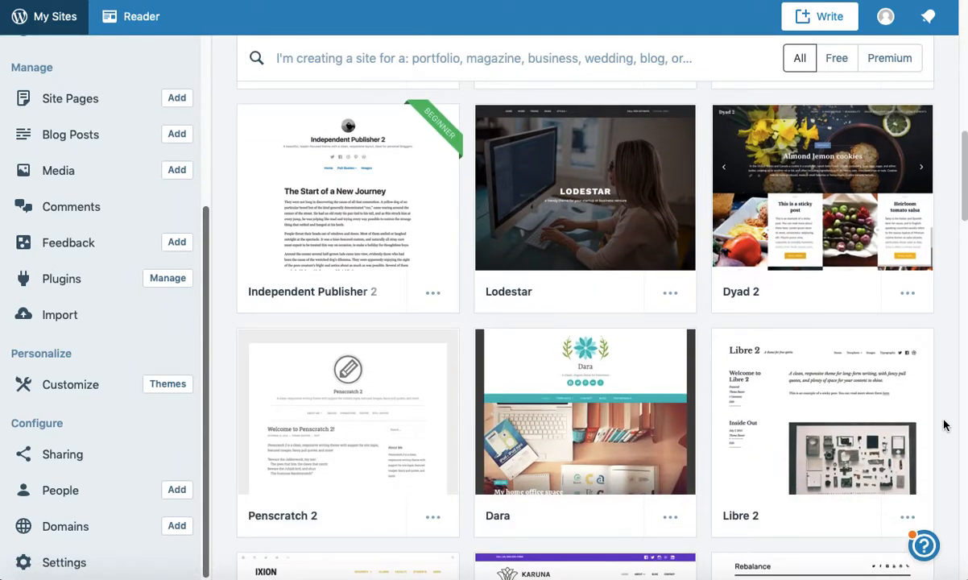
{"action": "scroll", "coordinate": [944, 425], "scroll_direction": "down", "scroll_amount": 1}
{"action": "scroll", "coordinate": [945, 425], "scroll_direction": "down", "scroll_amount": 2}
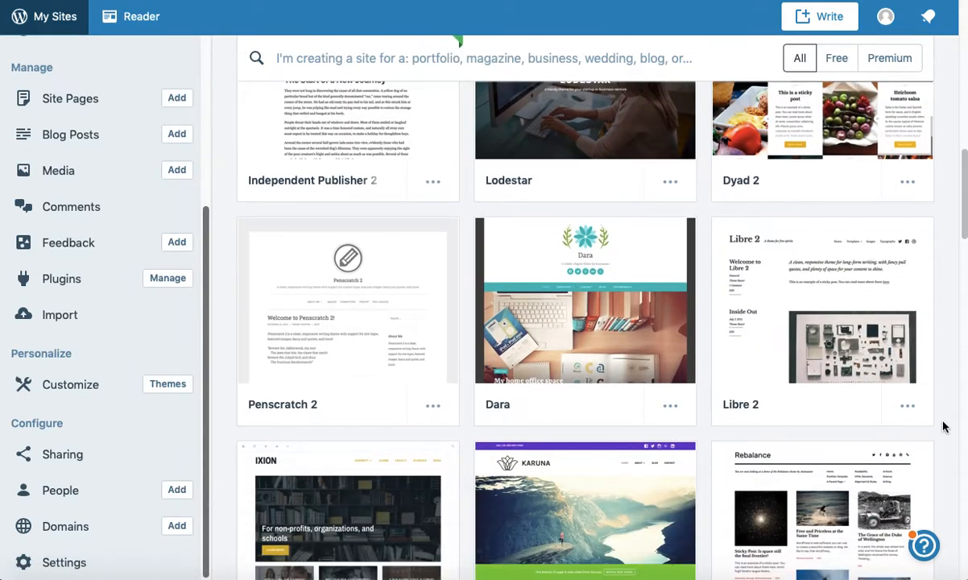
{"action": "scroll", "coordinate": [944, 428], "scroll_direction": "down", "scroll_amount": 3}
{"action": "scroll", "coordinate": [944, 428], "scroll_direction": "down", "scroll_amount": 2}
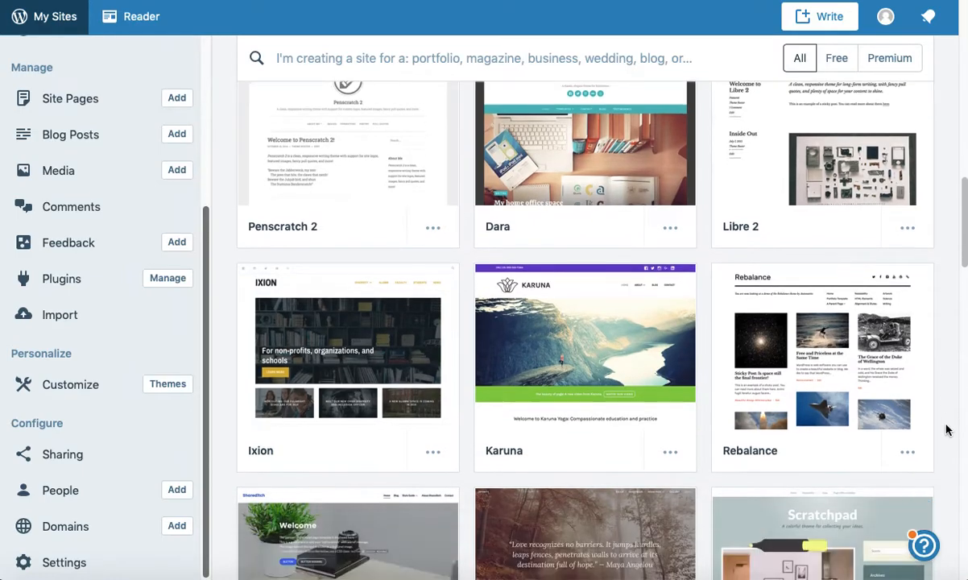
{"action": "scroll", "coordinate": [947, 431], "scroll_direction": "down", "scroll_amount": 4}
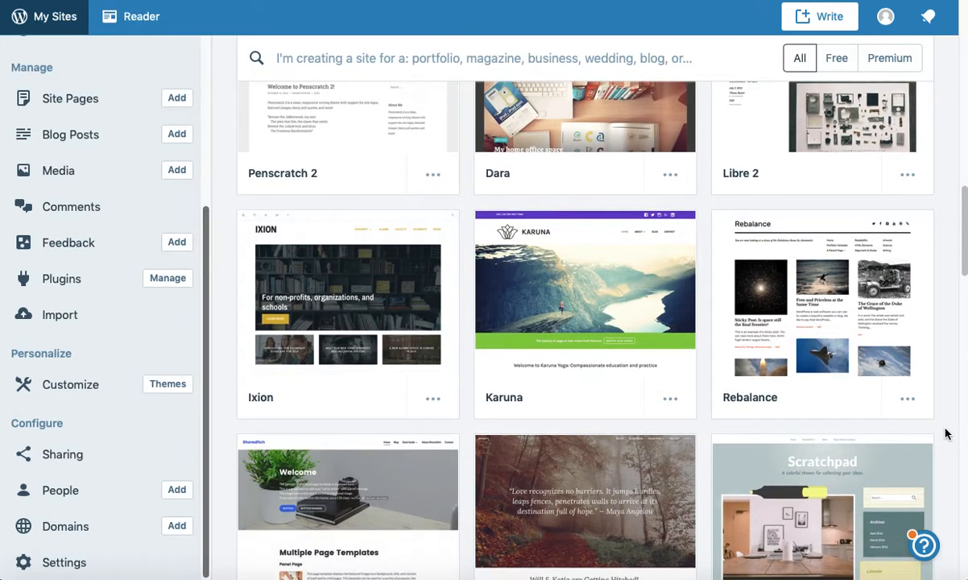
{"action": "scroll", "coordinate": [946, 435], "scroll_direction": "down", "scroll_amount": 2}
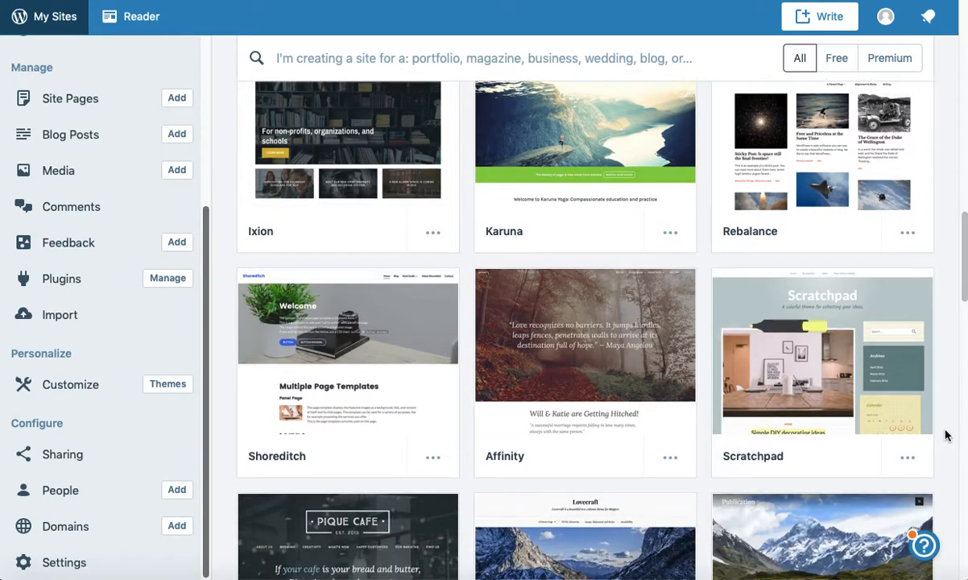
{"action": "scroll", "coordinate": [946, 436], "scroll_direction": "up", "scroll_amount": 1}
{"action": "scroll", "coordinate": [946, 435], "scroll_direction": "down", "scroll_amount": 4}
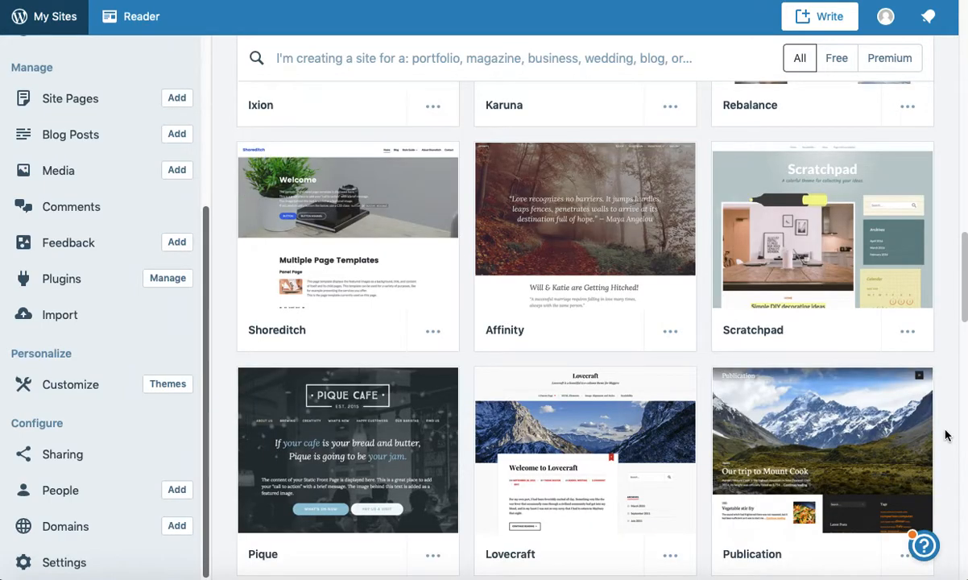
{"action": "mouse_move", "coordinate": [339, 253]}
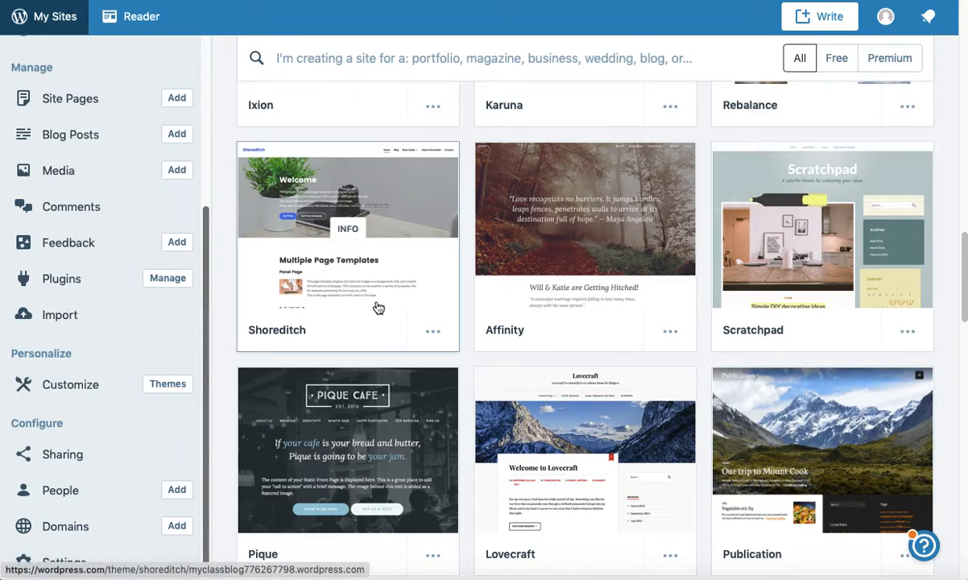
{"action": "scroll", "coordinate": [944, 207], "scroll_direction": "up", "scroll_amount": 2}
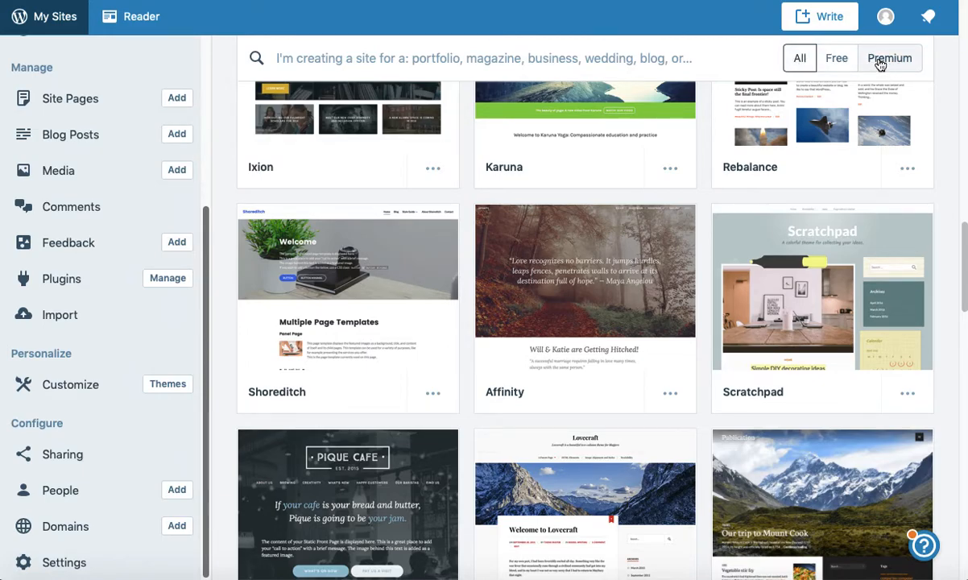
Step: Filter the gallery to the 93 free themes and open Independent Publisher 2's options menu
{"action": "left_click", "coordinate": [838, 60]}
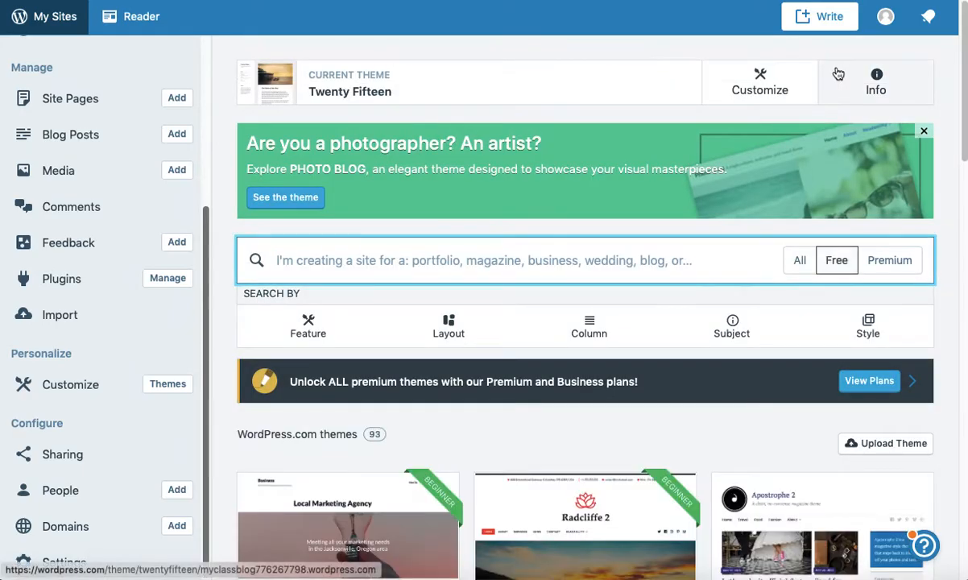
{"action": "scroll", "coordinate": [939, 269], "scroll_direction": "down", "scroll_amount": 5}
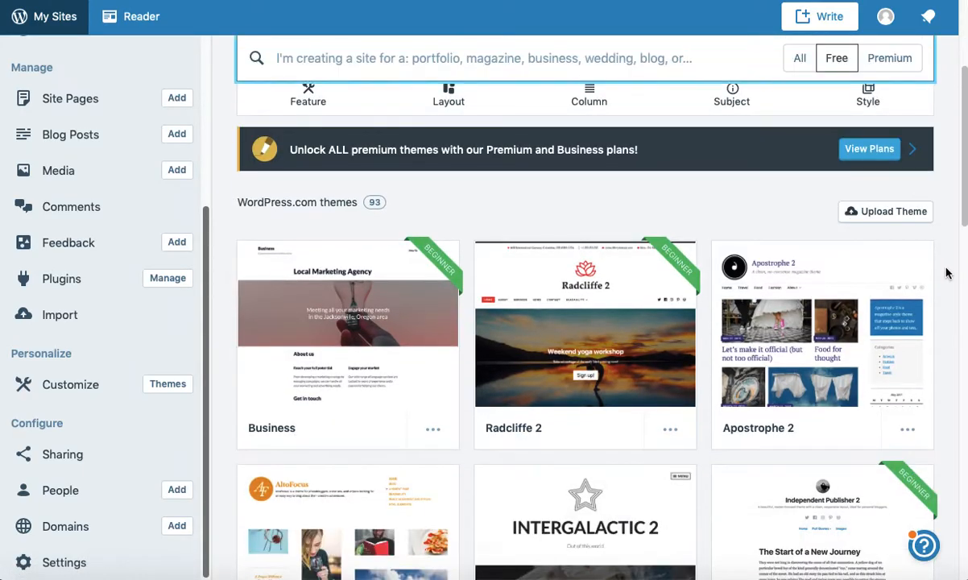
{"action": "scroll", "coordinate": [947, 273], "scroll_direction": "down", "scroll_amount": 5}
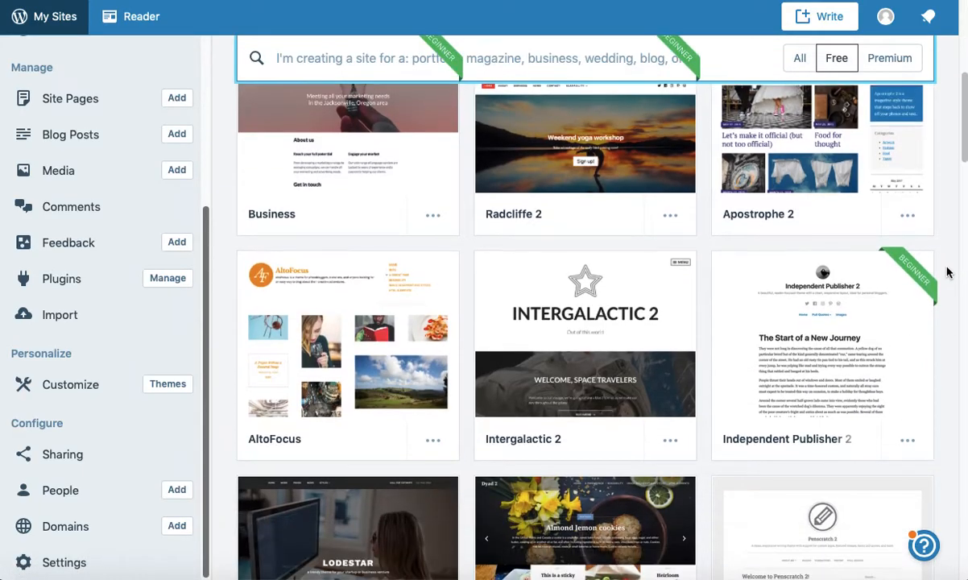
{"action": "scroll", "coordinate": [947, 273], "scroll_direction": "down", "scroll_amount": 1}
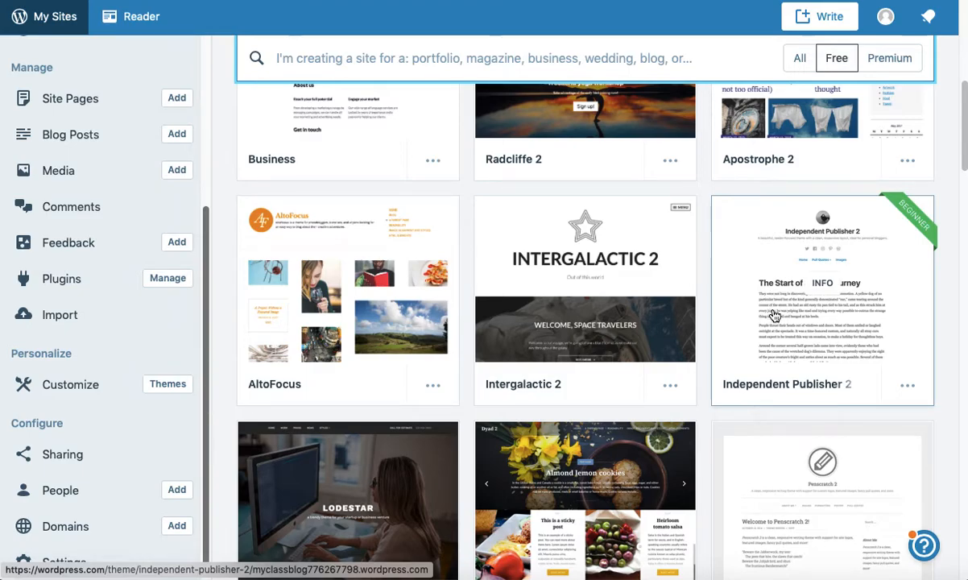
{"action": "scroll", "coordinate": [778, 307], "scroll_direction": "down", "scroll_amount": 1}
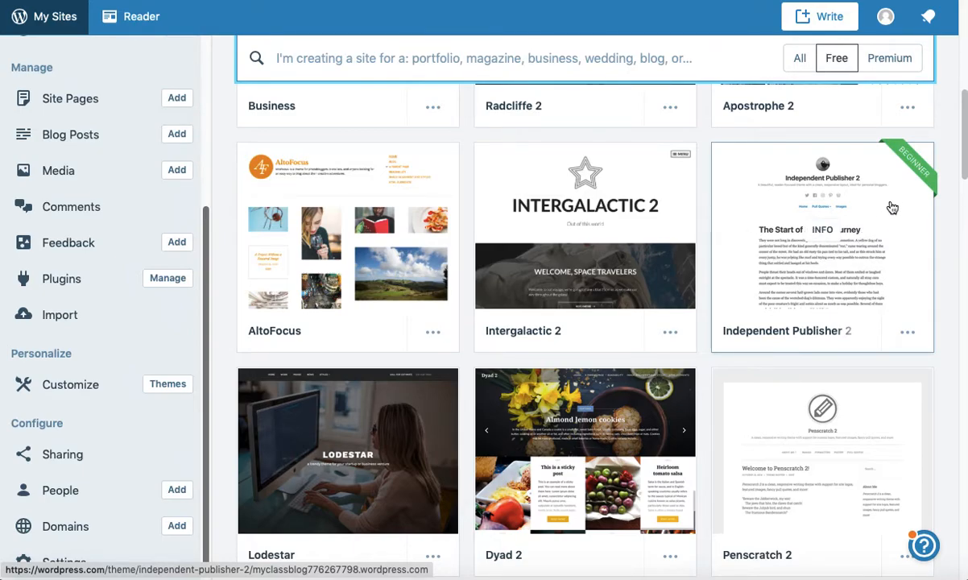
{"action": "scroll", "coordinate": [866, 306], "scroll_direction": "down", "scroll_amount": 1}
{"action": "left_click", "coordinate": [909, 317]}
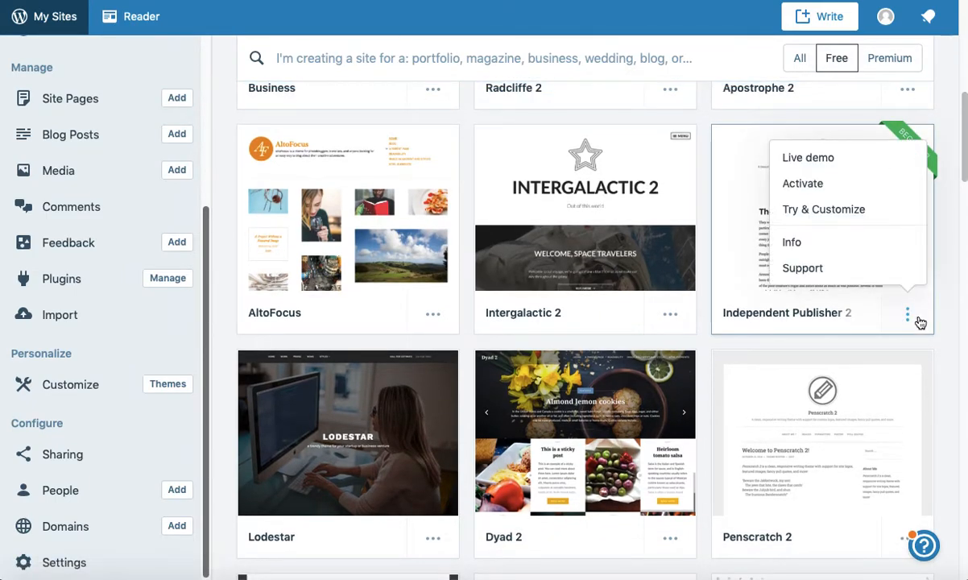
{"action": "left_click", "coordinate": [909, 319]}
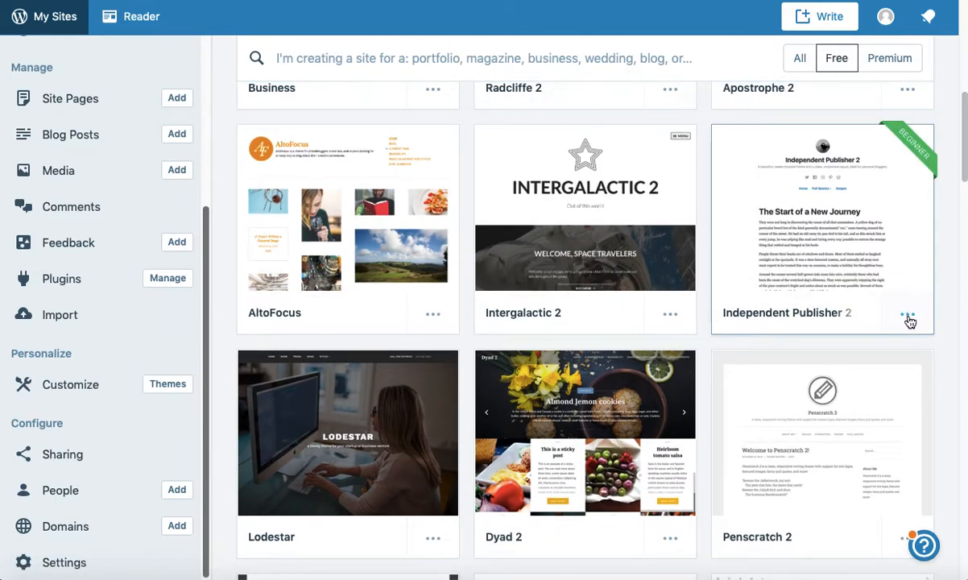
{"action": "left_click", "coordinate": [909, 317]}
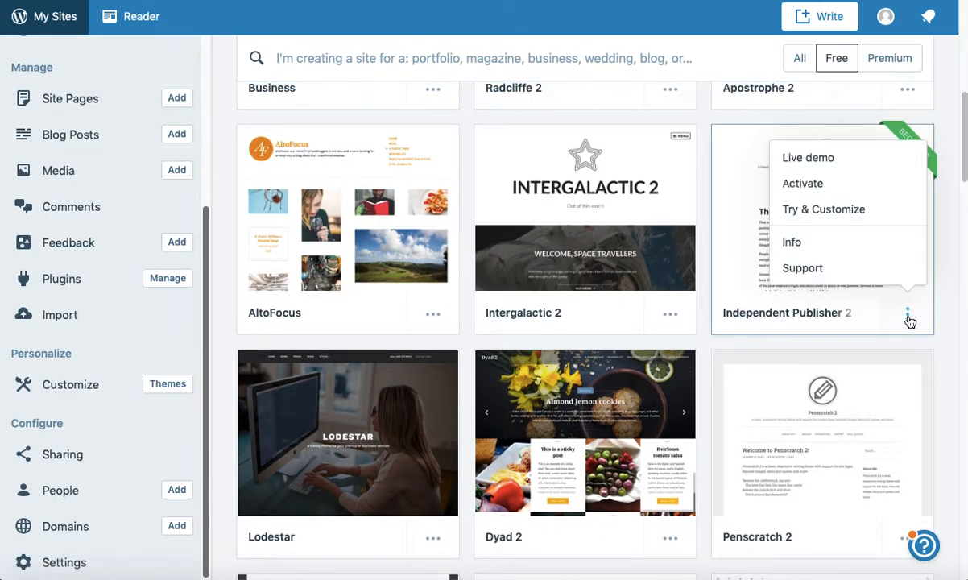
{"action": "left_click", "coordinate": [830, 160]}
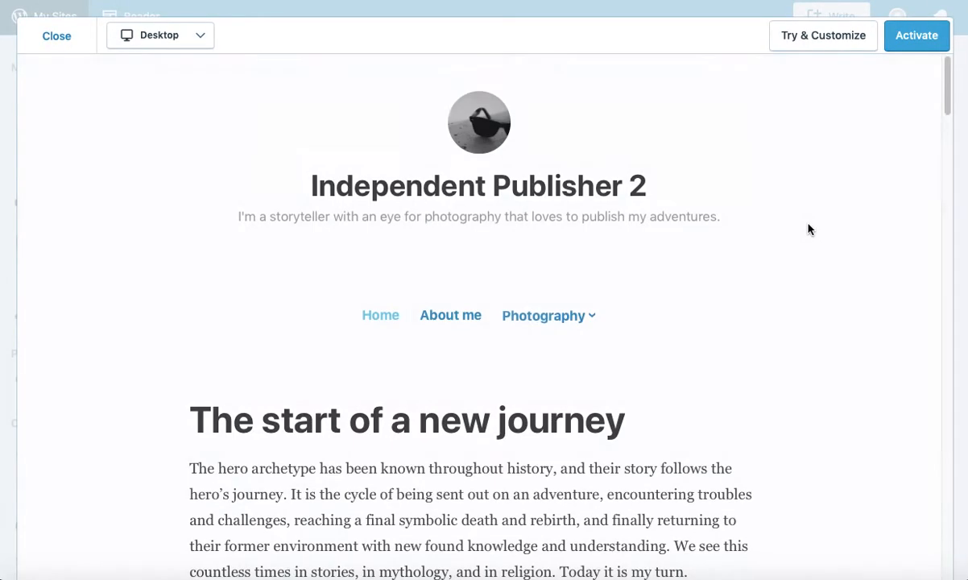
{"action": "scroll", "coordinate": [765, 272], "scroll_direction": "down", "scroll_amount": 5}
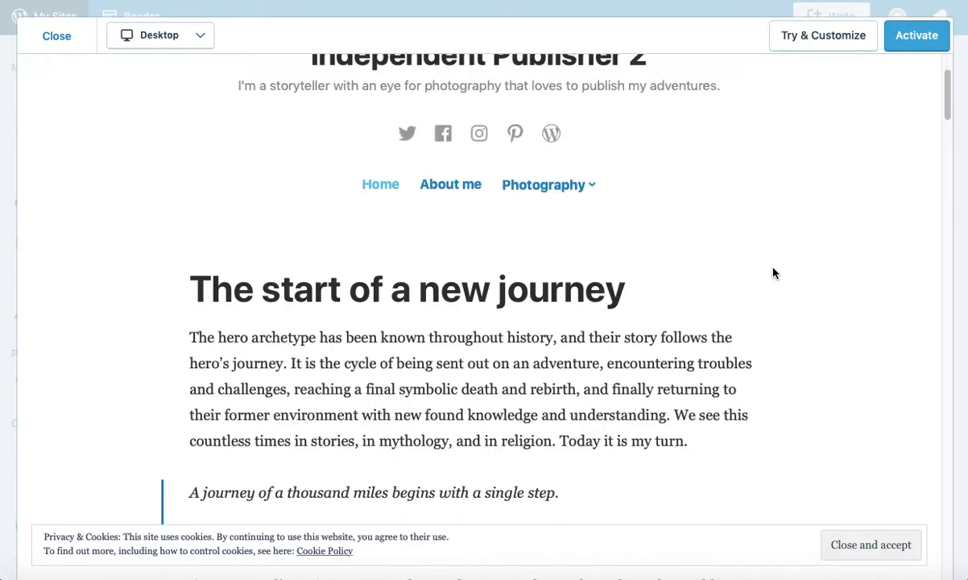
{"action": "scroll", "coordinate": [773, 274], "scroll_direction": "down", "scroll_amount": 13}
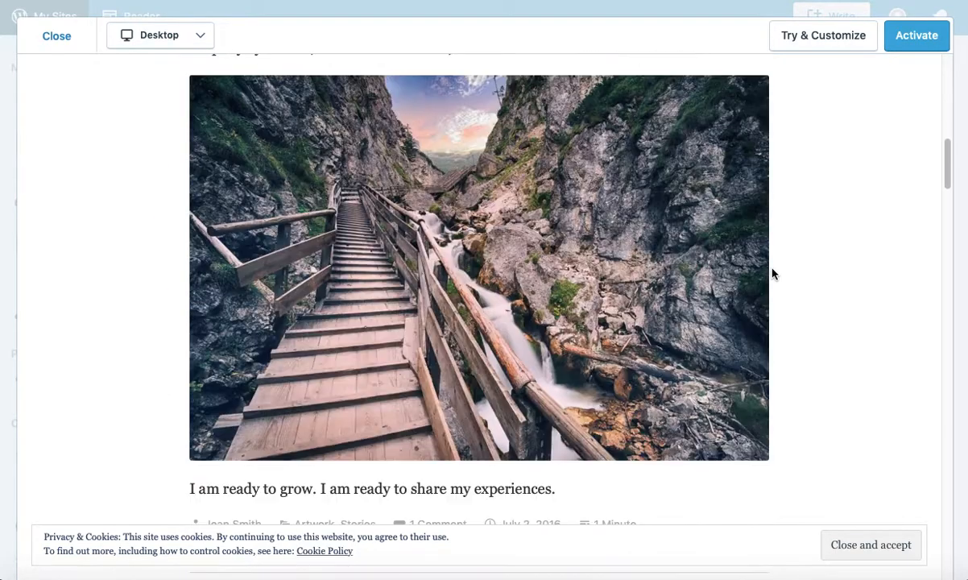
{"action": "scroll", "coordinate": [774, 274], "scroll_direction": "down", "scroll_amount": 18}
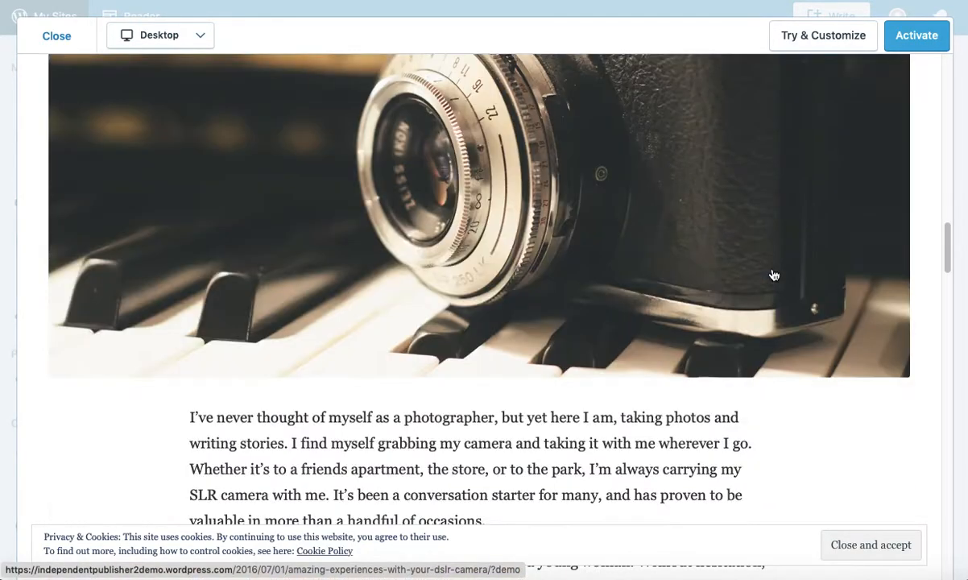
{"action": "scroll", "coordinate": [773, 274], "scroll_direction": "down", "scroll_amount": 12}
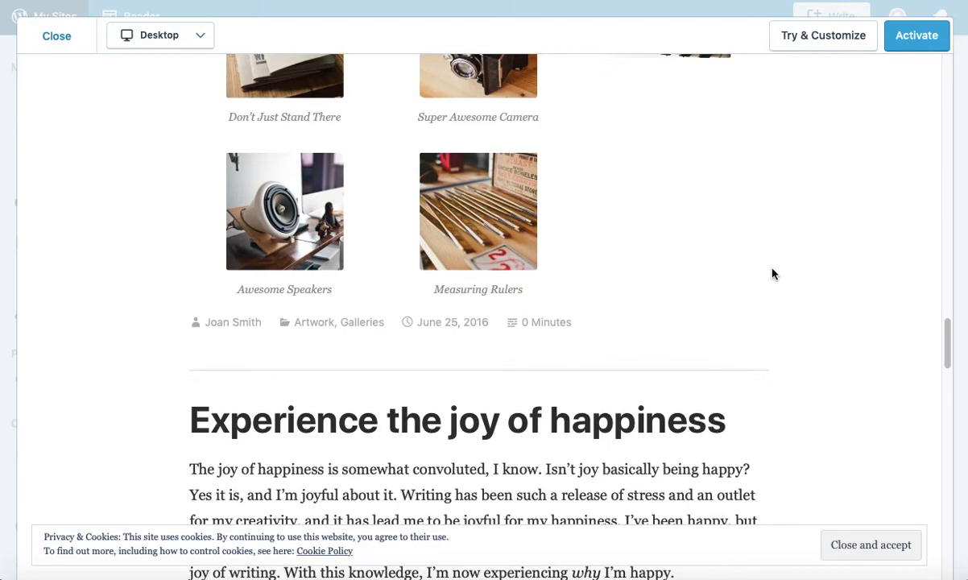
{"action": "scroll", "coordinate": [773, 274], "scroll_direction": "down", "scroll_amount": 14}
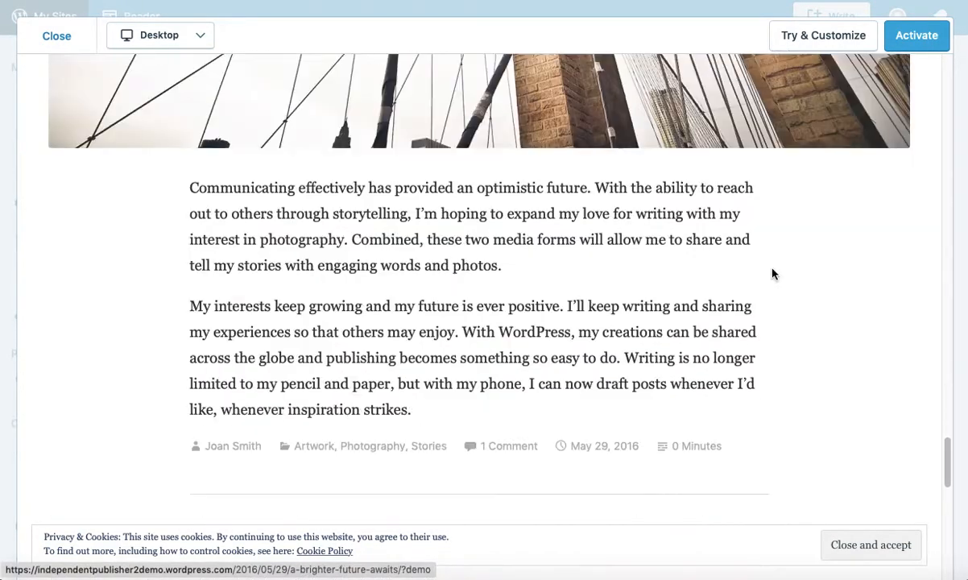
{"action": "scroll", "coordinate": [773, 275], "scroll_direction": "up", "scroll_amount": 20}
{"action": "scroll", "coordinate": [773, 275], "scroll_direction": "up", "scroll_amount": 20}
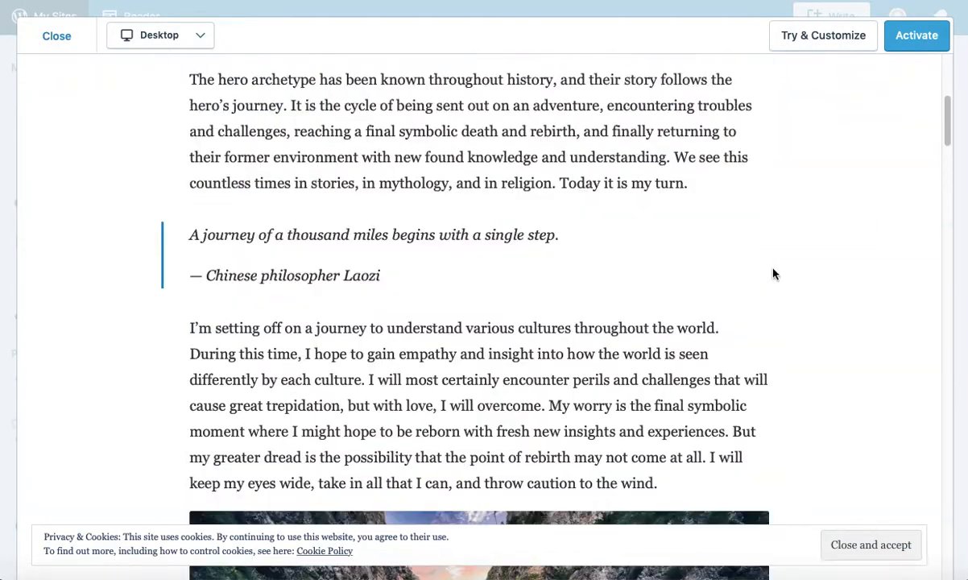
Step: Close the earlier demo and view the Shoreditch theme's live demo homepage
{"action": "left_click", "coordinate": [54, 35]}
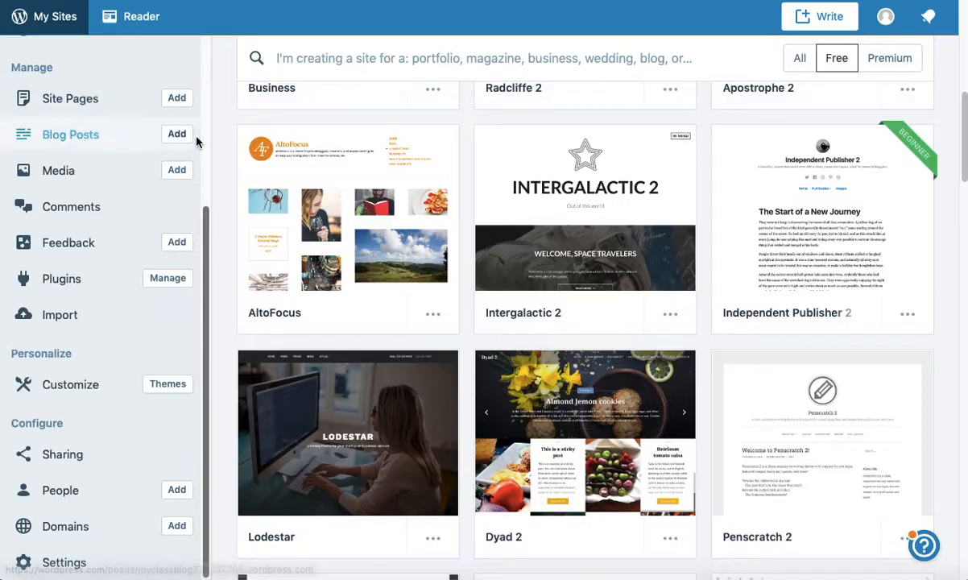
{"action": "scroll", "coordinate": [706, 339], "scroll_direction": "down", "scroll_amount": 6}
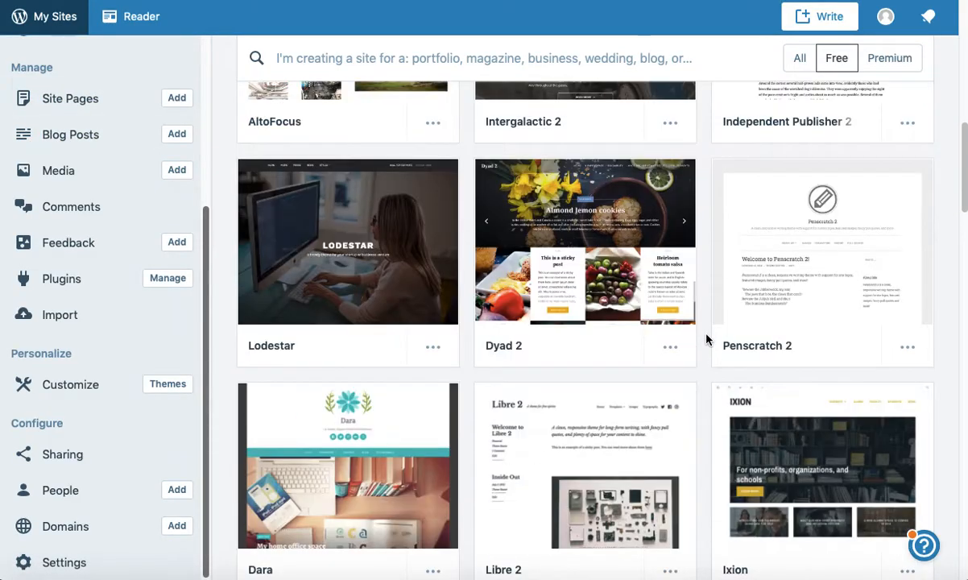
{"action": "scroll", "coordinate": [706, 338], "scroll_direction": "down", "scroll_amount": 3}
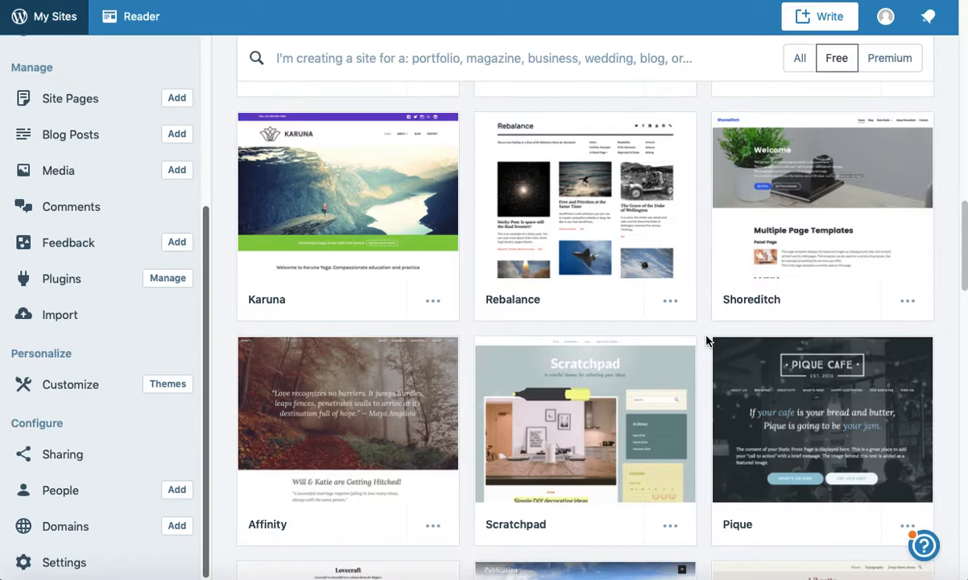
{"action": "scroll", "coordinate": [894, 282], "scroll_direction": "up", "scroll_amount": 1}
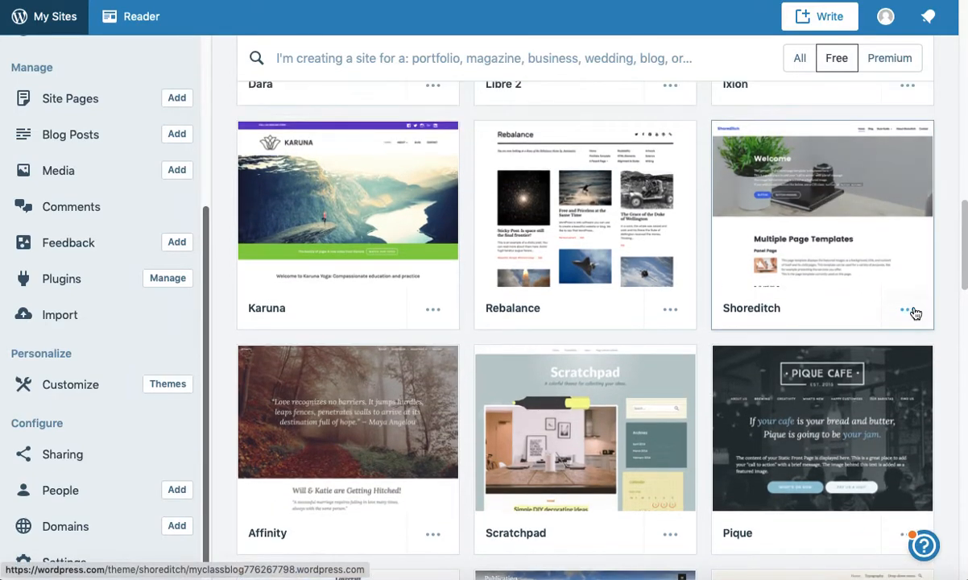
{"action": "left_click", "coordinate": [907, 310]}
{"action": "left_click", "coordinate": [810, 162]}
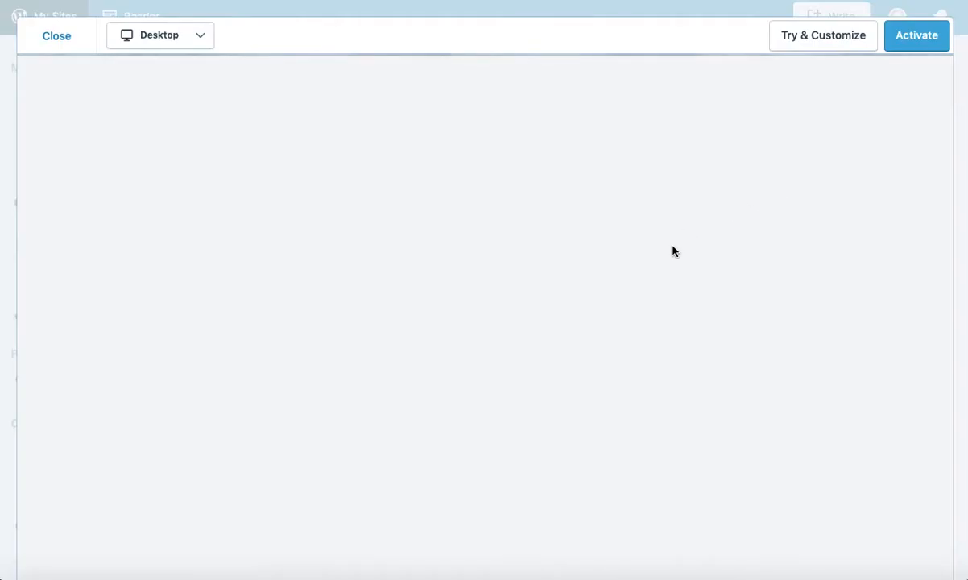
{"action": "scroll", "coordinate": [617, 266], "scroll_direction": "down", "scroll_amount": 8}
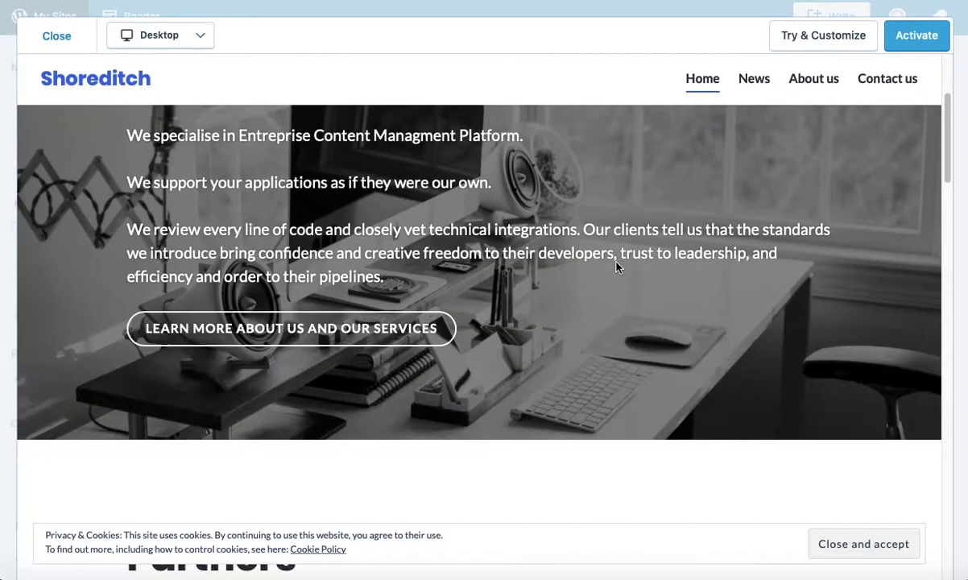
{"action": "scroll", "coordinate": [618, 267], "scroll_direction": "down", "scroll_amount": 10}
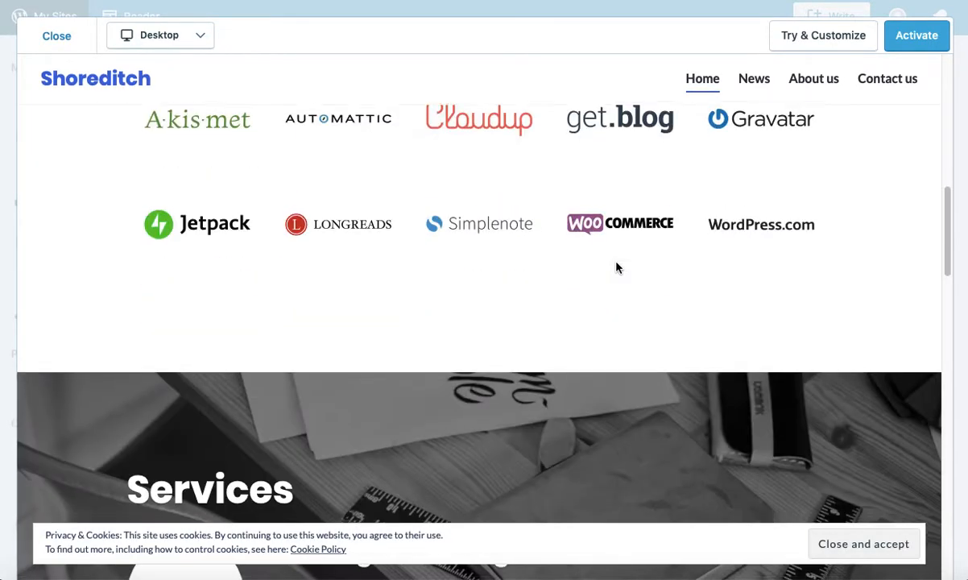
{"action": "scroll", "coordinate": [617, 268], "scroll_direction": "down", "scroll_amount": 3}
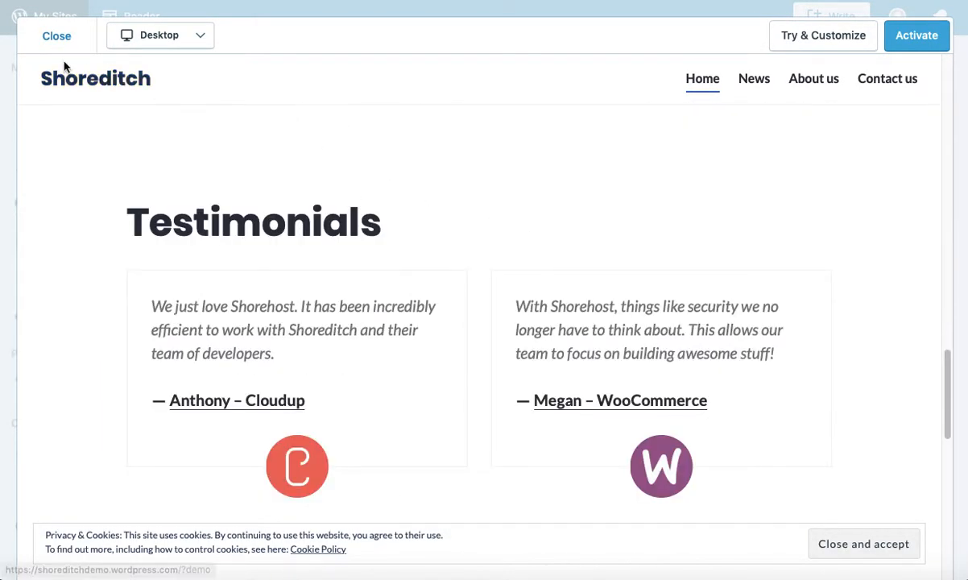
Step: Close the Shoreditch demo and activate Independent Publisher 2 as the site's theme
{"action": "left_click", "coordinate": [46, 37]}
{"action": "scroll", "coordinate": [701, 304], "scroll_direction": "up", "scroll_amount": 5}
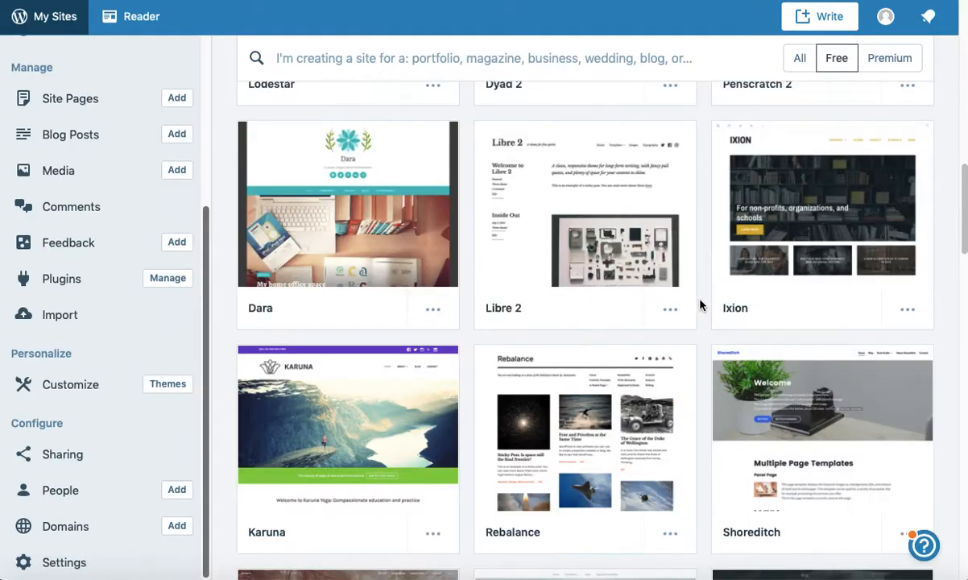
{"action": "scroll", "coordinate": [700, 304], "scroll_direction": "up", "scroll_amount": 4}
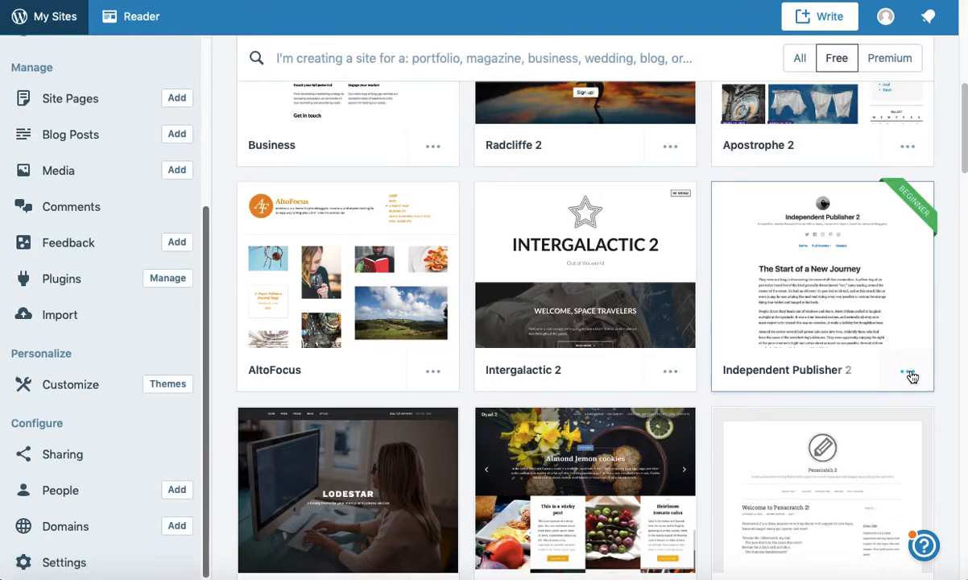
{"action": "left_click", "coordinate": [910, 374]}
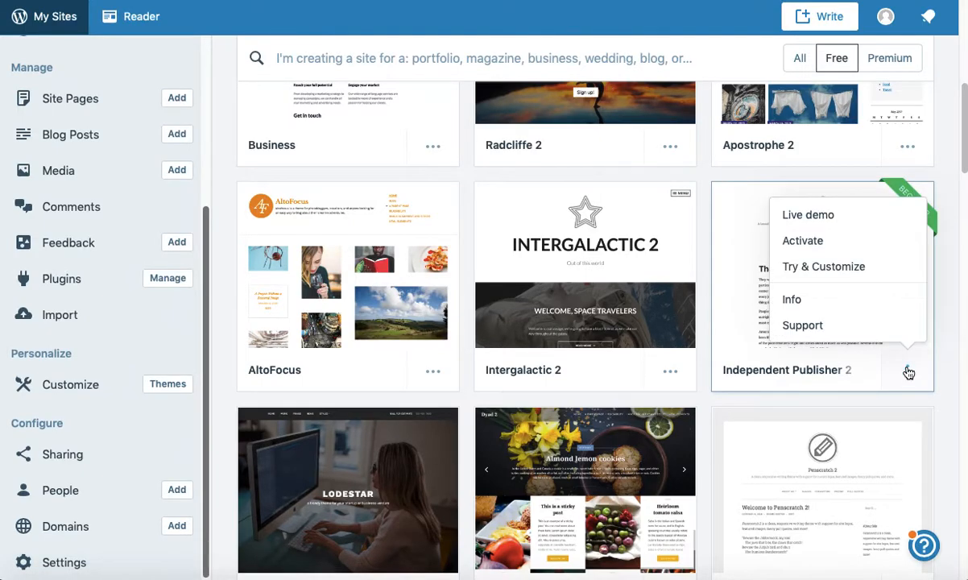
{"action": "left_click", "coordinate": [815, 241]}
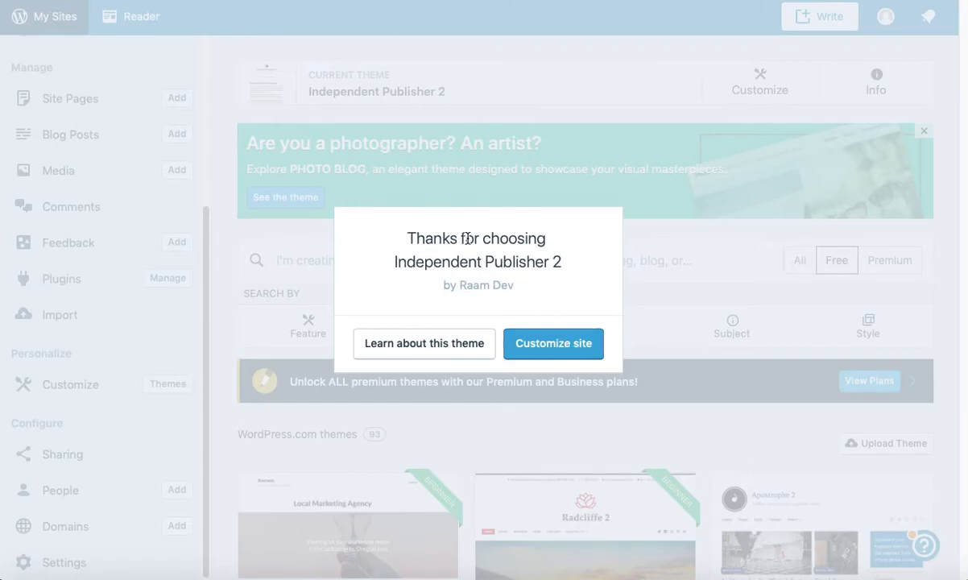
Step: Open the Customizer for My blog and go to its Site Identity settings
{"action": "left_click", "coordinate": [554, 343]}
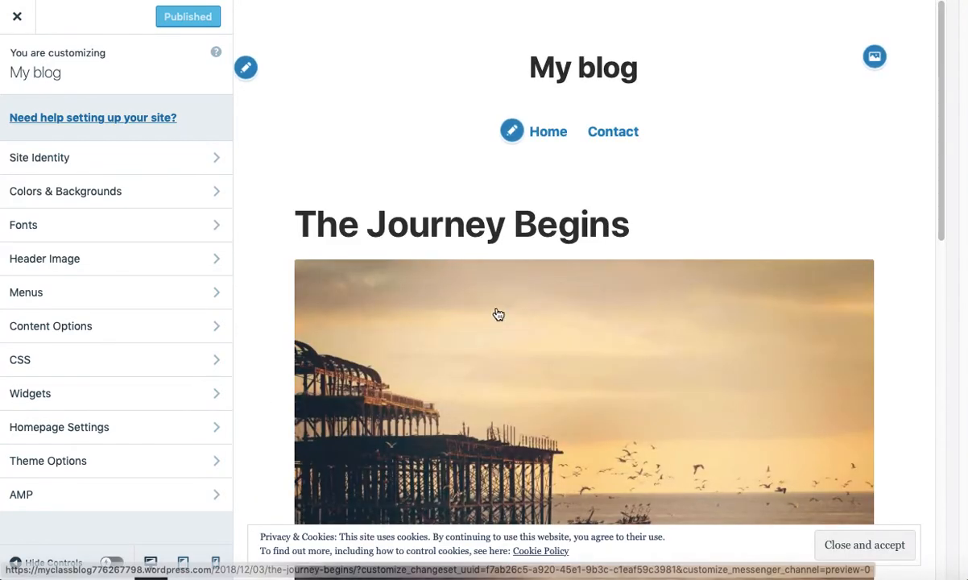
{"action": "scroll", "coordinate": [270, 309], "scroll_direction": "down", "scroll_amount": 3}
{"action": "scroll", "coordinate": [270, 308], "scroll_direction": "up", "scroll_amount": 3}
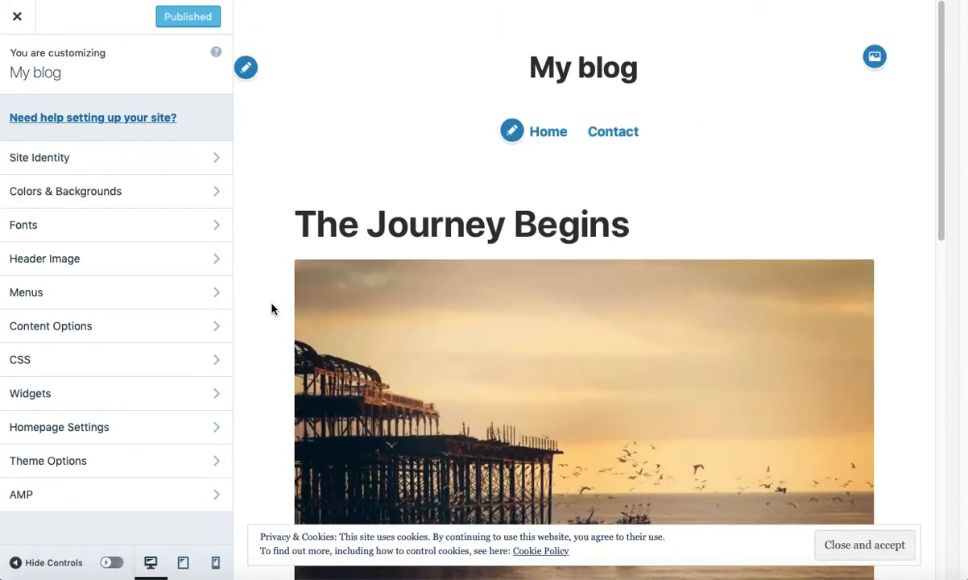
{"action": "left_click", "coordinate": [65, 79]}
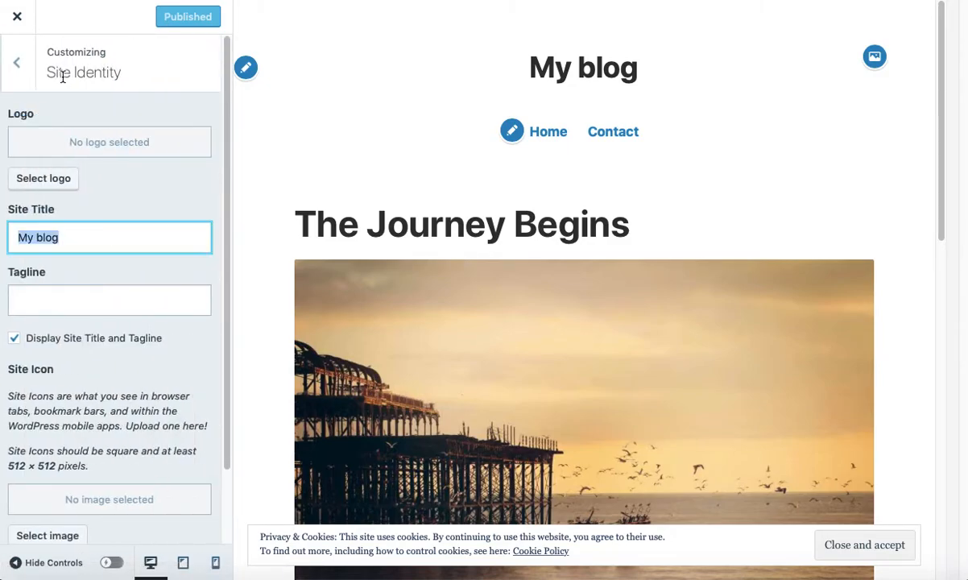
{"action": "left_click", "coordinate": [22, 72]}
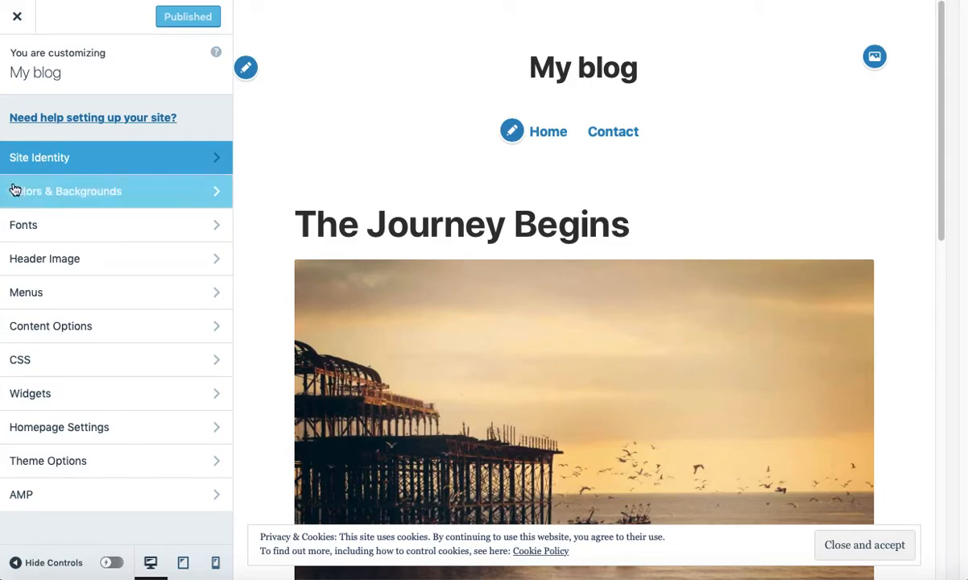
{"action": "left_click", "coordinate": [52, 163]}
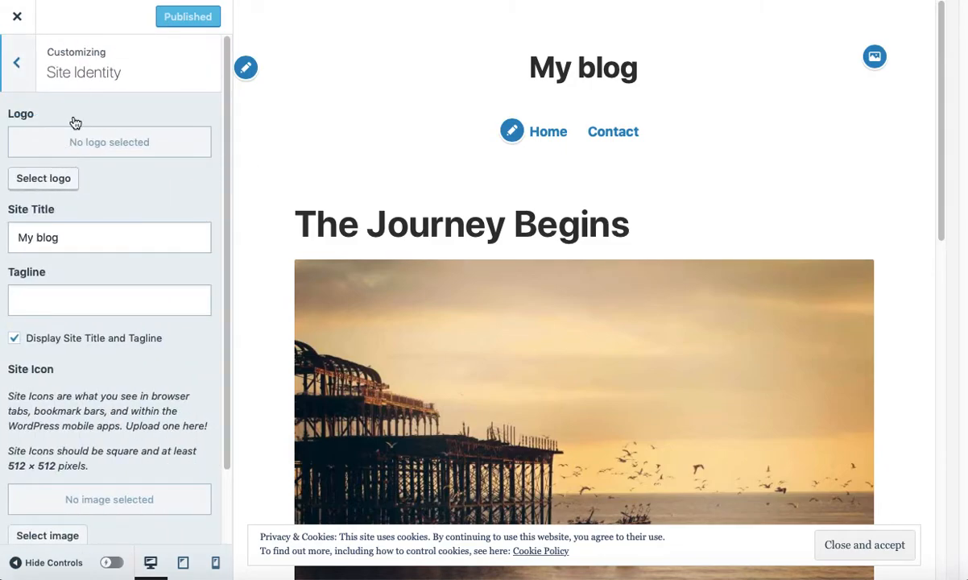
Step: Change the site title from 'My blog' to 'My Class Blog' and leave the tagline empty
{"action": "left_click_drag", "start_coordinate": [64, 236], "coordinate": [3, 228]}
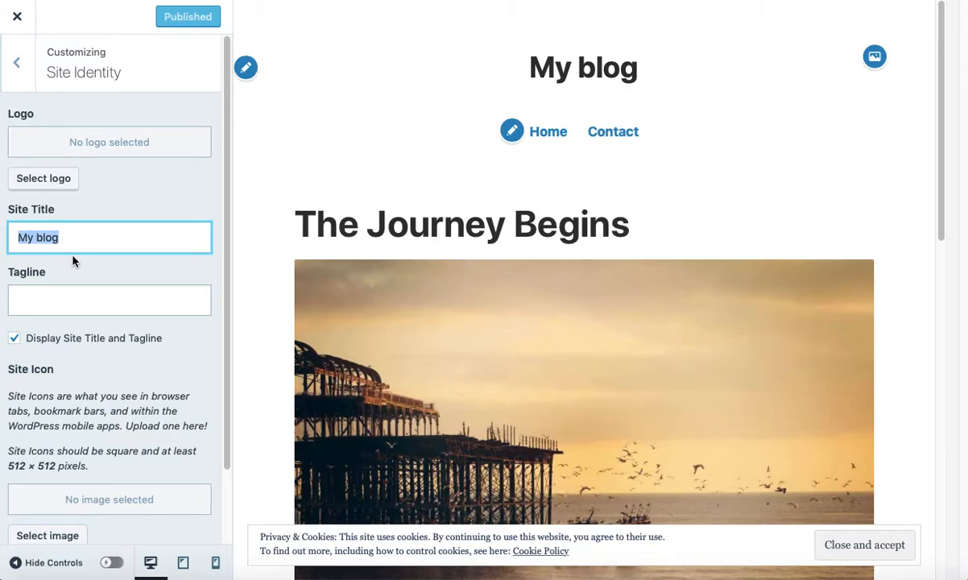
{"action": "type", "text": "M"}
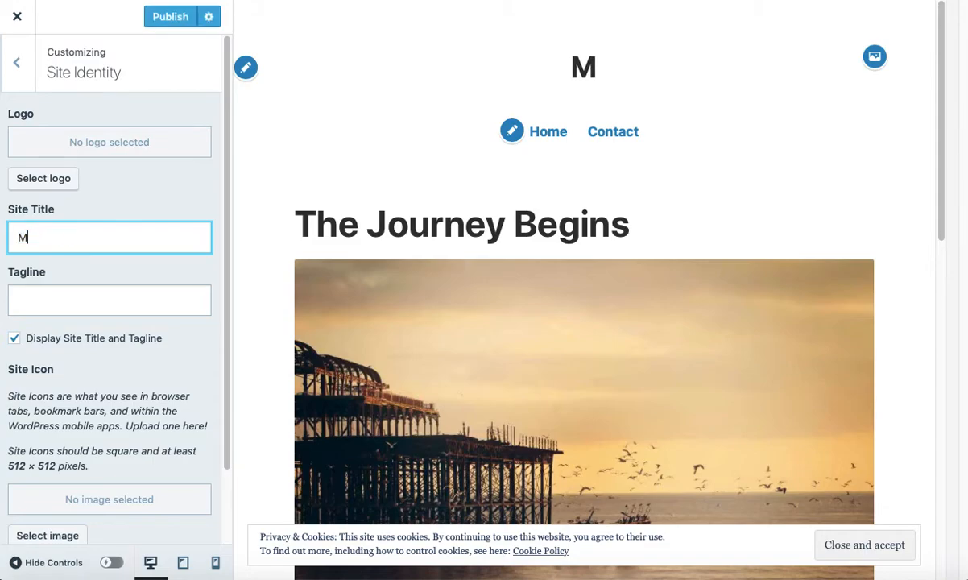
{"action": "type", "text": "y Class "}
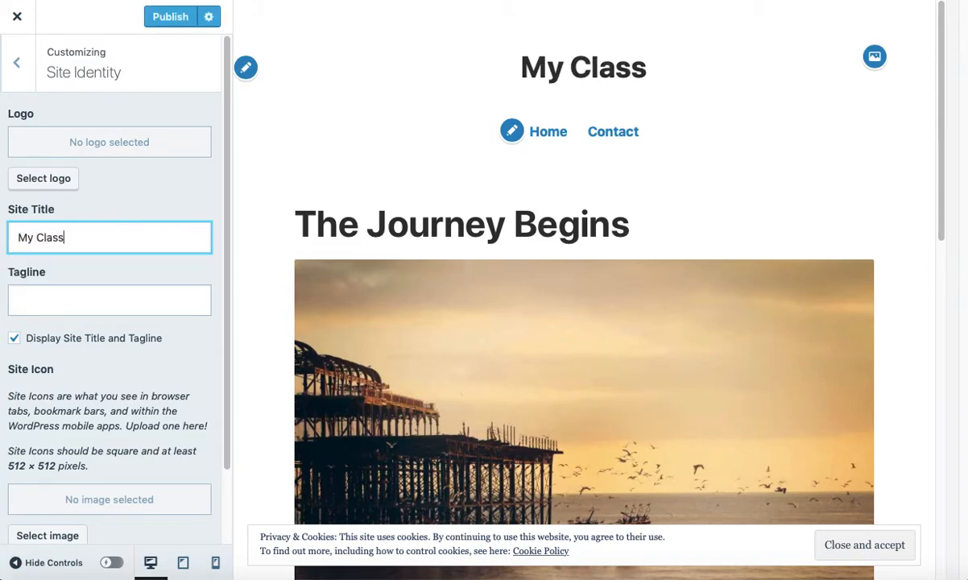
{"action": "type", "text": "Blog"}
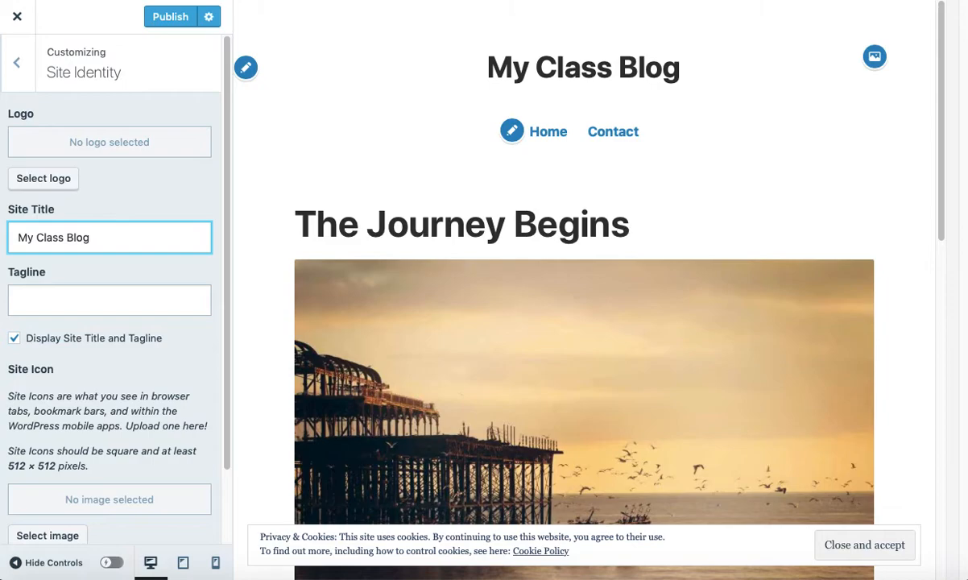
{"action": "left_click", "coordinate": [61, 297]}
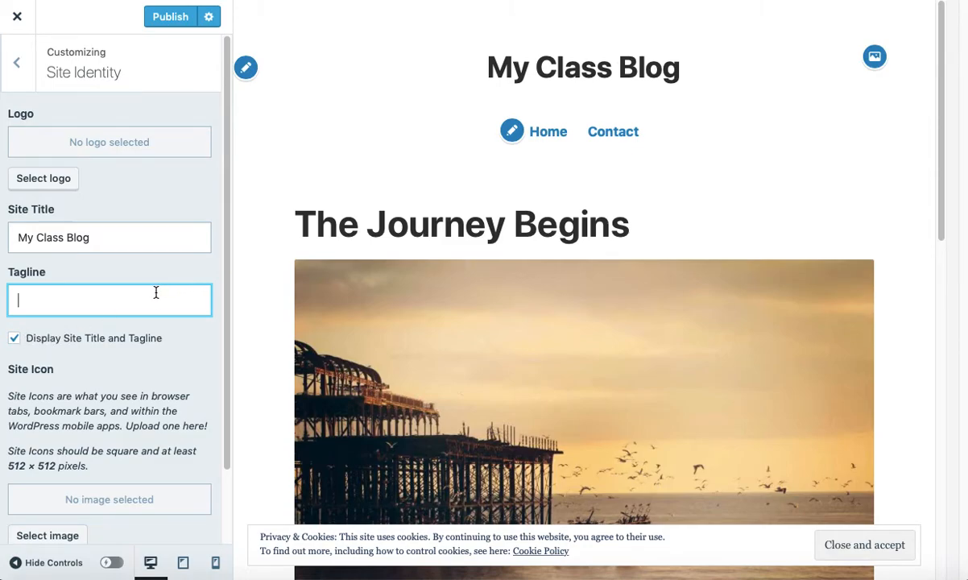
{"action": "type", "text": "Short descpr"}
{"action": "key", "text": "BackSpace"}
{"action": "type", "text": "pr"}
{"action": "key", "text": "BackSpace"}
{"action": "type", "text": "tion"}
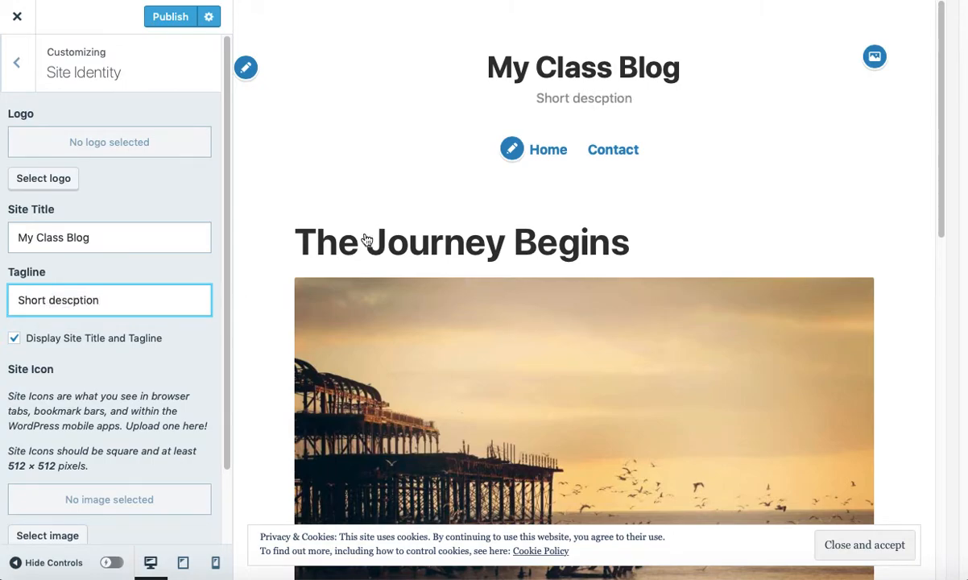
{"action": "left_click_drag", "start_coordinate": [107, 298], "coordinate": [13, 292]}
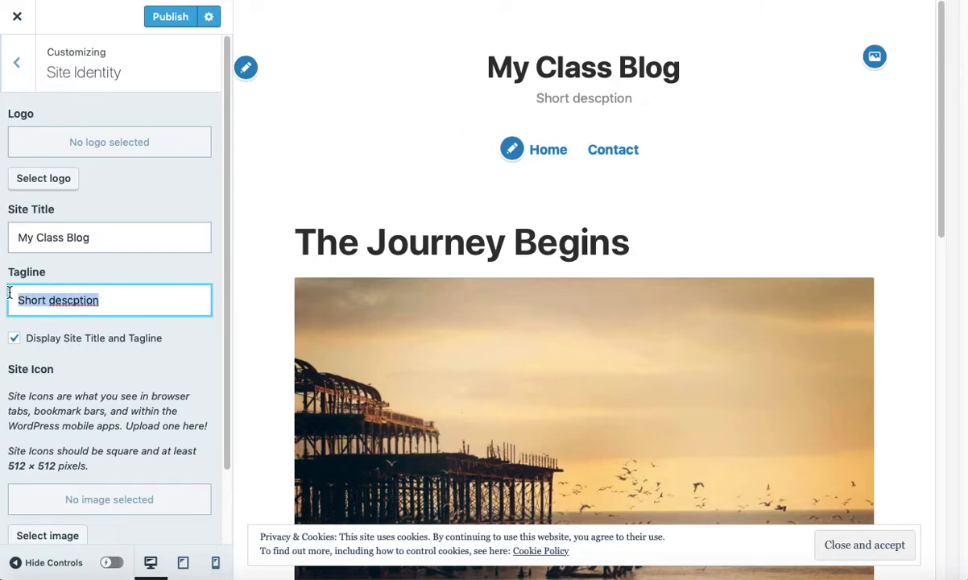
{"action": "key", "text": "BackSpace"}
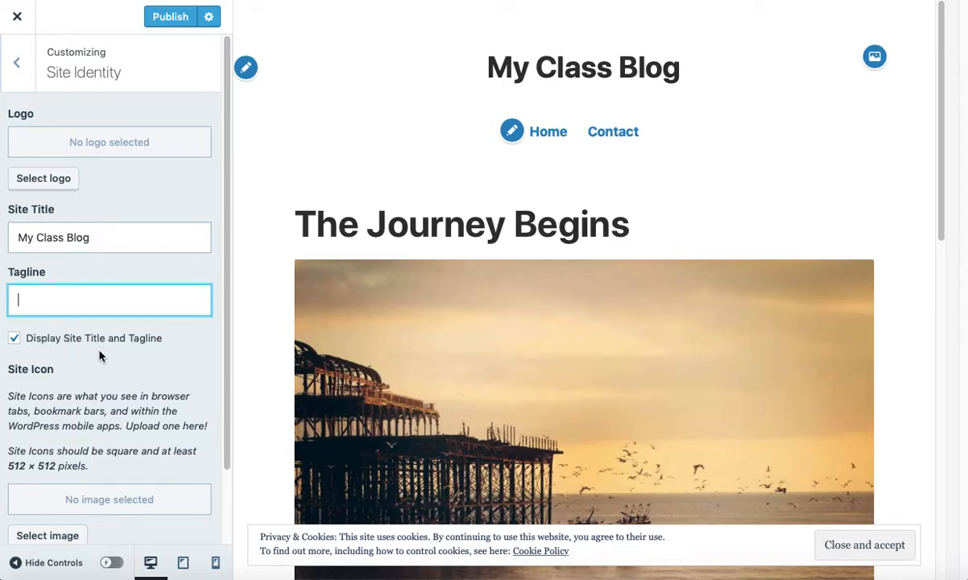
Step: Return to the Customizer sections list and publish the changes to the live site
{"action": "scroll", "coordinate": [100, 356], "scroll_direction": "down", "scroll_amount": 3}
{"action": "scroll", "coordinate": [100, 358], "scroll_direction": "up", "scroll_amount": 3}
{"action": "left_click", "coordinate": [20, 71]}
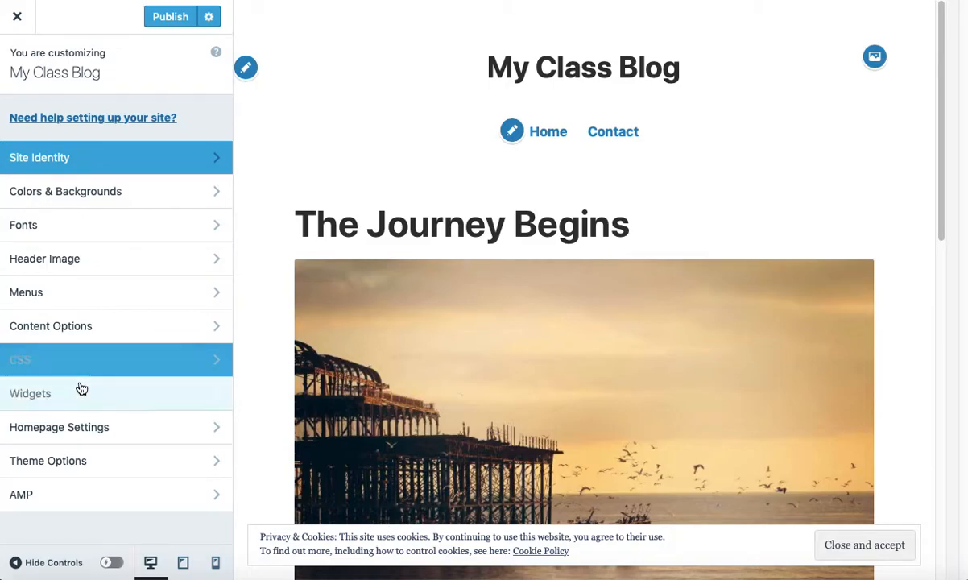
{"action": "scroll", "coordinate": [269, 326], "scroll_direction": "down", "scroll_amount": 10}
{"action": "scroll", "coordinate": [264, 329], "scroll_direction": "down", "scroll_amount": 3}
{"action": "scroll", "coordinate": [264, 329], "scroll_direction": "up", "scroll_amount": 13}
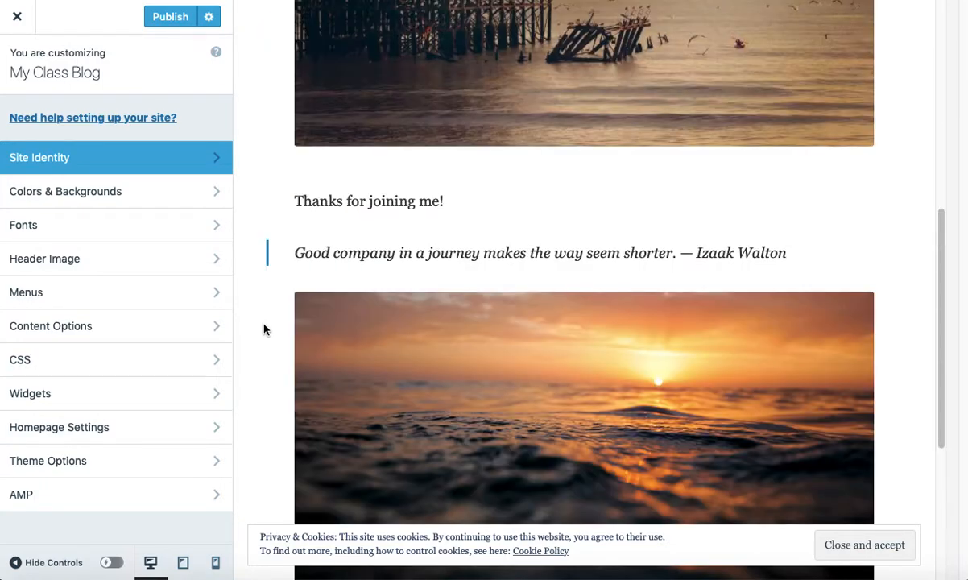
{"action": "left_click", "coordinate": [171, 16]}
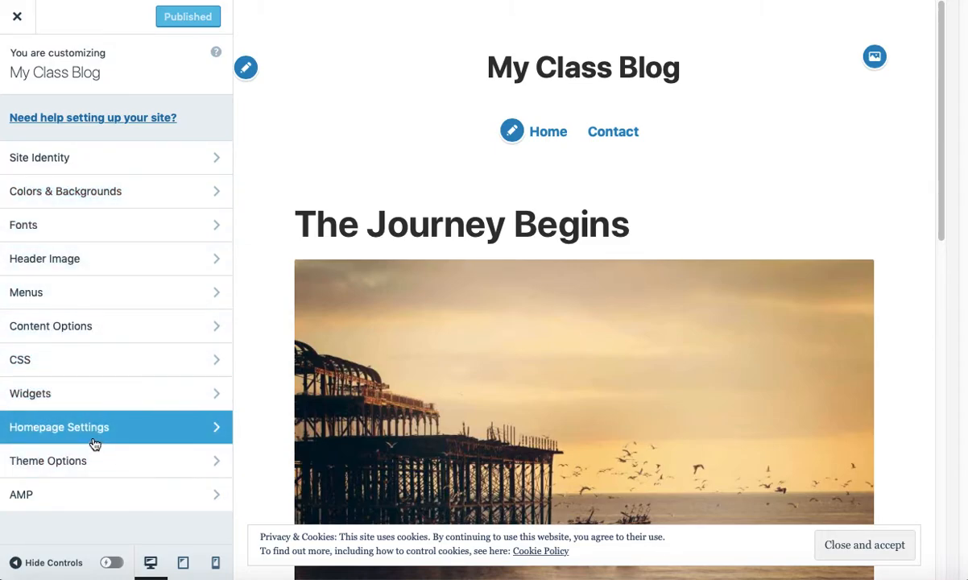
Step: Close the Customizer and preview the live My Class Blog homepage with The Journey Begins
{"action": "left_click", "coordinate": [18, 20]}
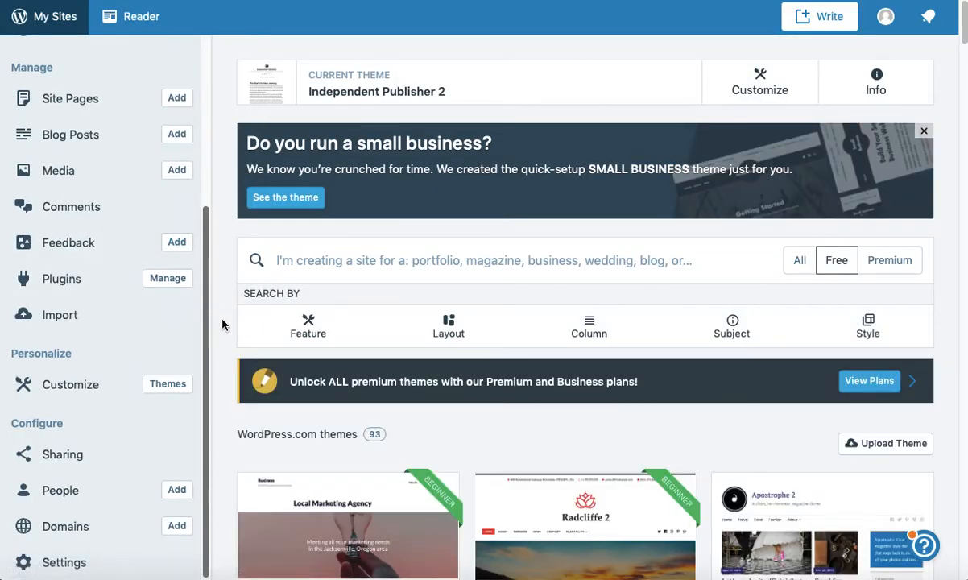
{"action": "scroll", "coordinate": [73, 273], "scroll_direction": "up", "scroll_amount": 3}
{"action": "scroll", "coordinate": [79, 277], "scroll_direction": "up", "scroll_amount": 2}
{"action": "scroll", "coordinate": [80, 277], "scroll_direction": "down", "scroll_amount": 2}
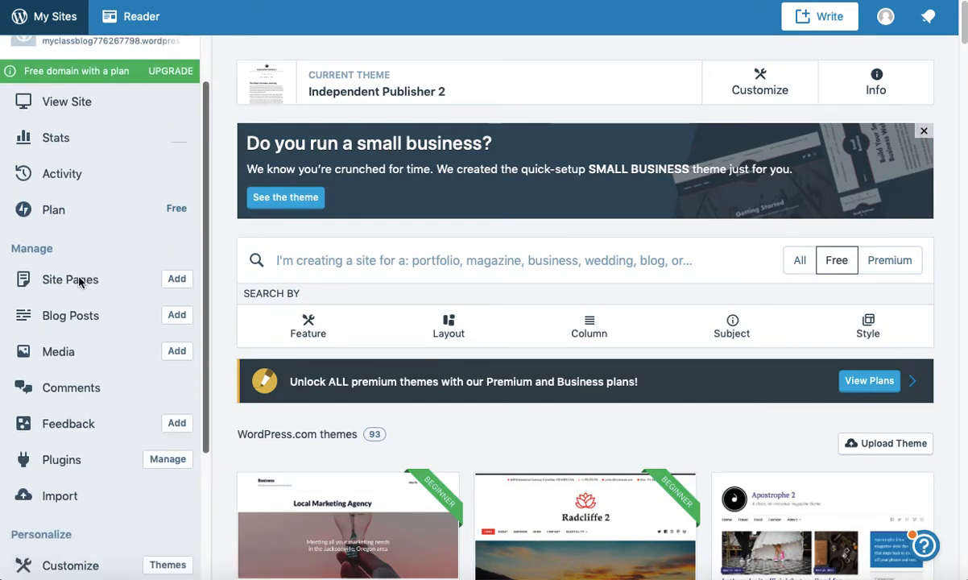
{"action": "scroll", "coordinate": [80, 280], "scroll_direction": "up", "scroll_amount": 1}
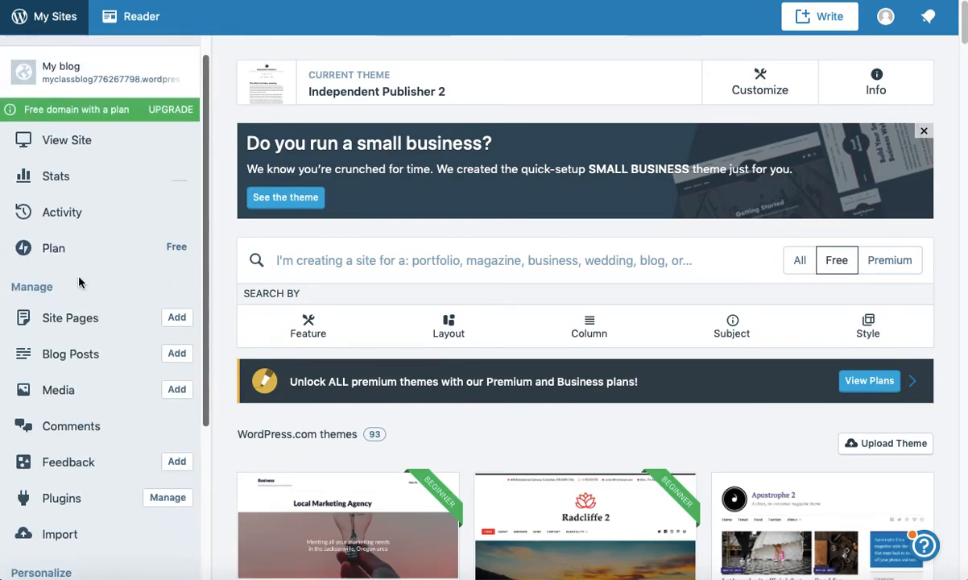
{"action": "left_click", "coordinate": [72, 145]}
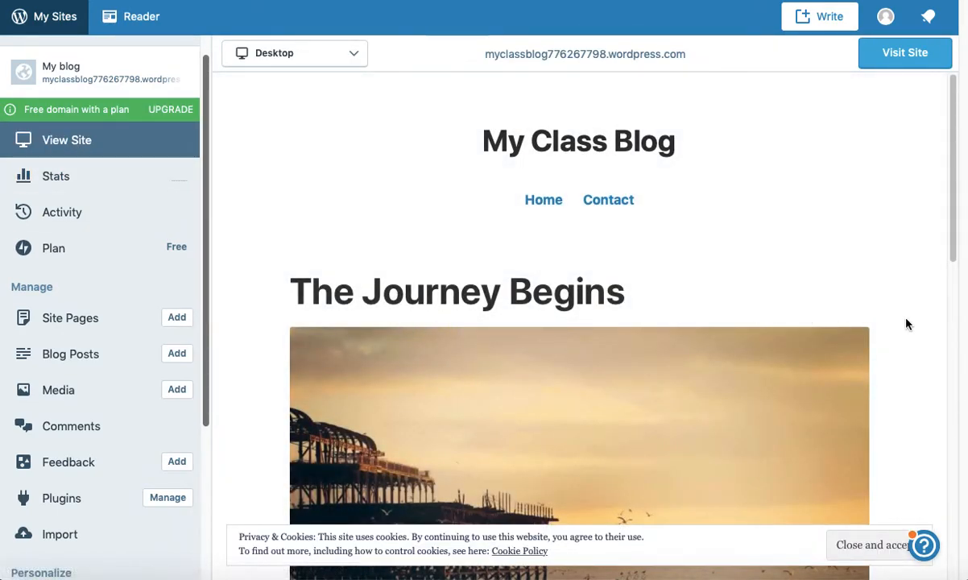
{"action": "mouse_move", "coordinate": [953, 242]}
{"action": "left_mouse_down"}
{"action": "mouse_move", "coordinate": [964, 381]}
{"action": "mouse_move", "coordinate": [957, 502]}
{"action": "mouse_move", "coordinate": [964, 244]}
{"action": "left_mouse_up"}
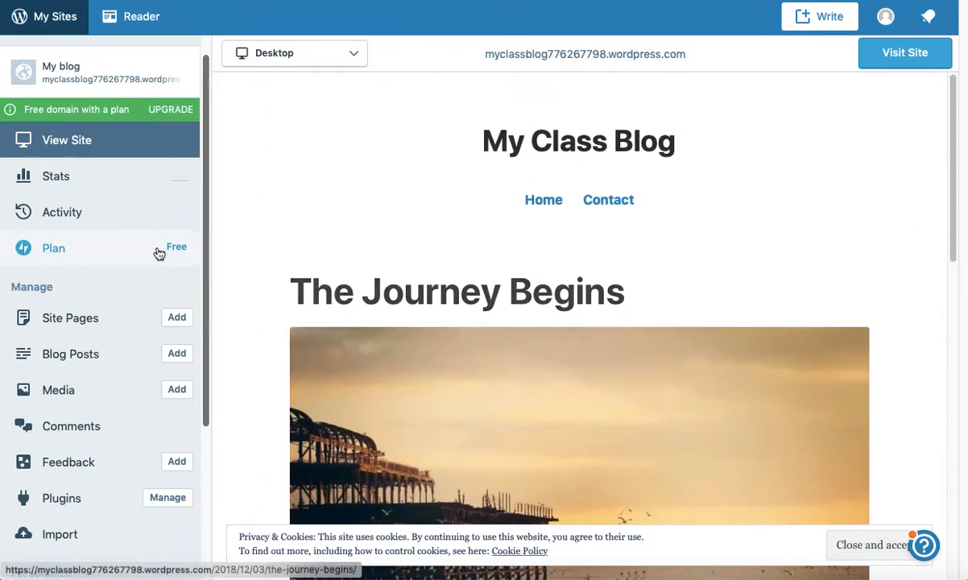
{"action": "scroll", "coordinate": [68, 329], "scroll_direction": "down", "scroll_amount": 3}
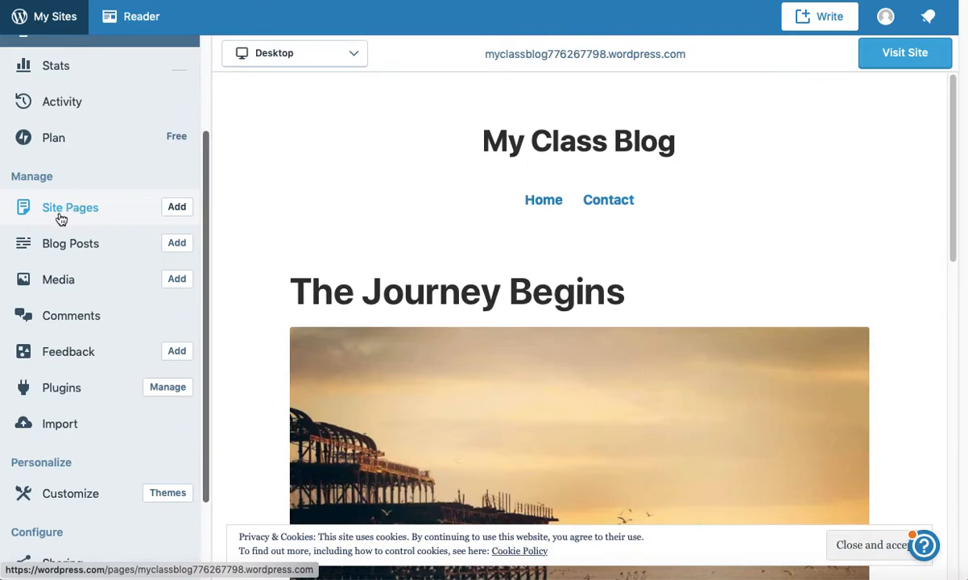
Step: Go through Site Pages to the Blog Posts list showing The Journey Begins published
{"action": "left_click", "coordinate": [83, 214]}
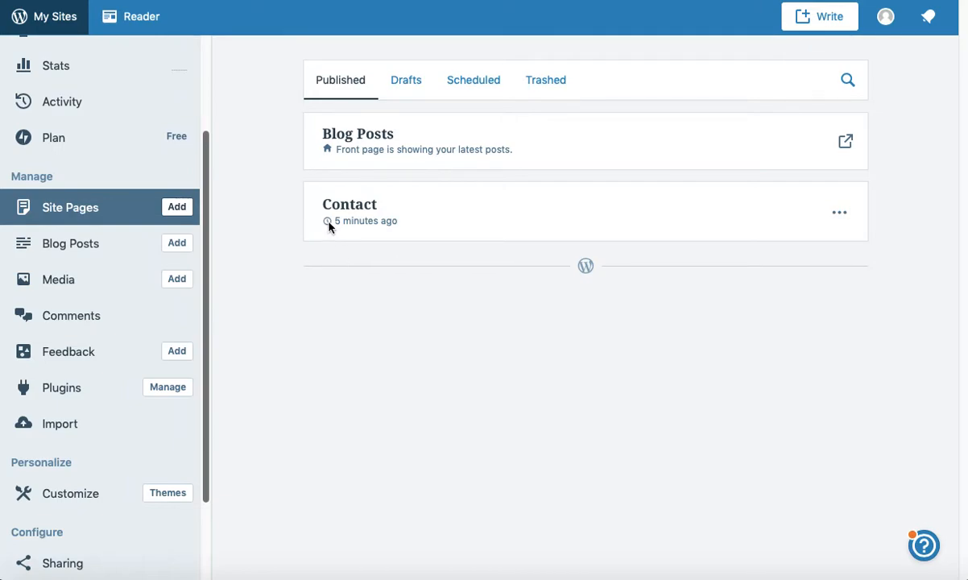
{"action": "left_click", "coordinate": [67, 250]}
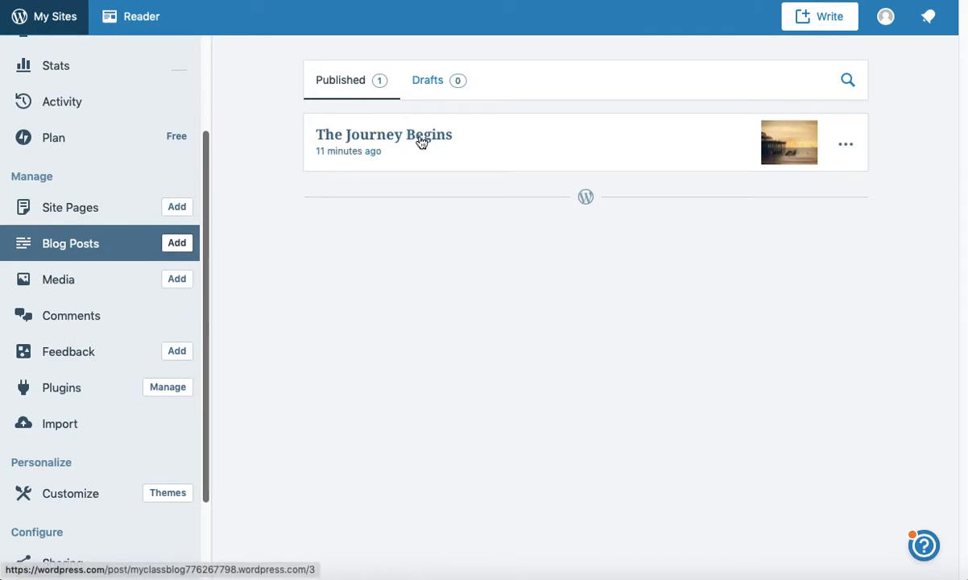
{"action": "left_click", "coordinate": [419, 144]}
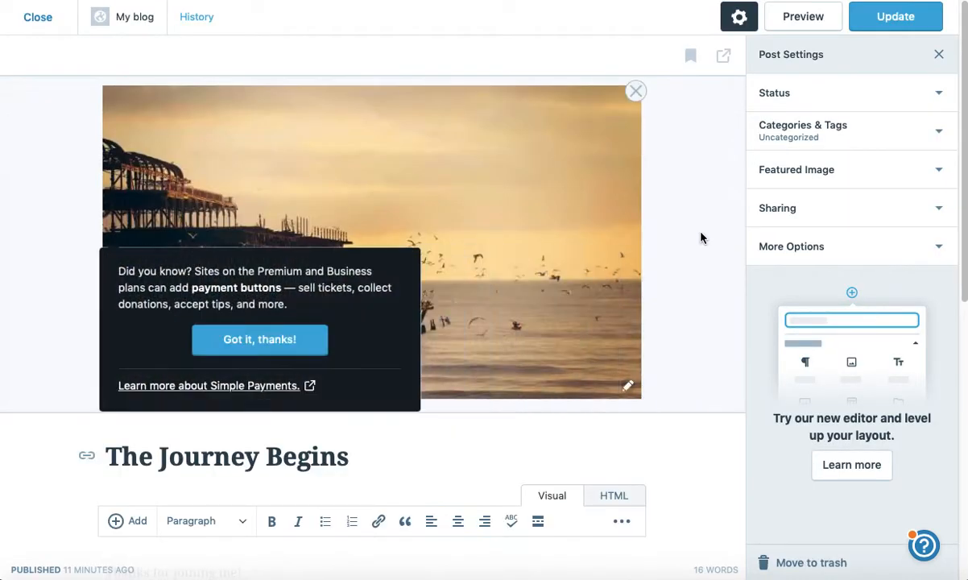
{"action": "scroll", "coordinate": [691, 234], "scroll_direction": "down", "scroll_amount": 2}
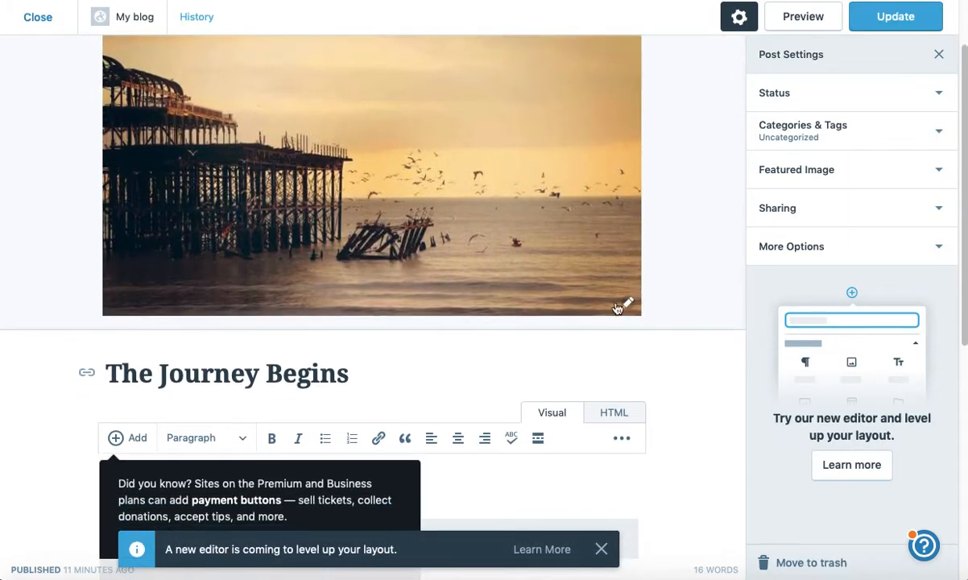
{"action": "left_click", "coordinate": [602, 549]}
{"action": "scroll", "coordinate": [443, 490], "scroll_direction": "down", "scroll_amount": 1}
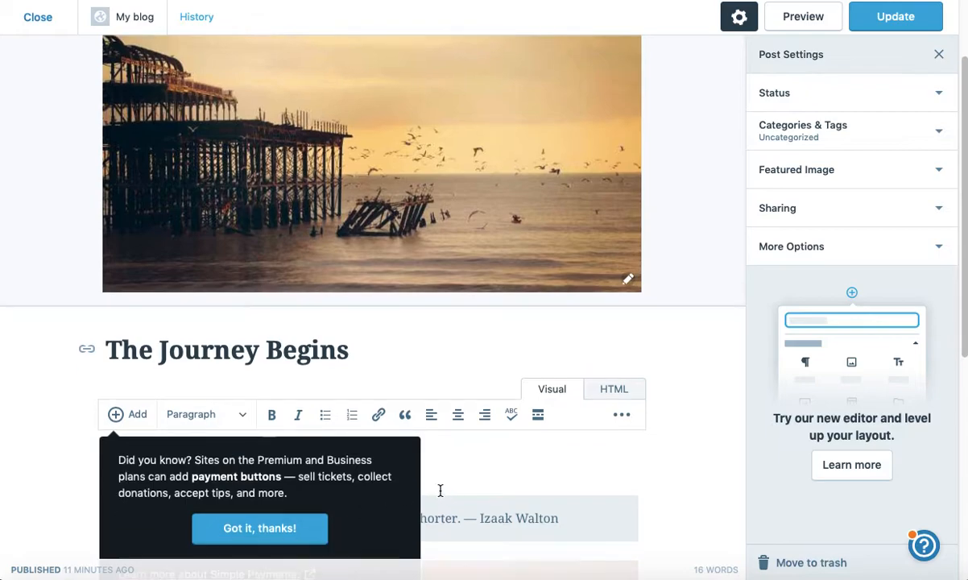
{"action": "left_click", "coordinate": [260, 529]}
{"action": "scroll", "coordinate": [681, 322], "scroll_direction": "up", "scroll_amount": 2}
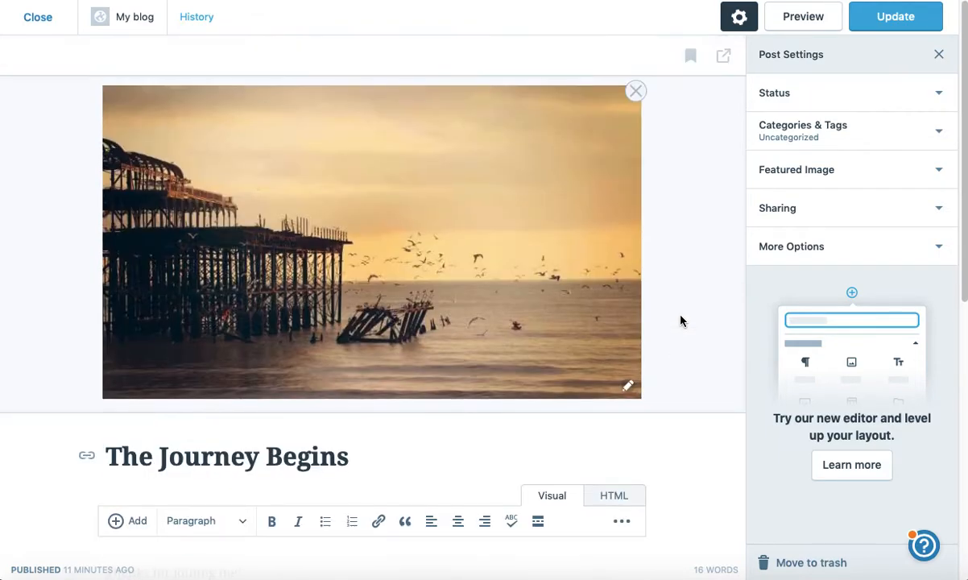
{"action": "scroll", "coordinate": [681, 314], "scroll_direction": "down", "scroll_amount": 3}
{"action": "scroll", "coordinate": [681, 316], "scroll_direction": "down", "scroll_amount": 5}
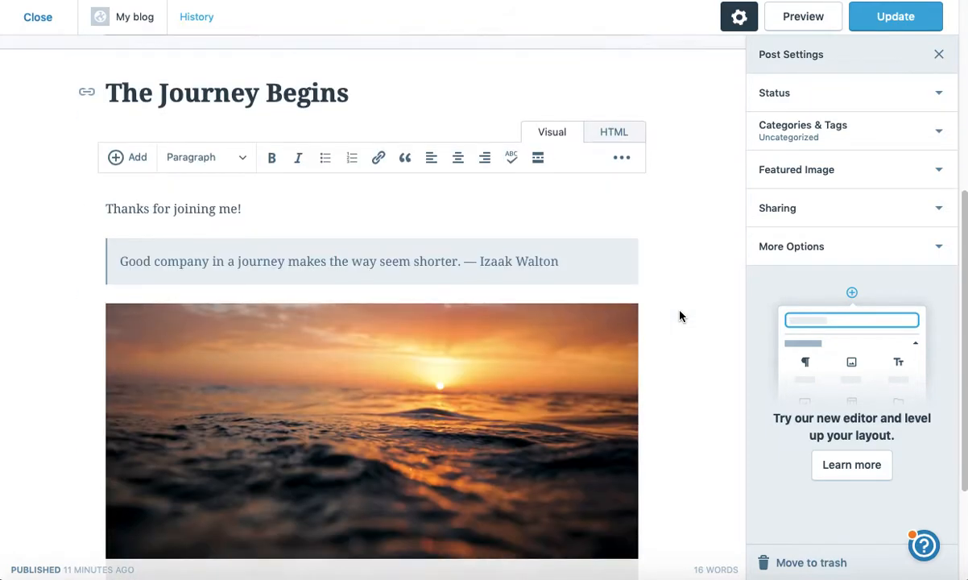
{"action": "scroll", "coordinate": [680, 316], "scroll_direction": "up", "scroll_amount": 8}
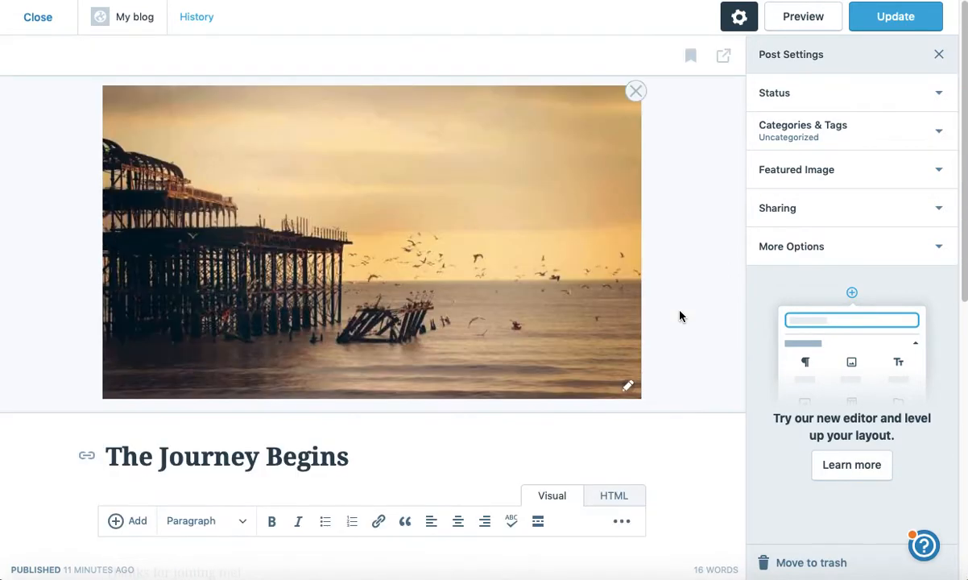
{"action": "left_click", "coordinate": [38, 18]}
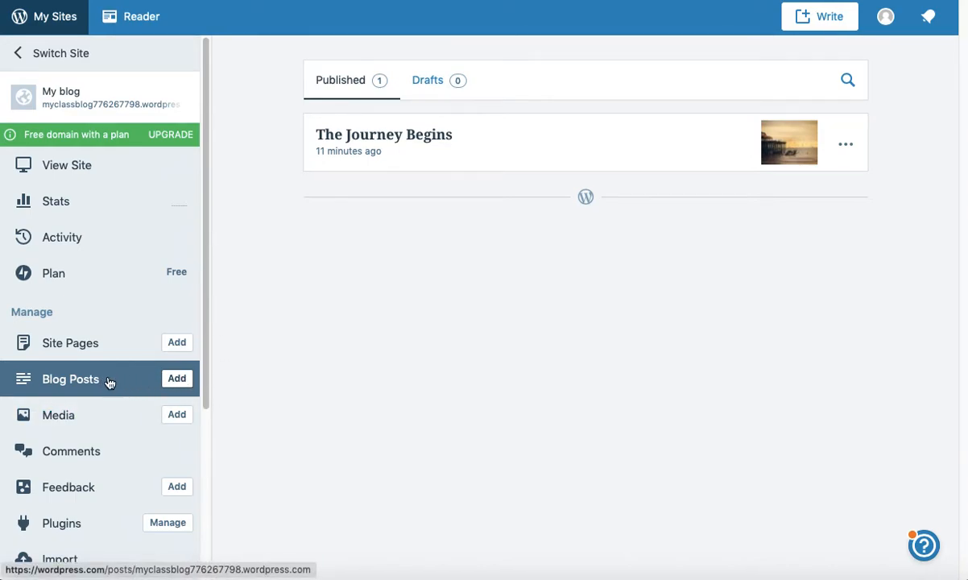
Step: Create a new post titled 'Blog 1' with body 'Start typing everything I have to say!'
{"action": "left_click", "coordinate": [177, 384]}
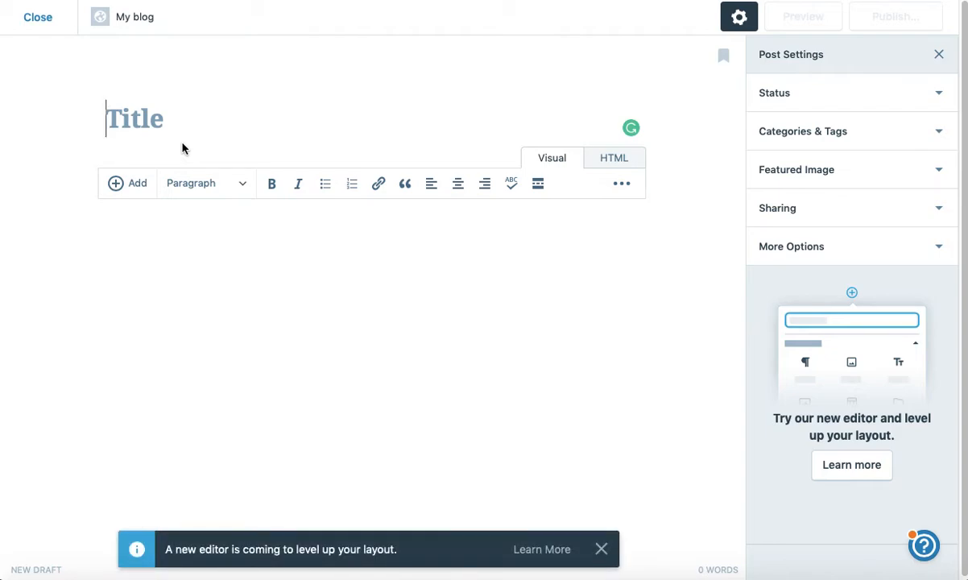
{"action": "type", "text": "Blog 1"}
{"action": "left_click", "coordinate": [195, 247]}
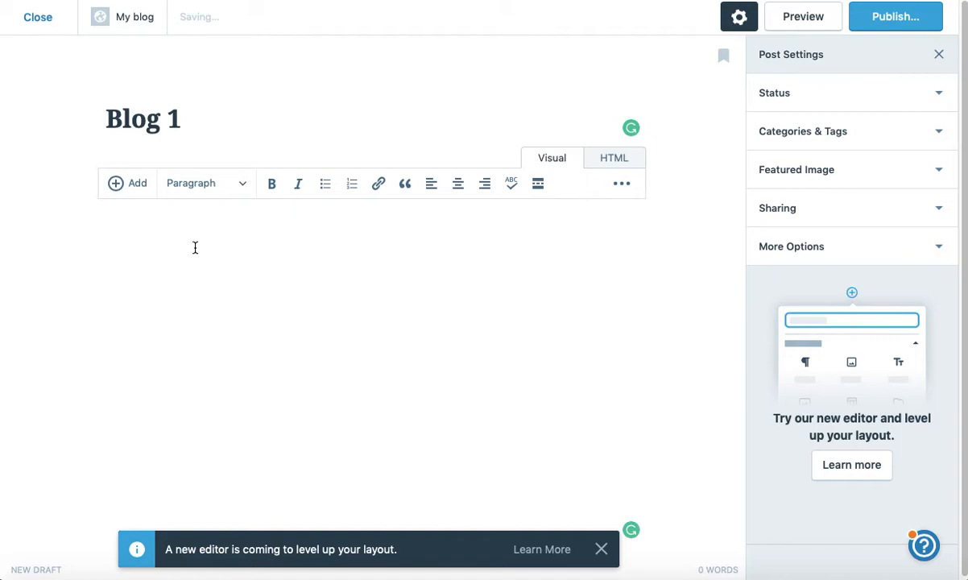
{"action": "type", "text": "Start typing"}
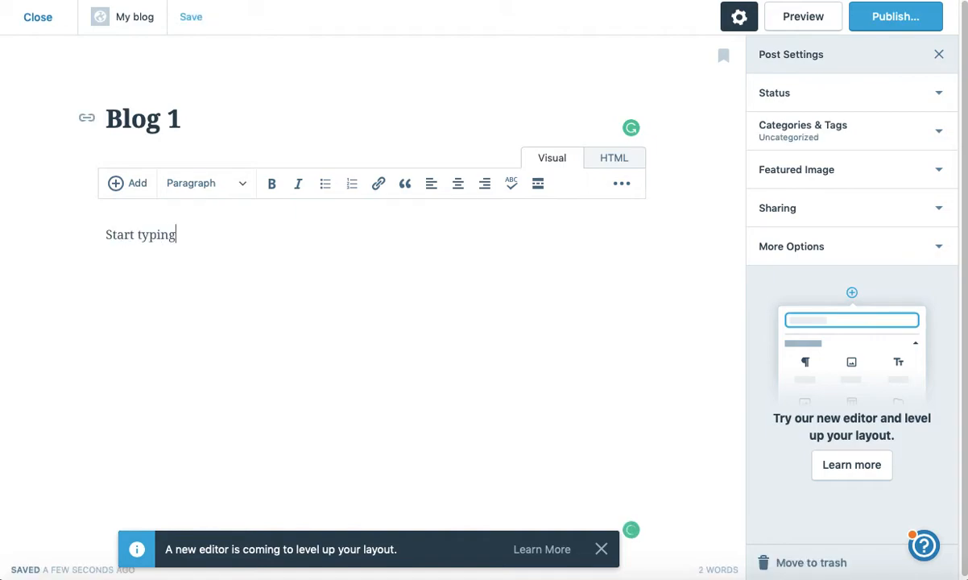
{"action": "type", "text": " everything"}
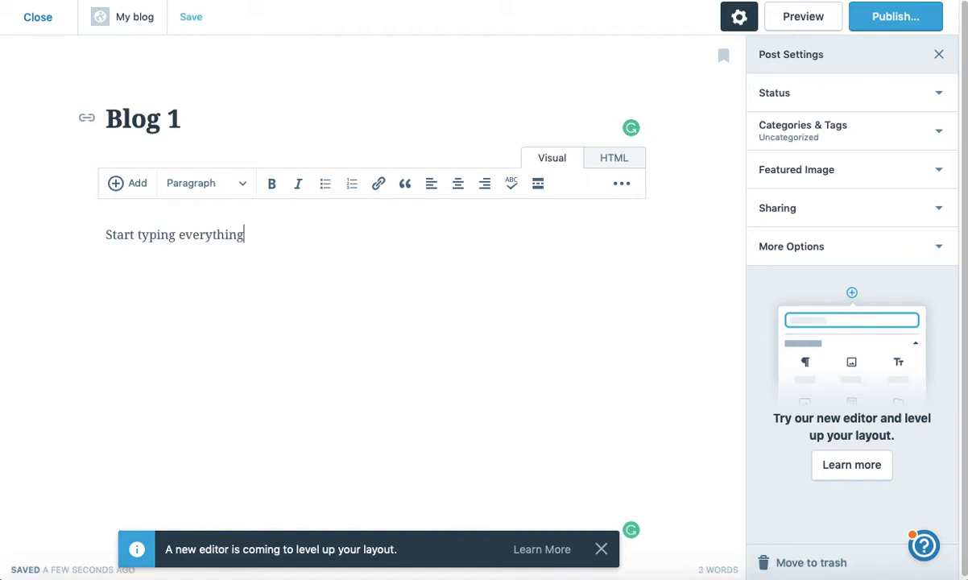
{"action": "type", "text": " I have t say!"}
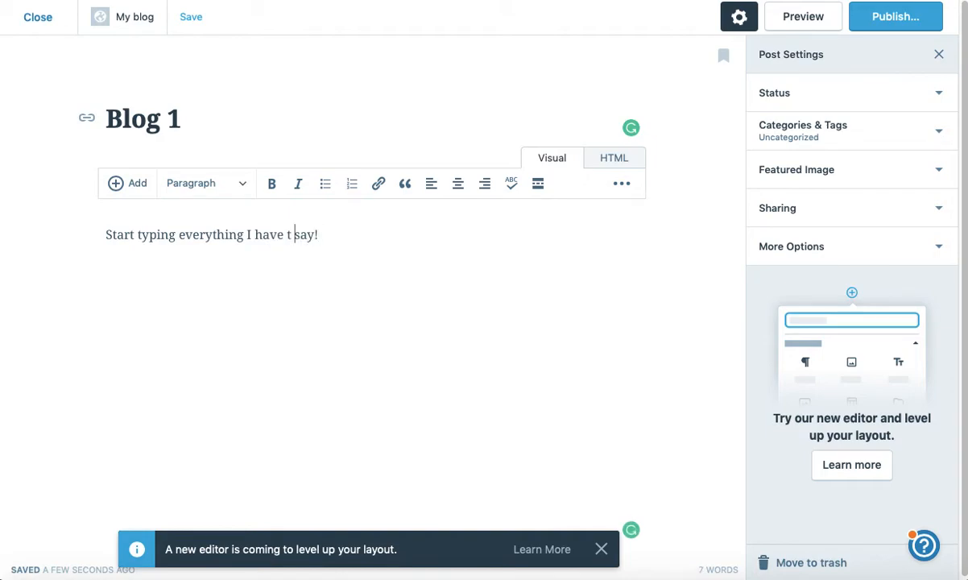
{"action": "type", "text": "o"}
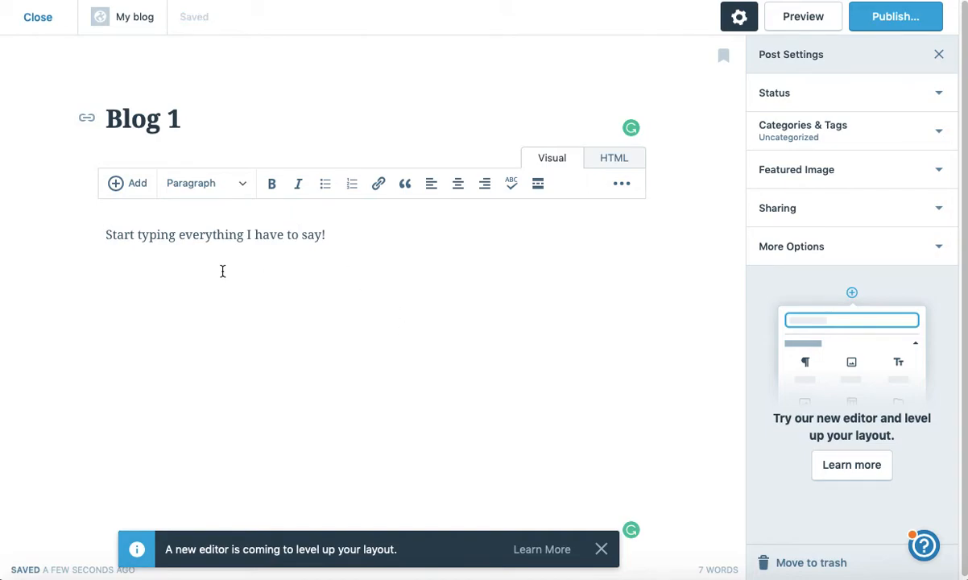
{"action": "left_click", "coordinate": [117, 182]}
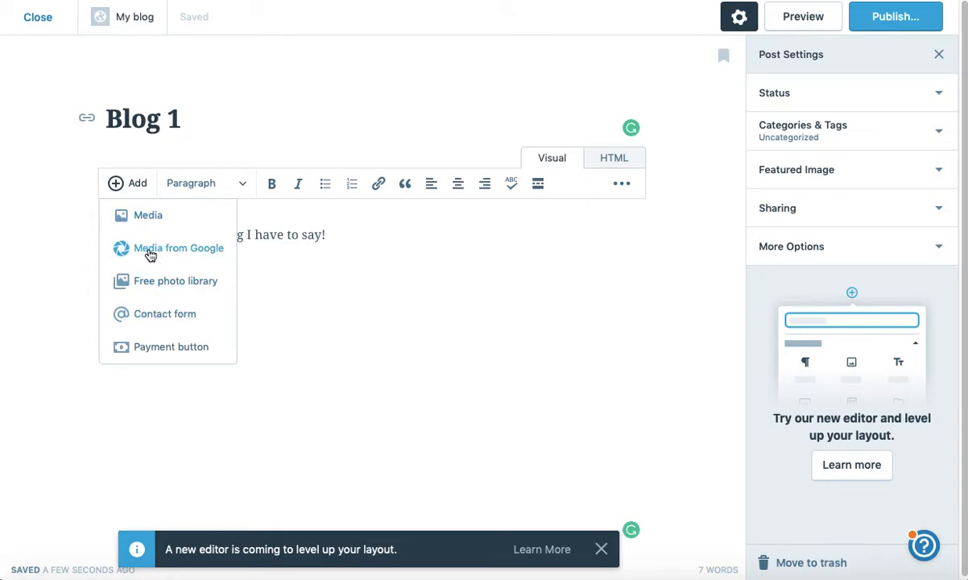
{"action": "left_click", "coordinate": [117, 186]}
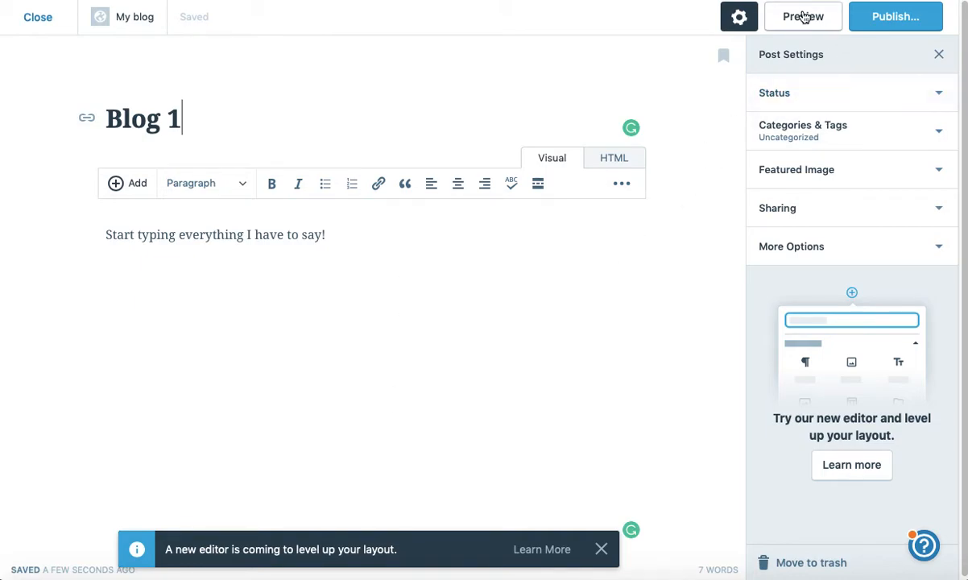
Step: Publish Blog 1 immediately, without scheduling, and return to the posts list
{"action": "left_click", "coordinate": [895, 19]}
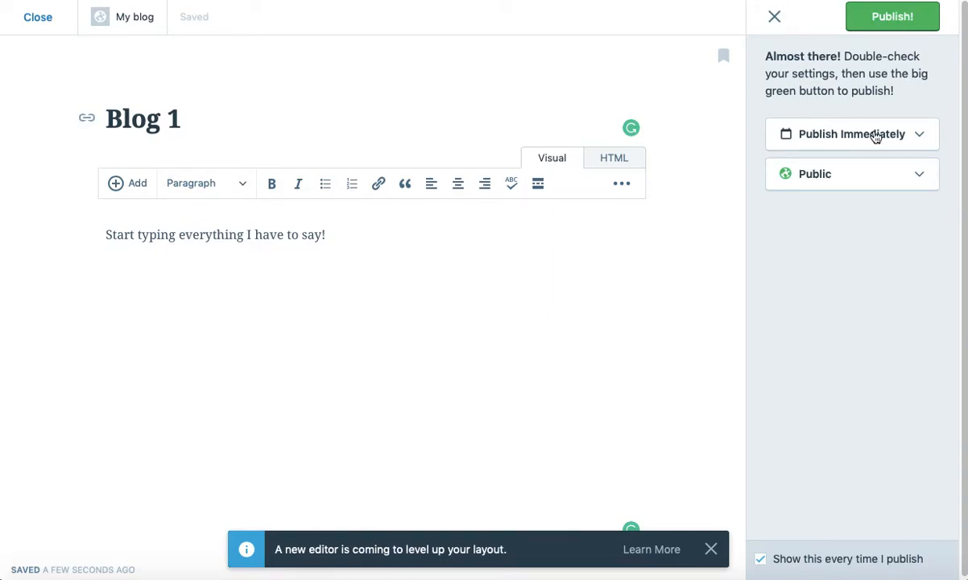
{"action": "left_click", "coordinate": [818, 131]}
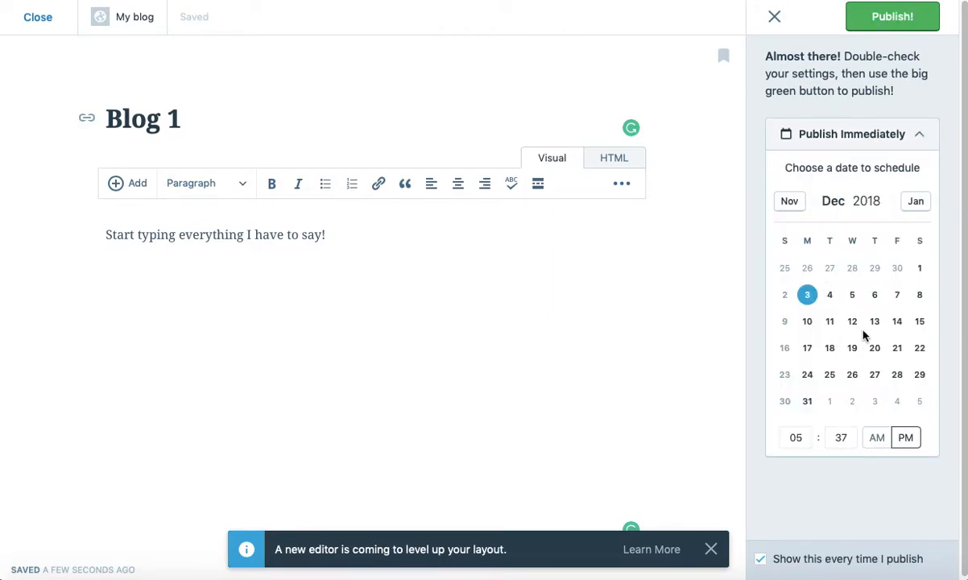
{"action": "left_click", "coordinate": [855, 134]}
{"action": "left_click", "coordinate": [888, 17]}
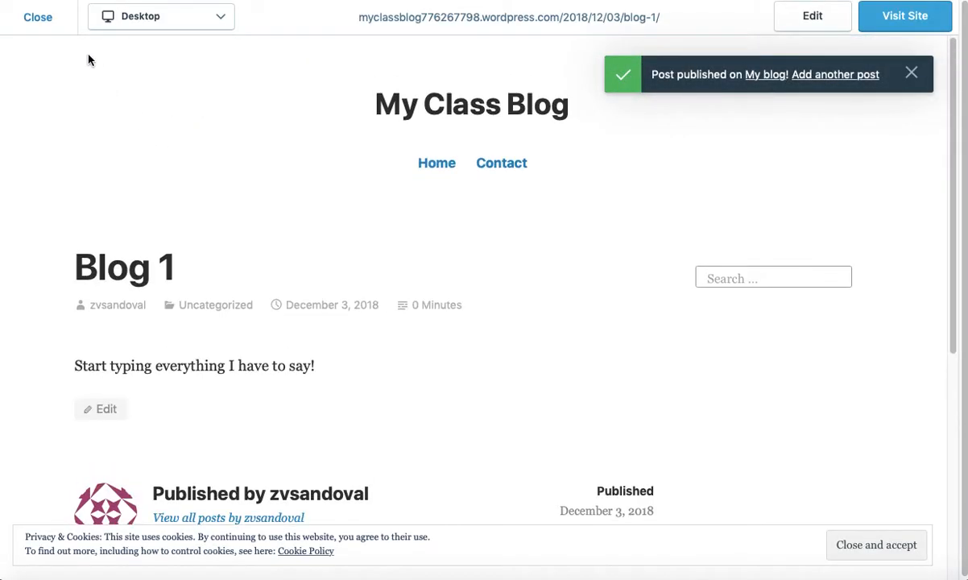
{"action": "left_click", "coordinate": [34, 19]}
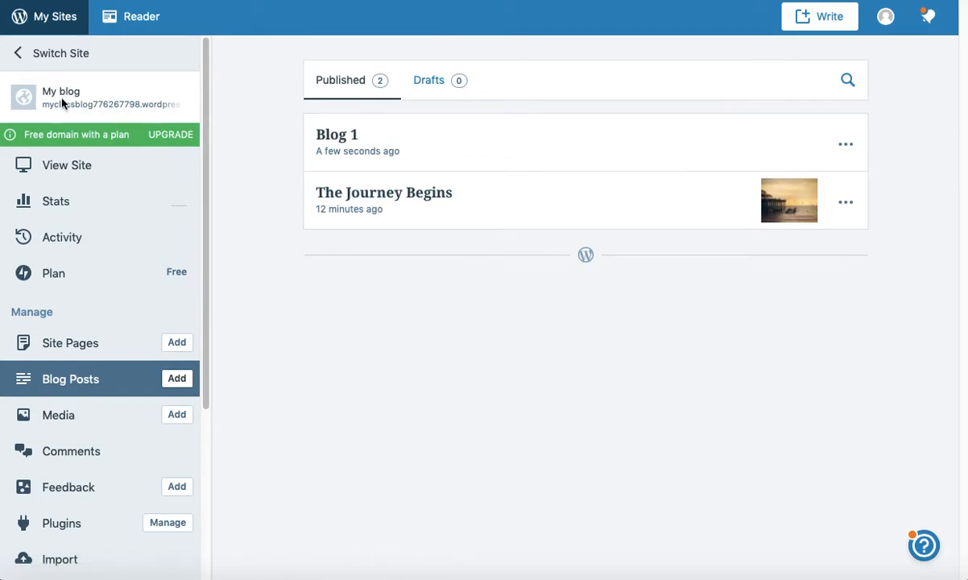
{"action": "left_click", "coordinate": [60, 168]}
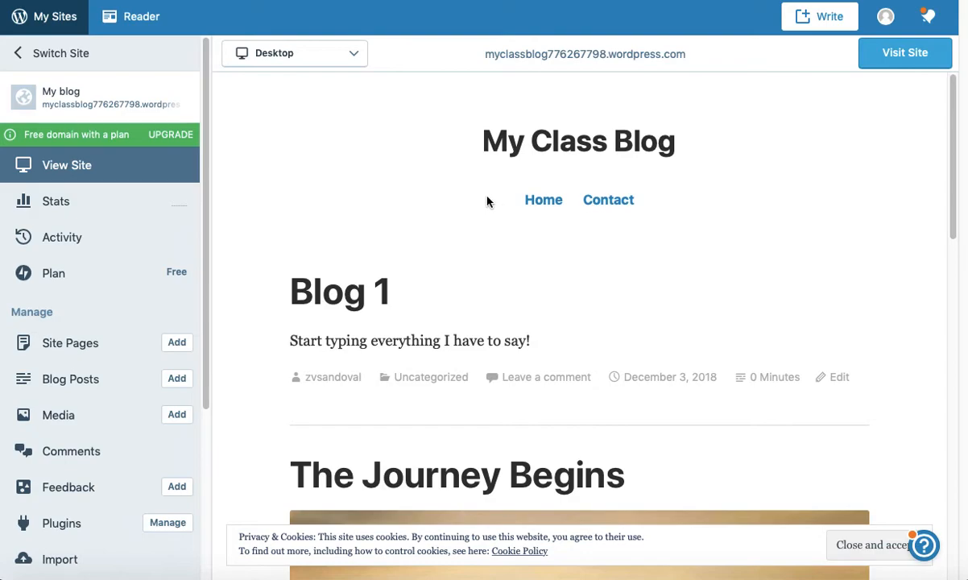
{"action": "scroll", "coordinate": [482, 268], "scroll_direction": "down", "scroll_amount": 3}
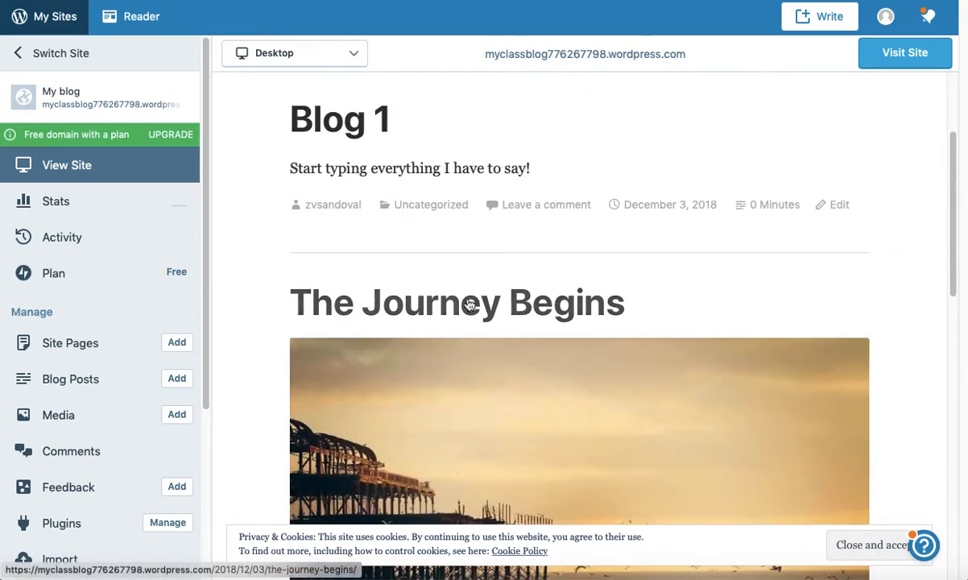
{"action": "scroll", "coordinate": [490, 309], "scroll_direction": "down", "scroll_amount": 6}
{"action": "scroll", "coordinate": [489, 309], "scroll_direction": "down", "scroll_amount": 5}
{"action": "scroll", "coordinate": [490, 308], "scroll_direction": "up", "scroll_amount": 9}
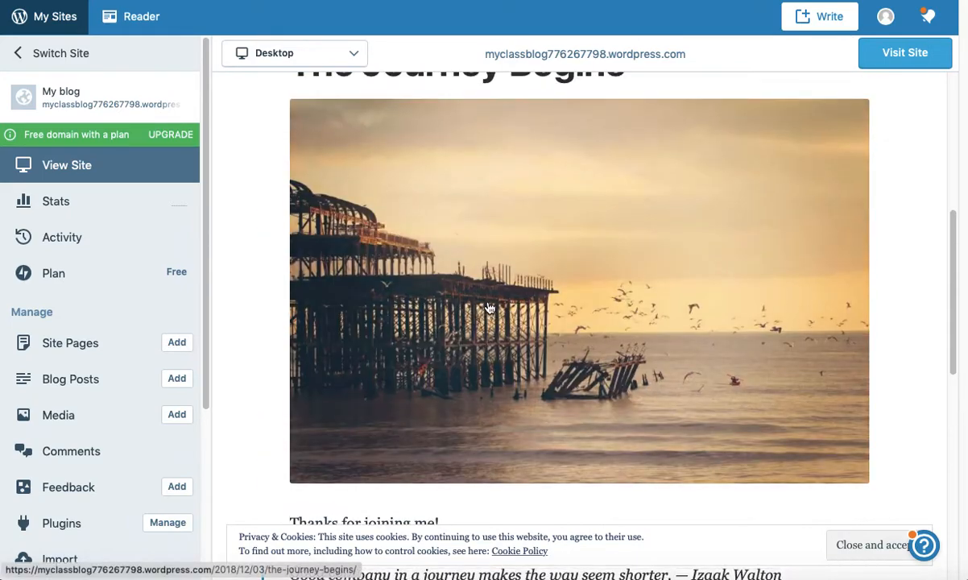
{"action": "scroll", "coordinate": [489, 308], "scroll_direction": "up", "scroll_amount": 3}
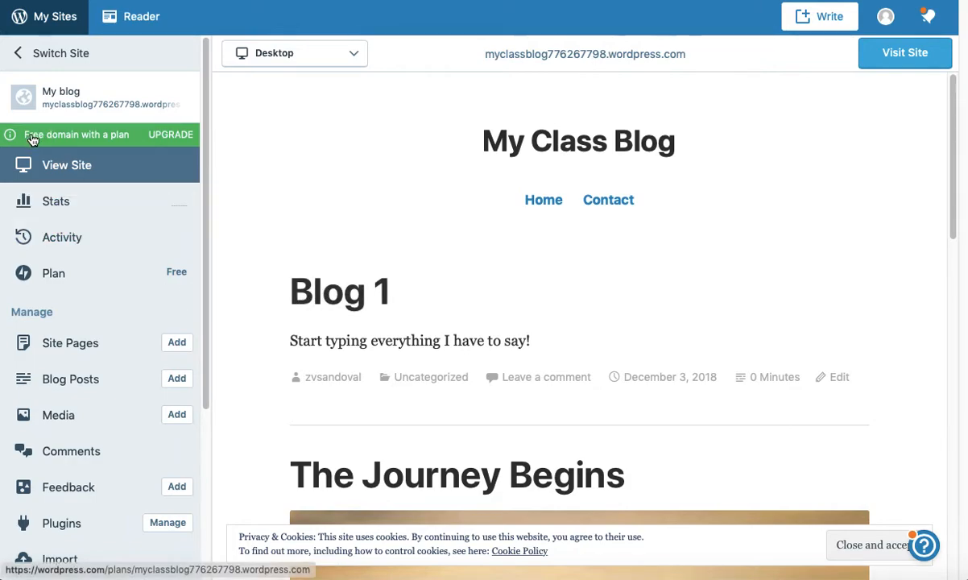
Step: View the live blog, then return to the Blog Posts list through My Sites
{"action": "left_click", "coordinate": [888, 58]}
{"action": "scroll", "coordinate": [298, 216], "scroll_direction": "down", "scroll_amount": 5}
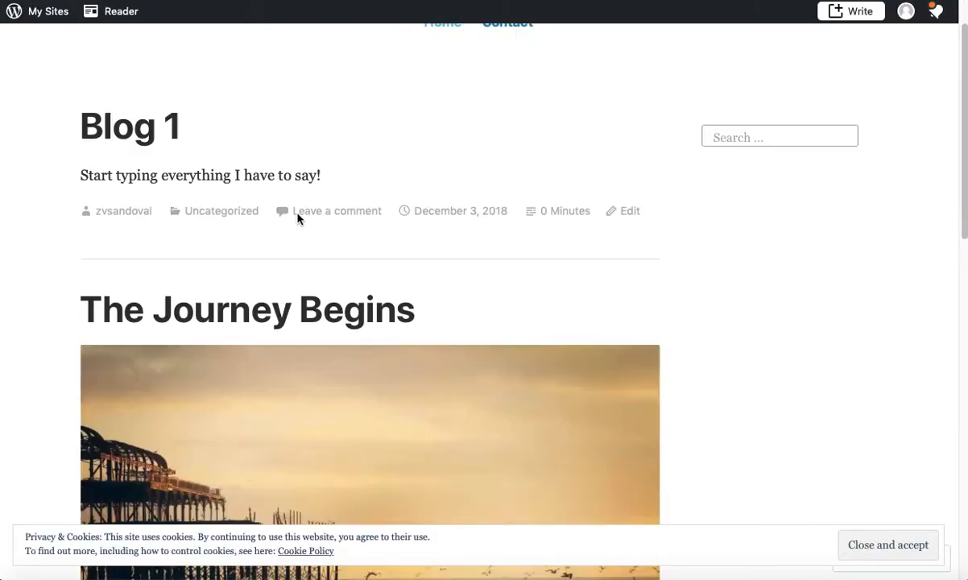
{"action": "scroll", "coordinate": [298, 218], "scroll_direction": "up", "scroll_amount": 5}
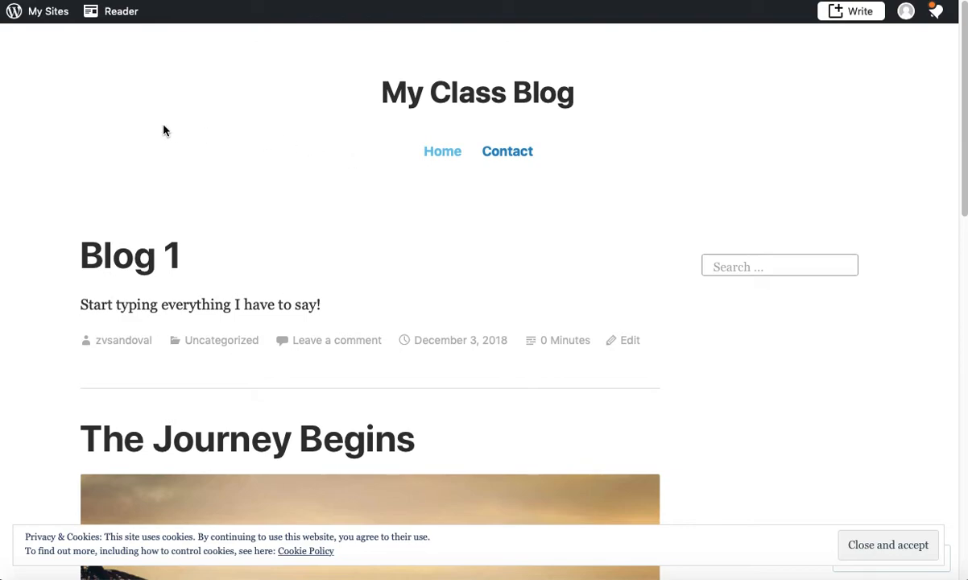
{"action": "left_click", "coordinate": [27, 20]}
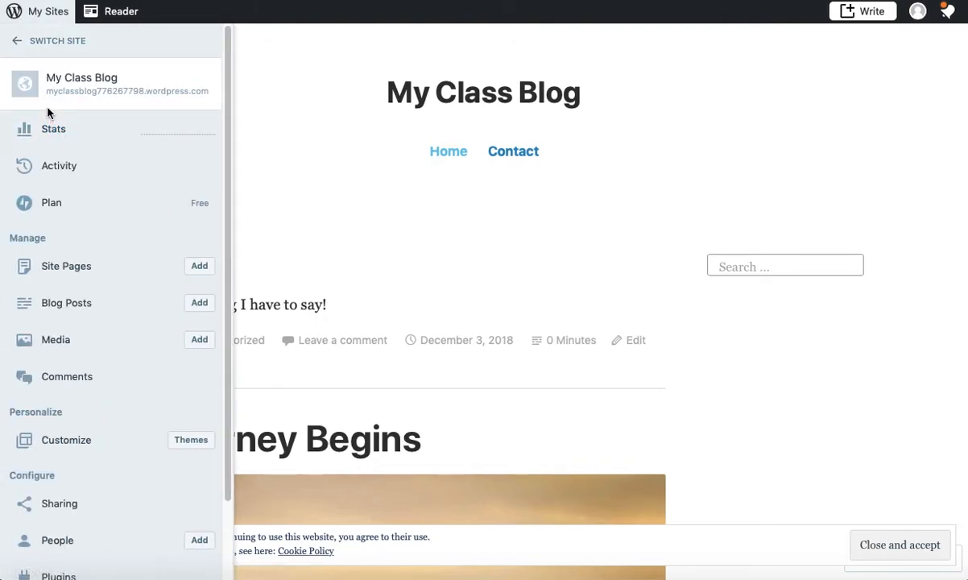
{"action": "left_click", "coordinate": [71, 303]}
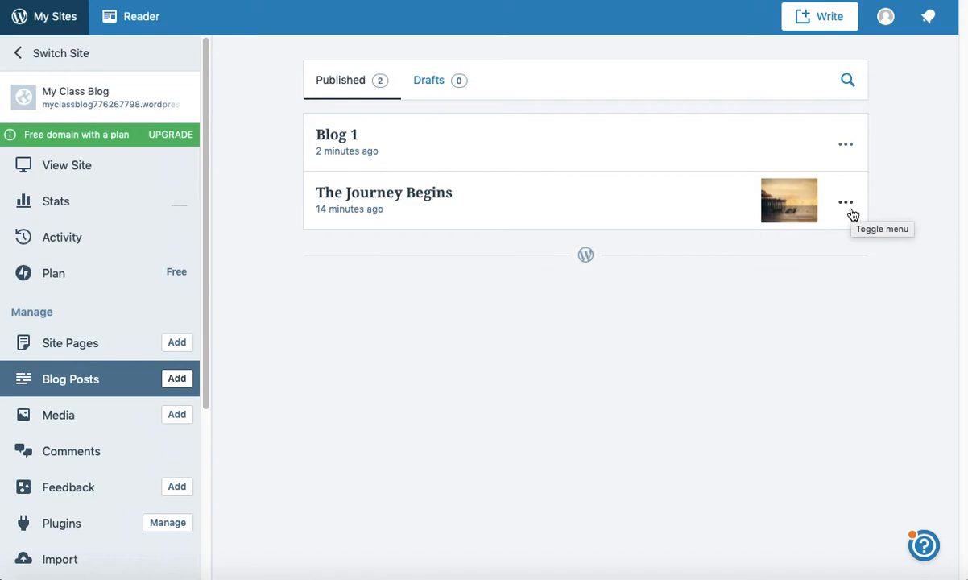
Step: Add the line 'Continue typing or editing the entry of your blog.' to Blog 1 and update it
{"action": "left_click", "coordinate": [333, 139]}
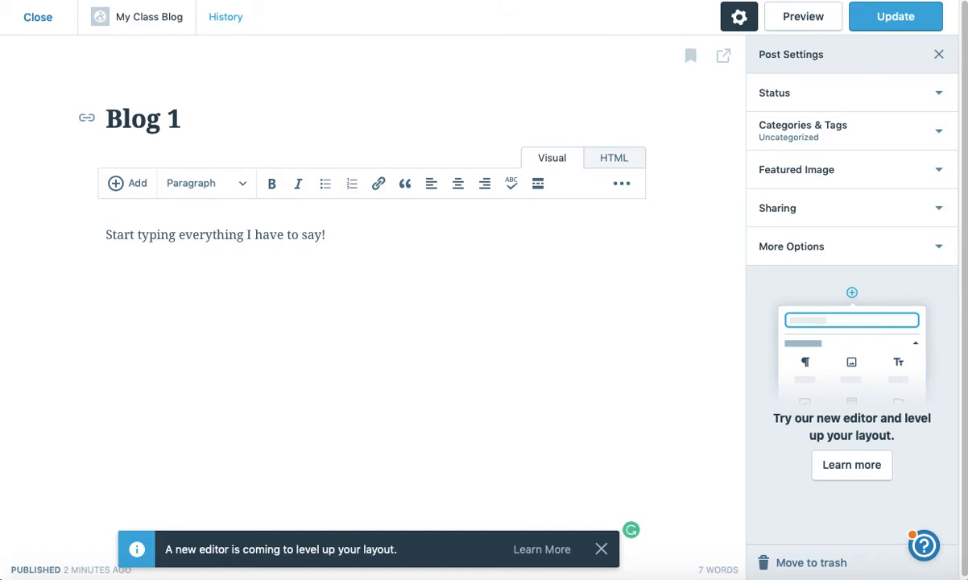
{"action": "type", "text": "Continue typyi"}
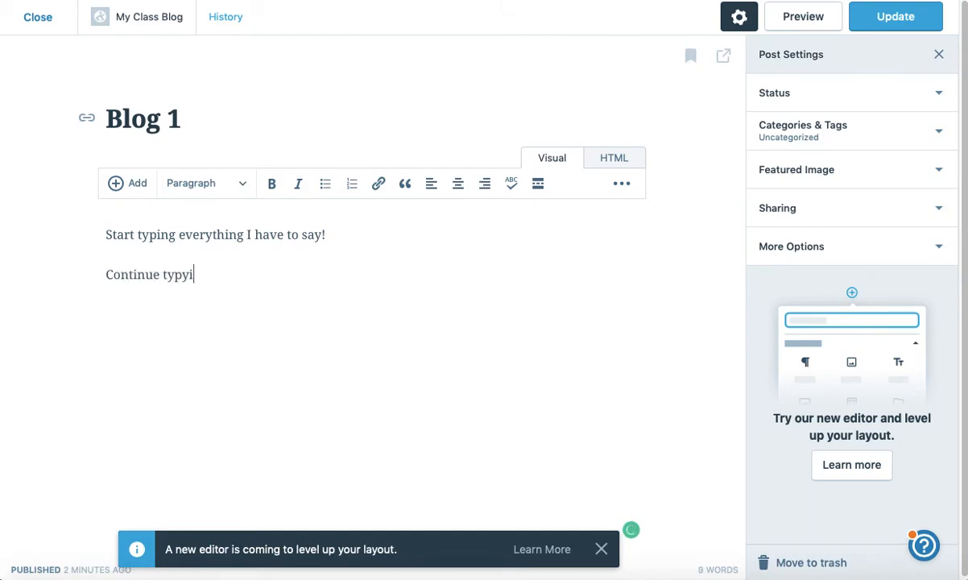
{"action": "key", "text": "BackSpace"}
{"action": "key", "text": "BackSpace"}
{"action": "key", "text": "BackSpace"}
{"action": "key", "text": "BackSpace"}
{"action": "type", "text": "ing or editing "}
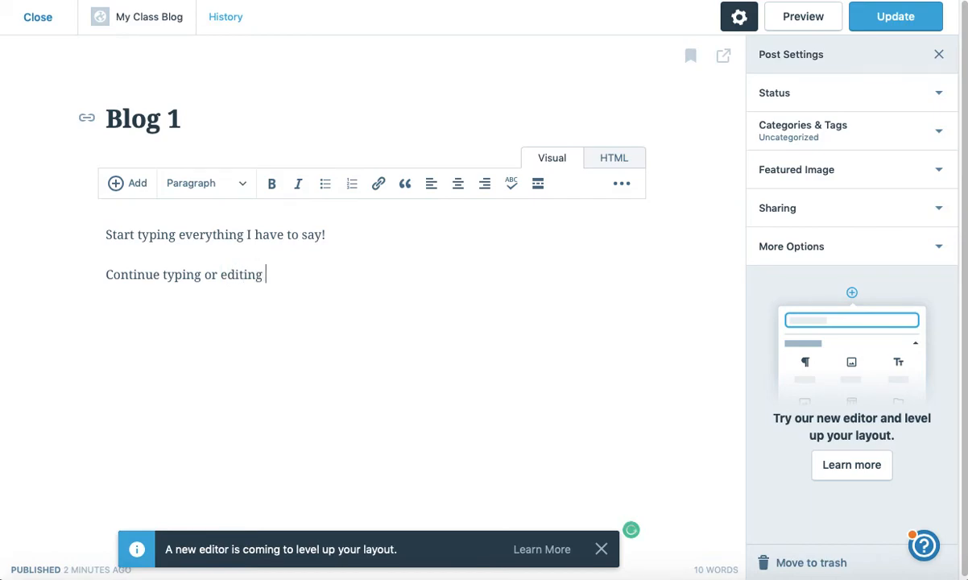
{"action": "type", "text": "the entry of your blog."}
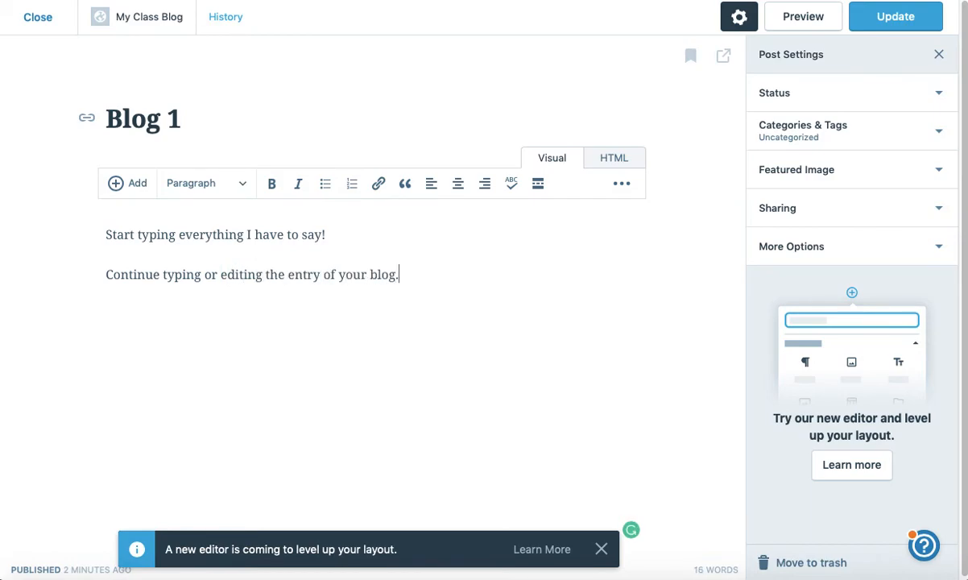
{"action": "left_click", "coordinate": [882, 24]}
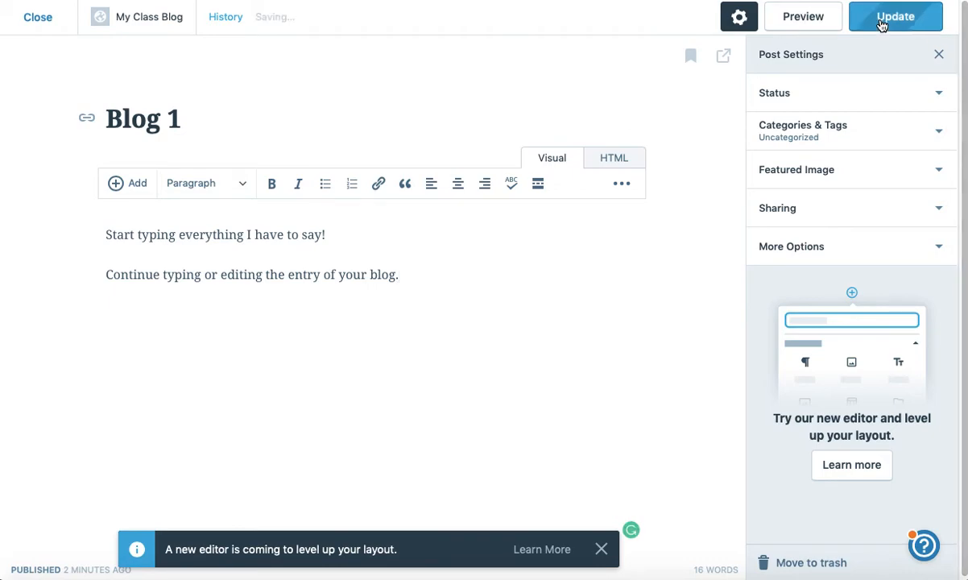
Step: Move The Journey Begins to the trash from the Blog Posts list
{"action": "left_click", "coordinate": [38, 20]}
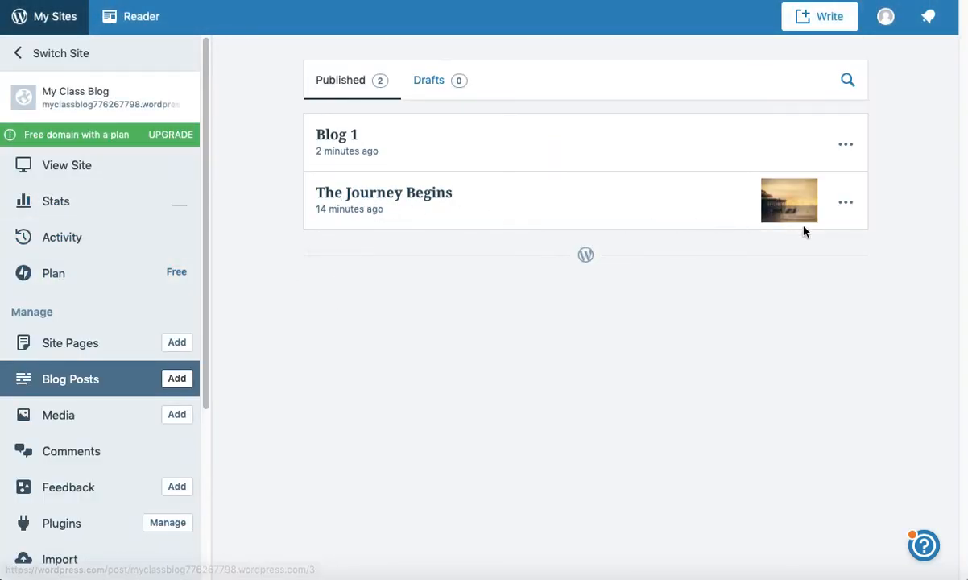
{"action": "left_click", "coordinate": [846, 207]}
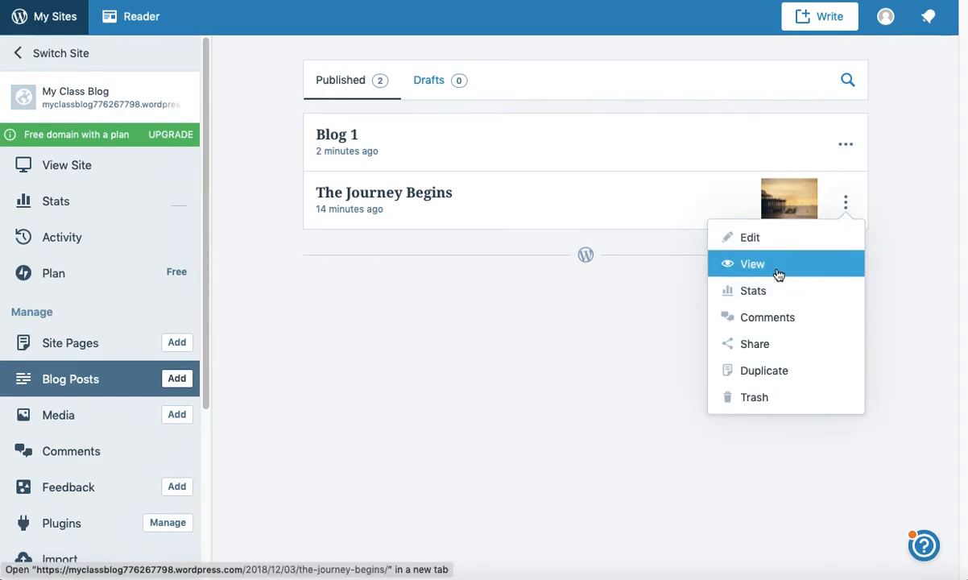
{"action": "left_click", "coordinate": [755, 398]}
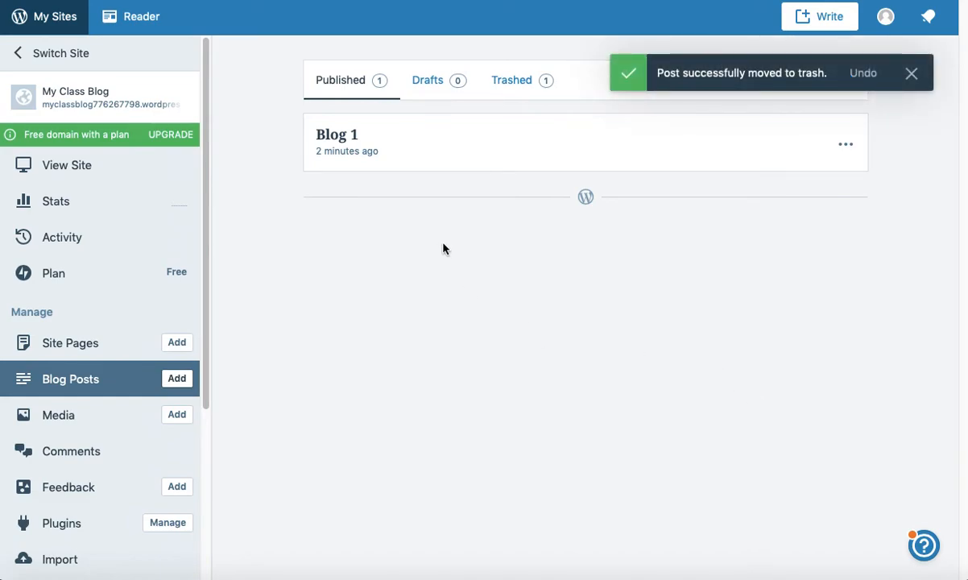
{"action": "left_click", "coordinate": [911, 74]}
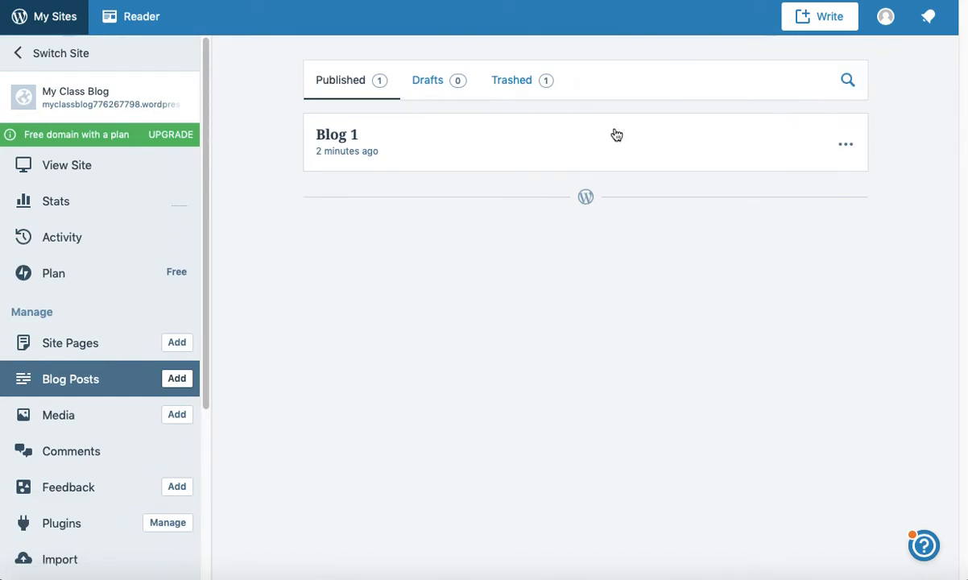
Step: Check the Trashed and Published tabs to confirm only Blog 1 remains published
{"action": "left_click", "coordinate": [514, 85]}
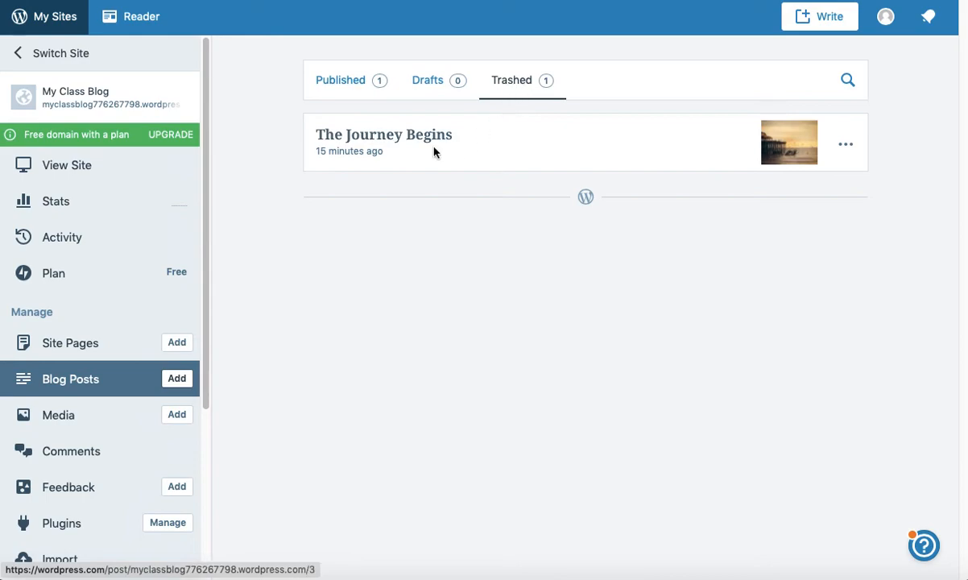
{"action": "left_click", "coordinate": [339, 81]}
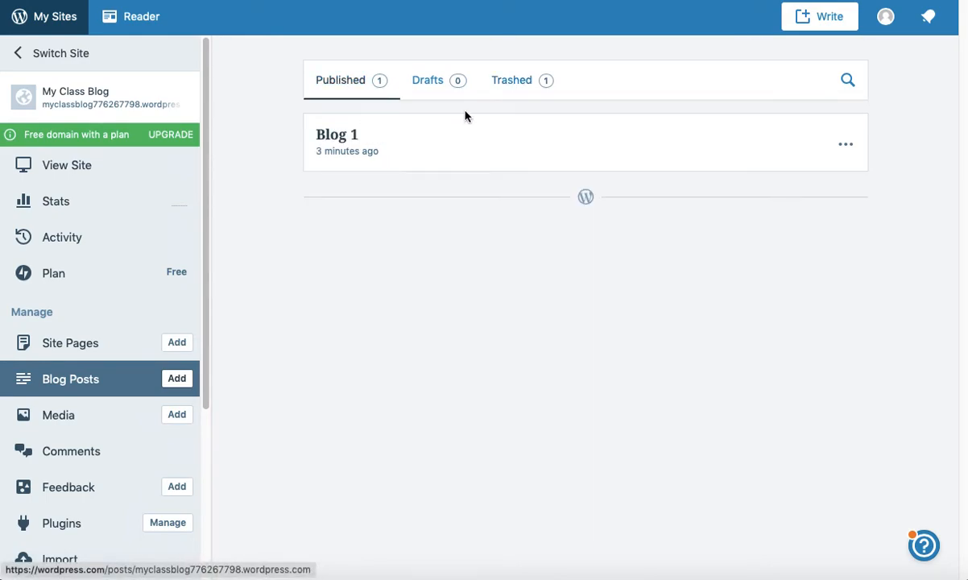
{"action": "left_click", "coordinate": [514, 84]}
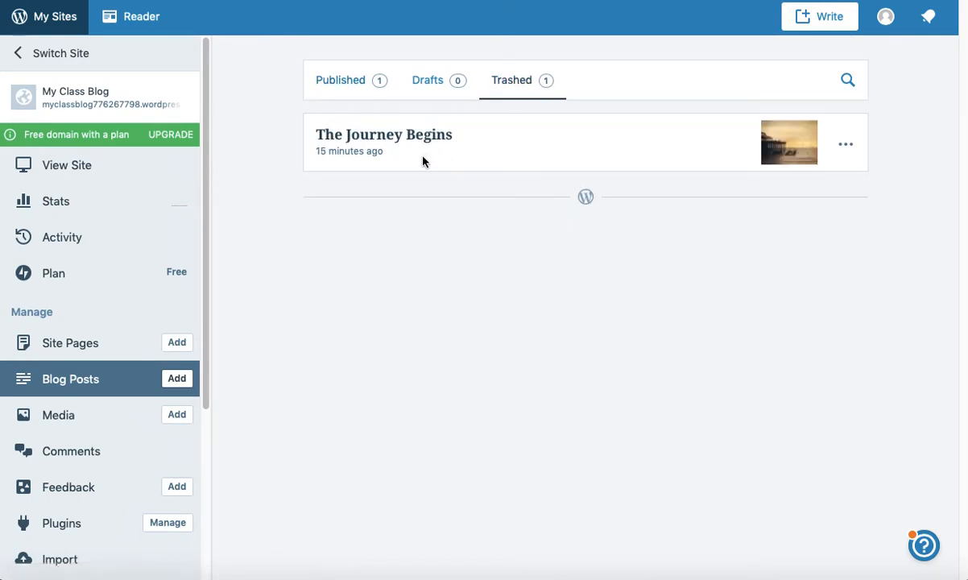
{"action": "left_click", "coordinate": [336, 86]}
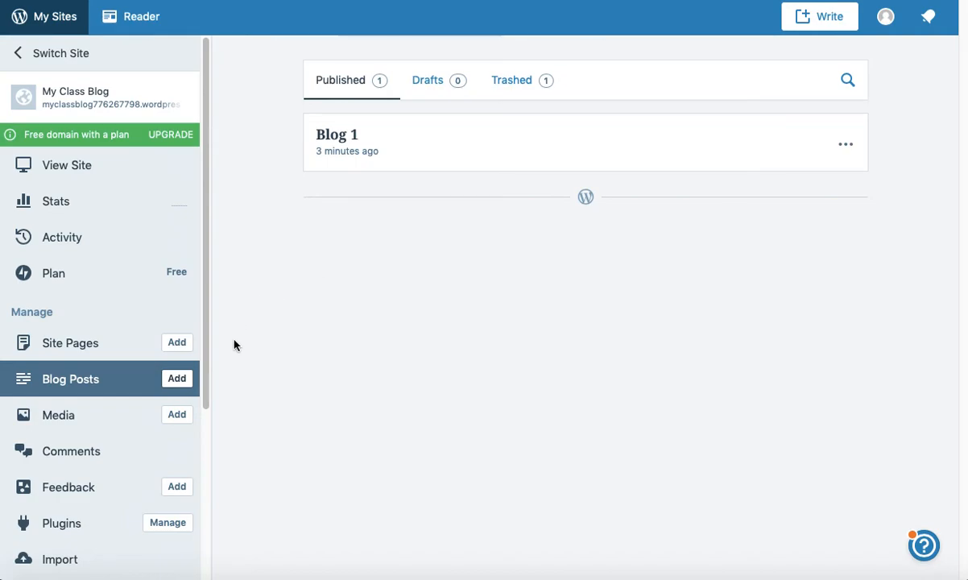
Step: Start a new post titled 'Blog 2' with the body 'This is my blog number 2.'
{"action": "left_click", "coordinate": [176, 379]}
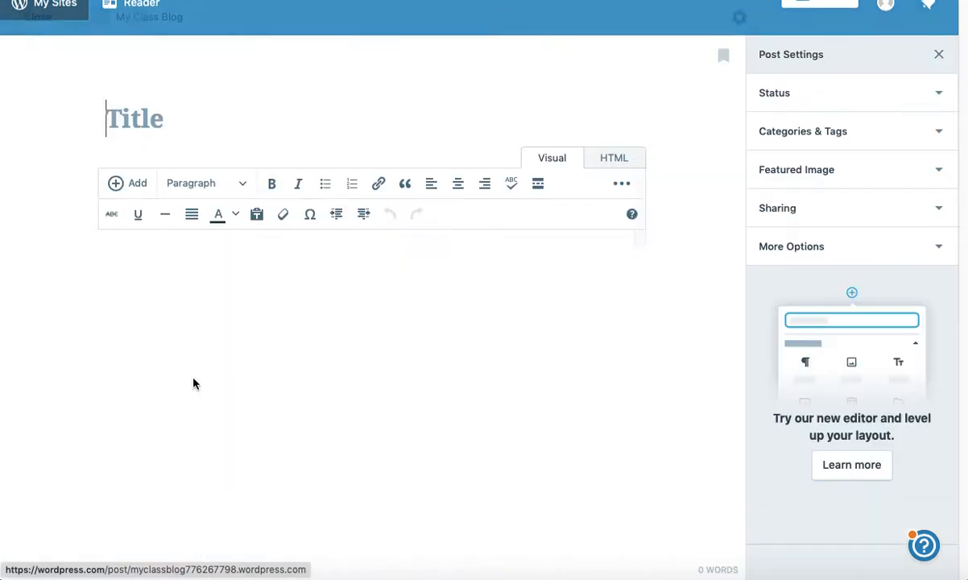
{"action": "type", "text": "Blog 2"}
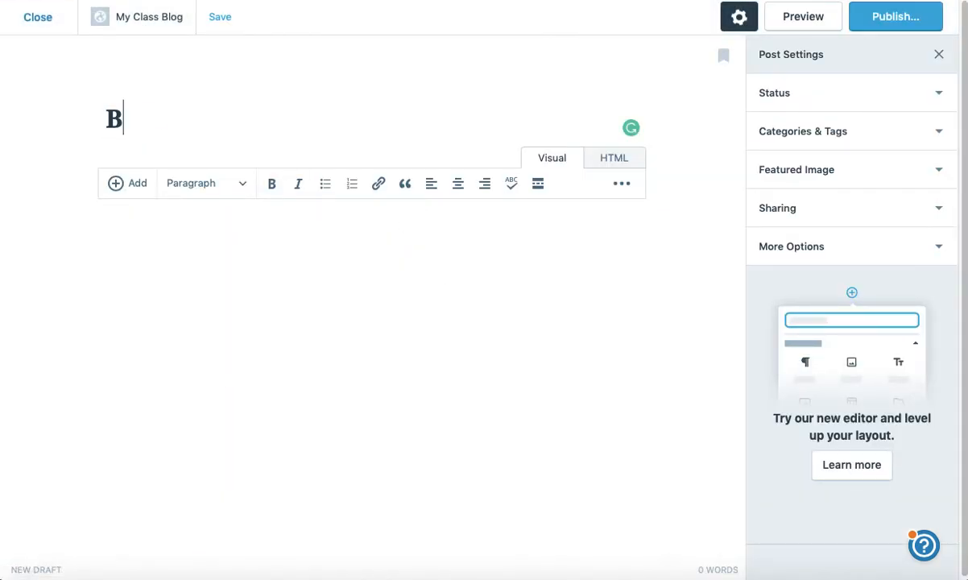
{"action": "left_click", "coordinate": [261, 256]}
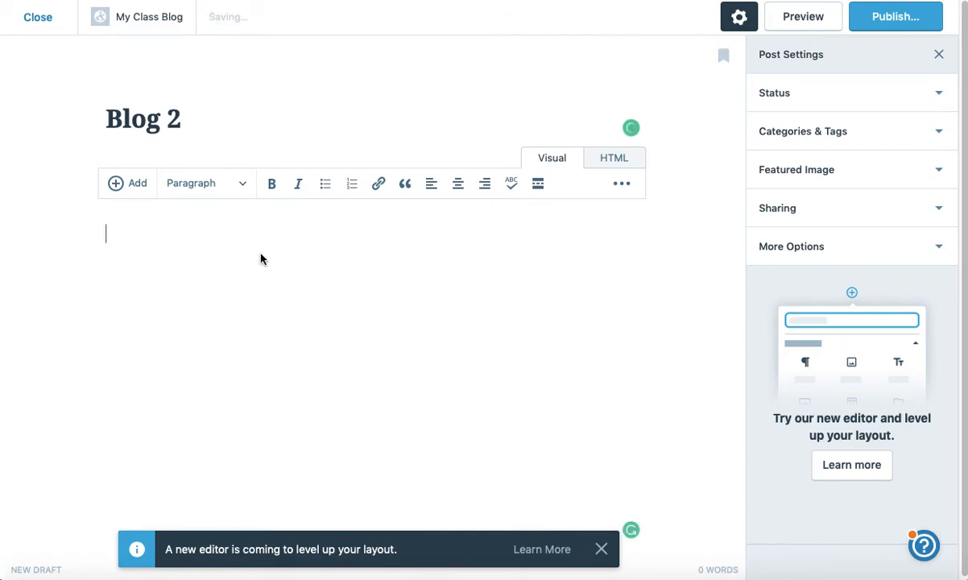
{"action": "type", "text": "This is my blog number 2."}
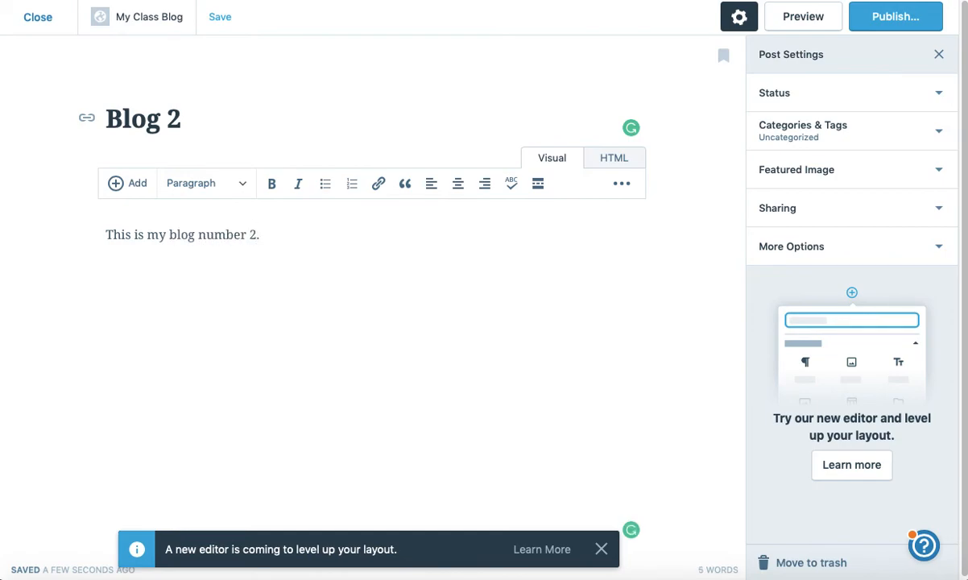
Step: Set Blog 2's publish date to December 10, 2018, keeping visibility Public
{"action": "left_click", "coordinate": [911, 96]}
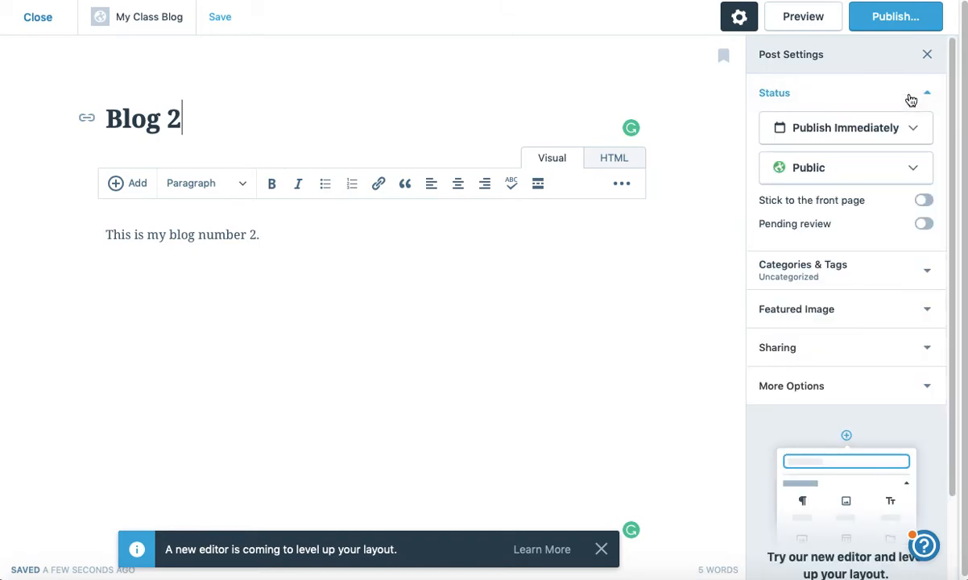
{"action": "left_click", "coordinate": [918, 131]}
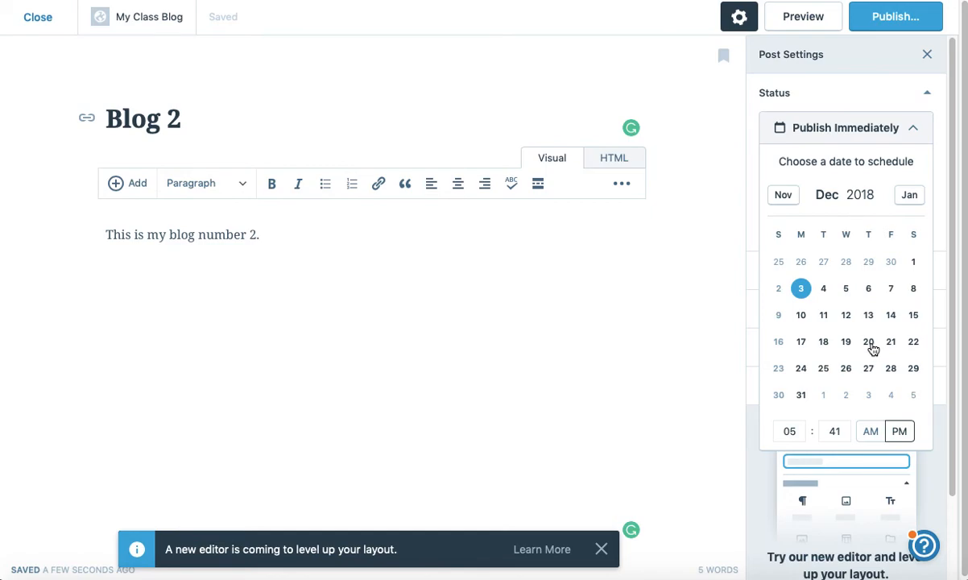
{"action": "left_click", "coordinate": [802, 317]}
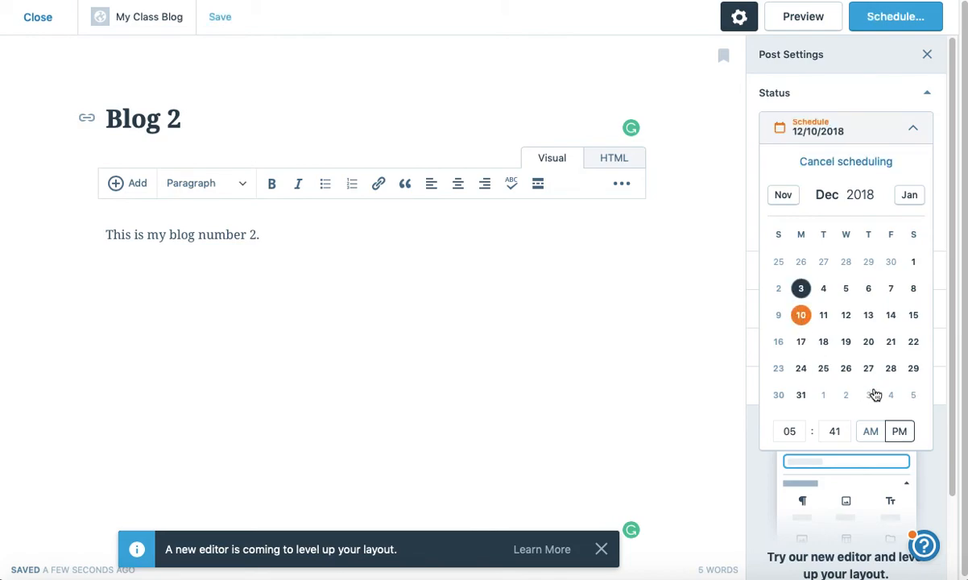
{"action": "left_click", "coordinate": [885, 137]}
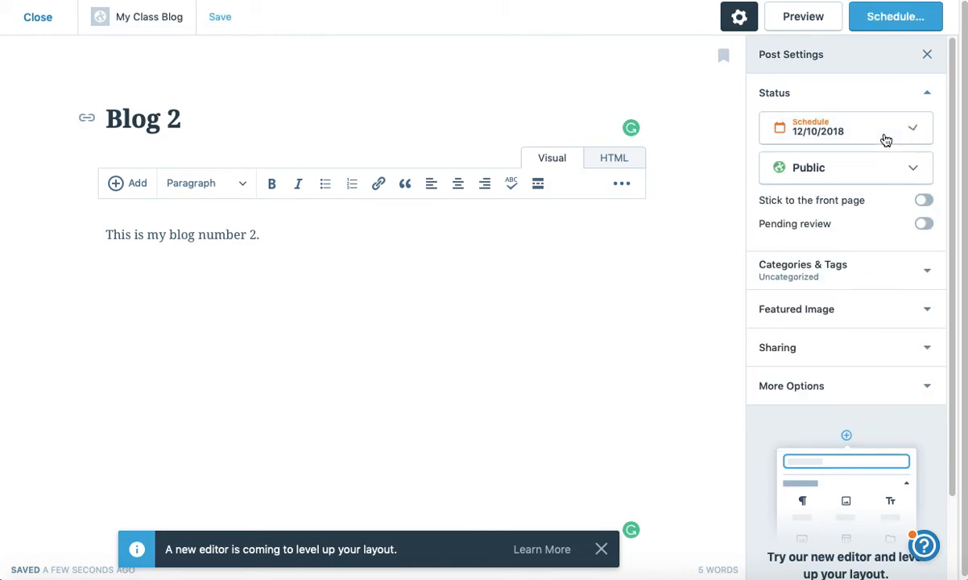
{"action": "left_click", "coordinate": [913, 175]}
{"action": "left_click", "coordinate": [913, 175]}
Step: Turn off comments and pingbacks/trackbacks in Blog 2's Discussion settings
{"action": "left_click", "coordinate": [857, 398]}
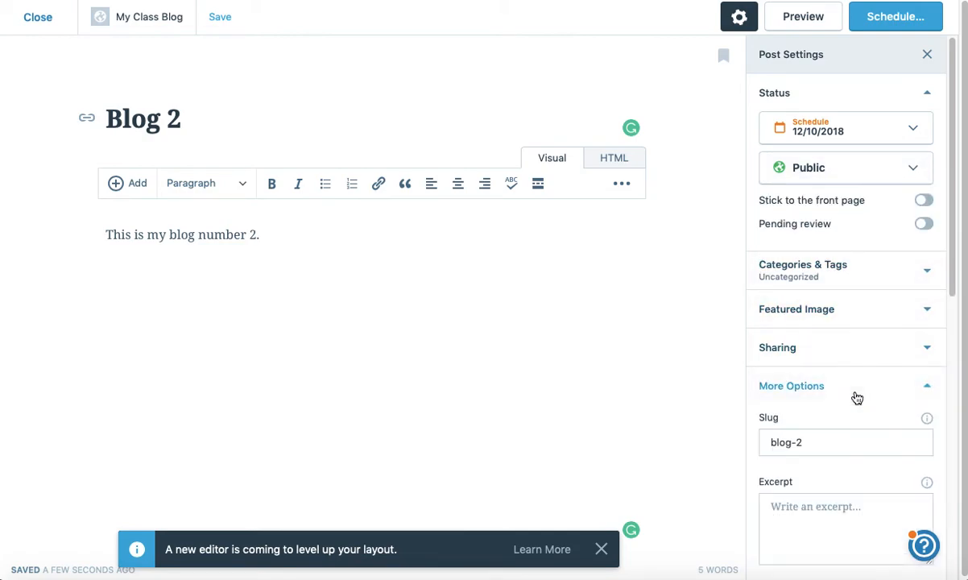
{"action": "scroll", "coordinate": [848, 348], "scroll_direction": "down", "scroll_amount": 10}
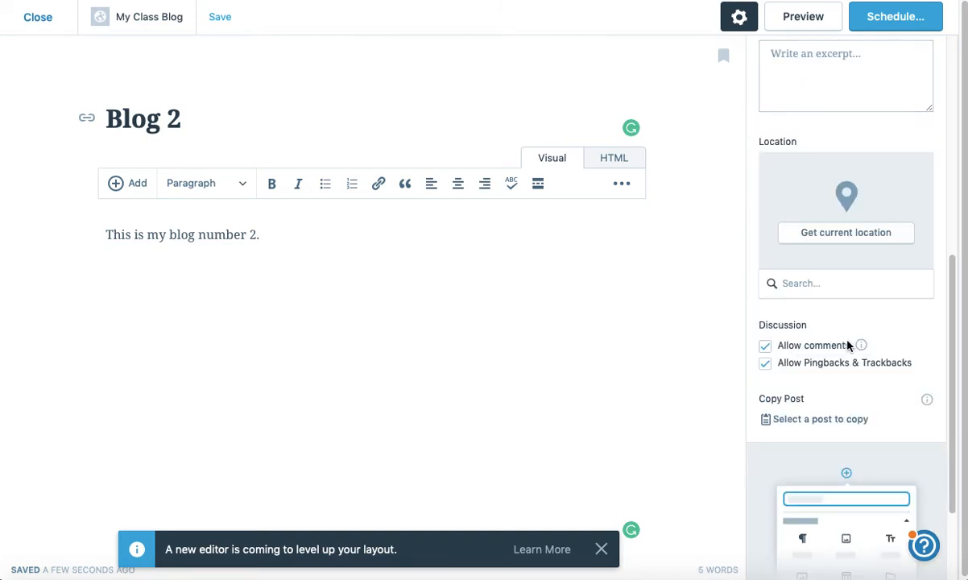
{"action": "left_click", "coordinate": [767, 364]}
{"action": "left_click", "coordinate": [766, 365]}
{"action": "scroll", "coordinate": [777, 369], "scroll_direction": "down", "scroll_amount": 3}
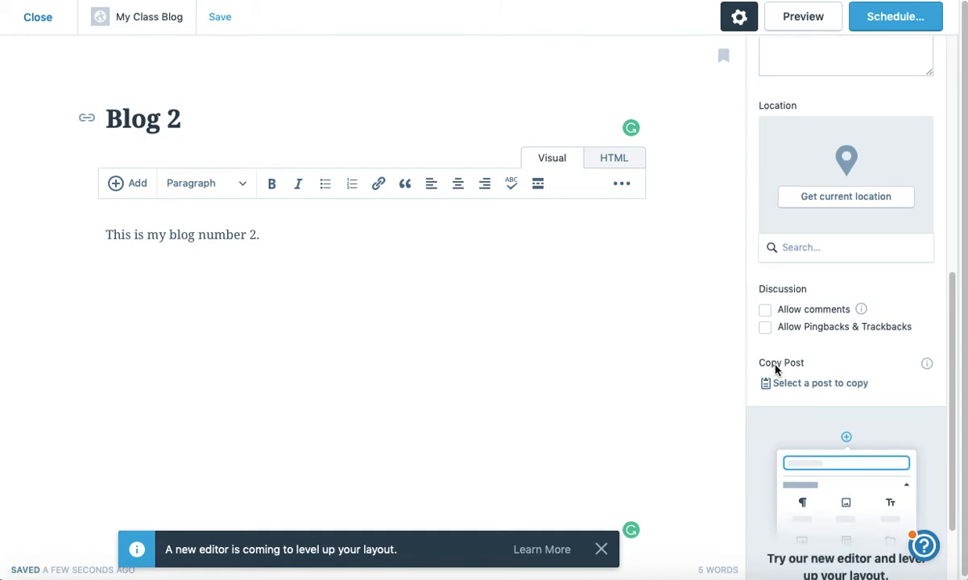
{"action": "scroll", "coordinate": [777, 372], "scroll_direction": "up", "scroll_amount": 8}
{"action": "scroll", "coordinate": [777, 359], "scroll_direction": "up", "scroll_amount": 5}
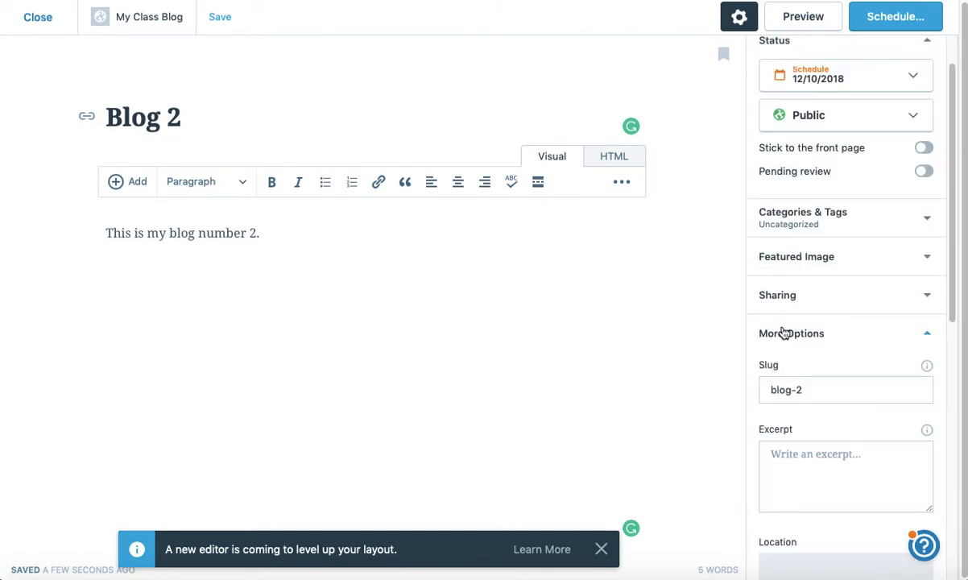
Step: Review Blog 2's Sharing, More Options, Featured Image and Categories & Tags sidebar sections
{"action": "left_click", "coordinate": [786, 333]}
{"action": "left_click", "coordinate": [778, 296]}
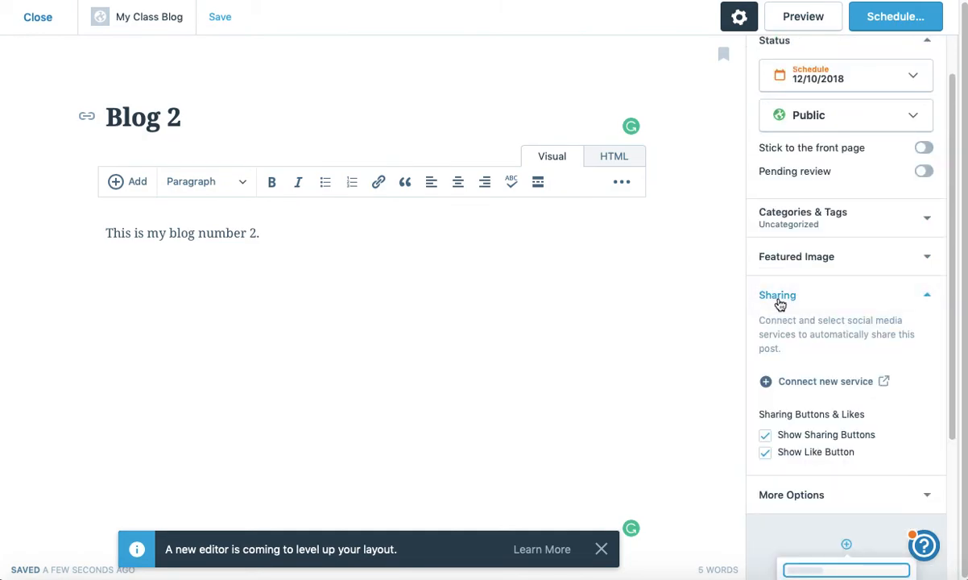
{"action": "scroll", "coordinate": [772, 425], "scroll_direction": "down", "scroll_amount": 2}
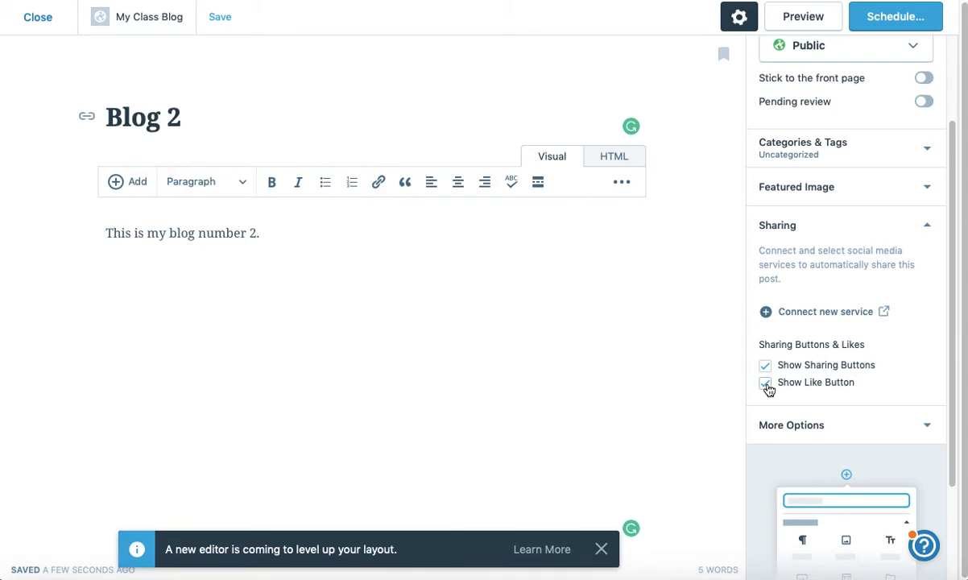
{"action": "left_click", "coordinate": [784, 230]}
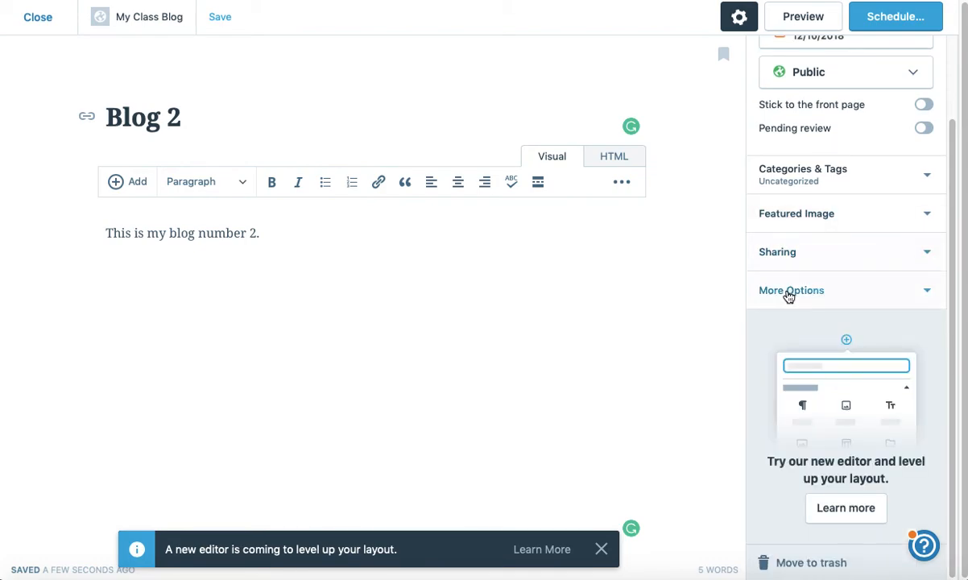
{"action": "left_click", "coordinate": [789, 288]}
{"action": "left_click", "coordinate": [791, 216]}
{"action": "left_click", "coordinate": [791, 216]}
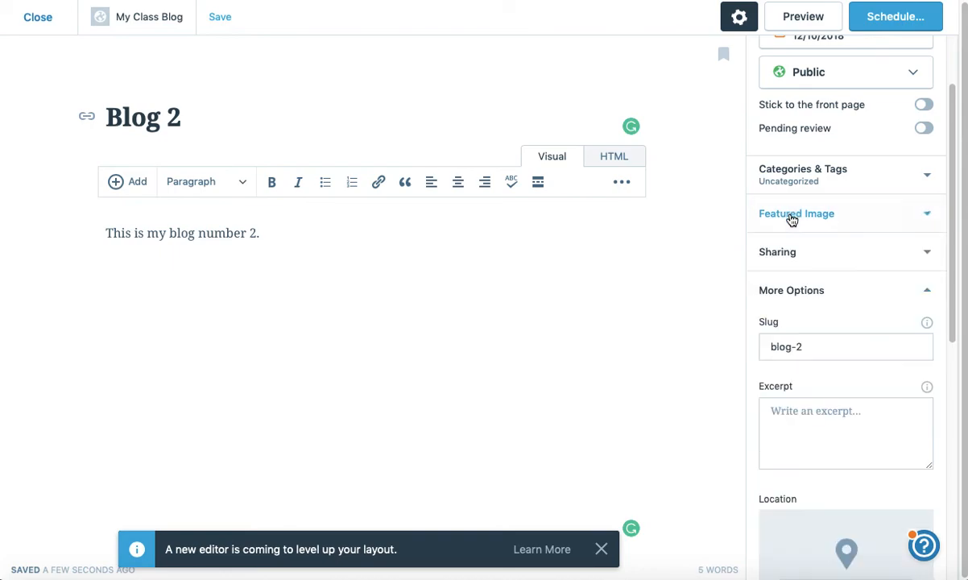
{"action": "left_click", "coordinate": [794, 172]}
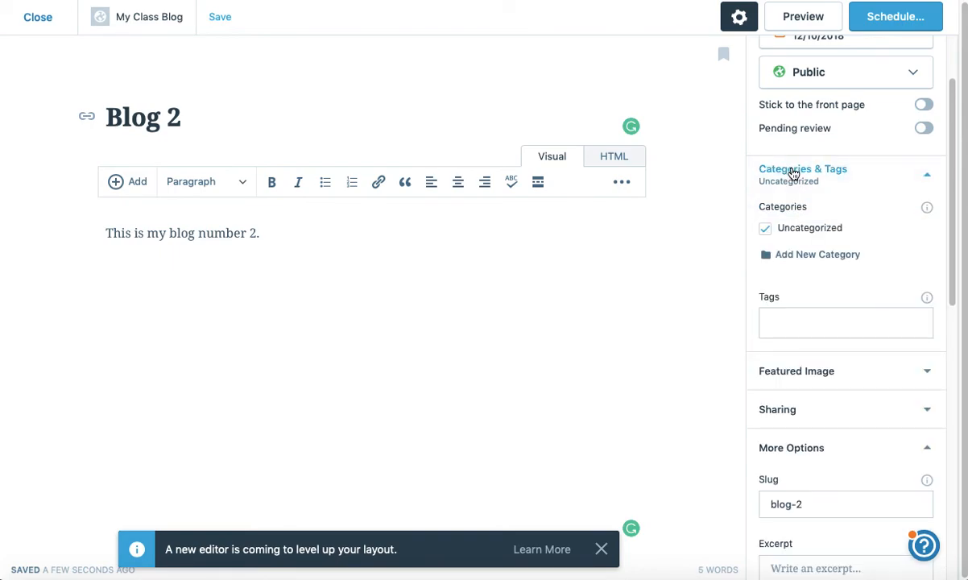
{"action": "left_click", "coordinate": [794, 173]}
{"action": "scroll", "coordinate": [795, 224], "scroll_direction": "up", "scroll_amount": 2}
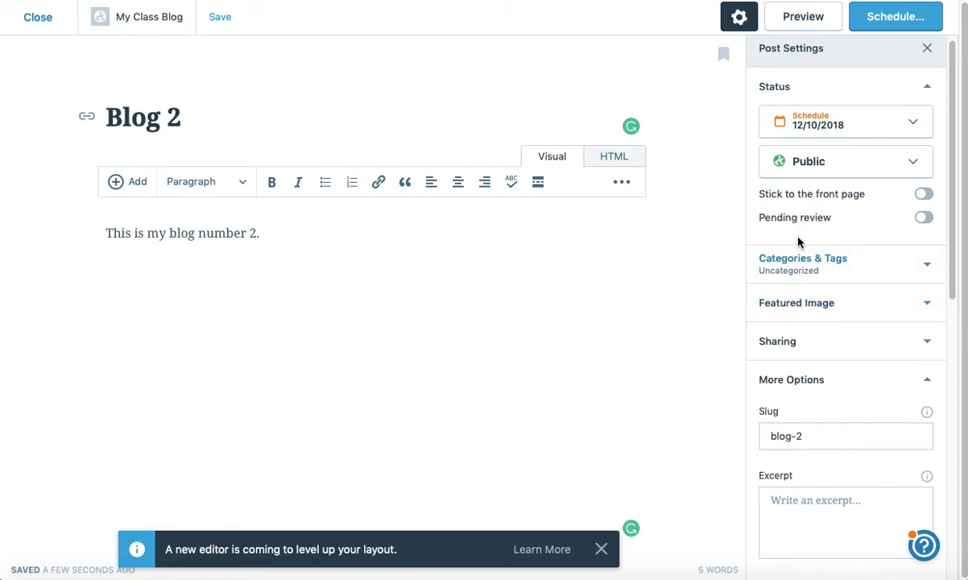
{"action": "scroll", "coordinate": [789, 199], "scroll_direction": "up", "scroll_amount": 1}
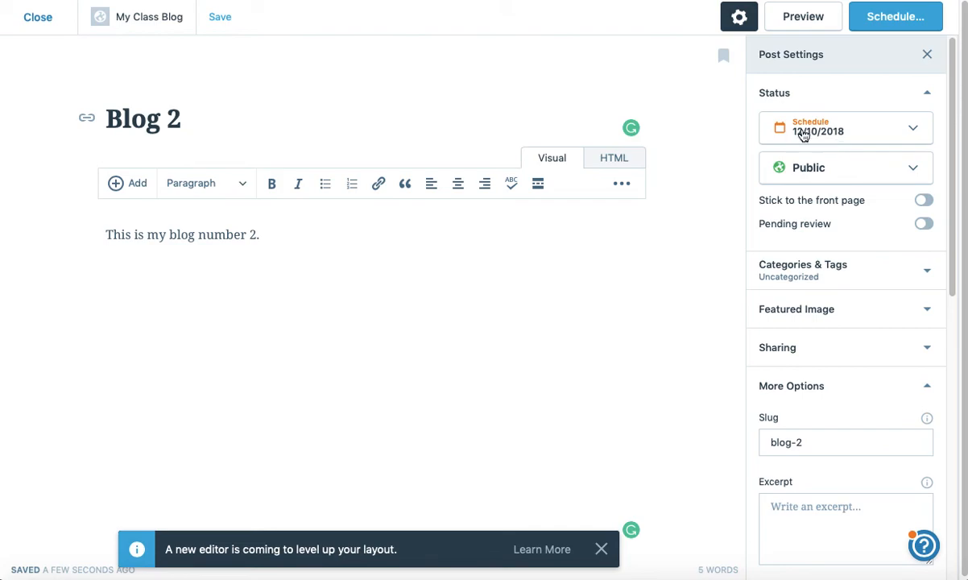
Step: Schedule and update Blog 2 for Dec 10, 2018 5:41 PM, then view it among Scheduled posts
{"action": "left_click", "coordinate": [889, 17]}
{"action": "left_click", "coordinate": [834, 12]}
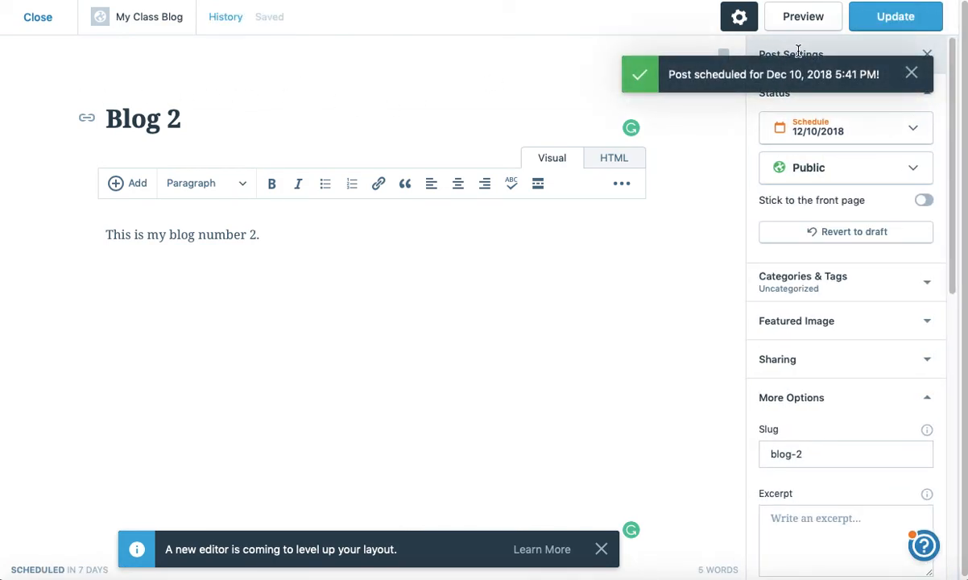
{"action": "left_click", "coordinate": [873, 27]}
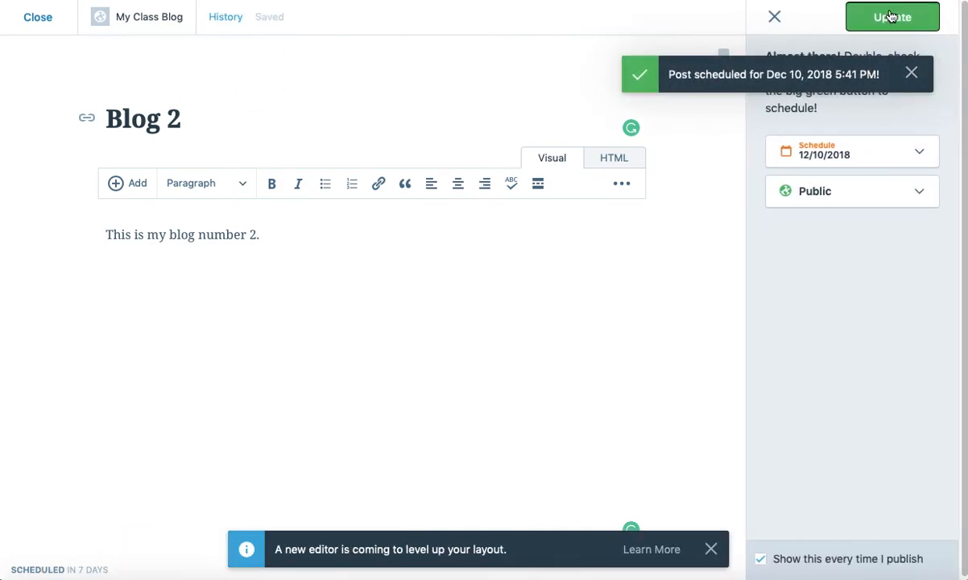
{"action": "left_click", "coordinate": [836, 13]}
{"action": "left_click", "coordinate": [39, 23]}
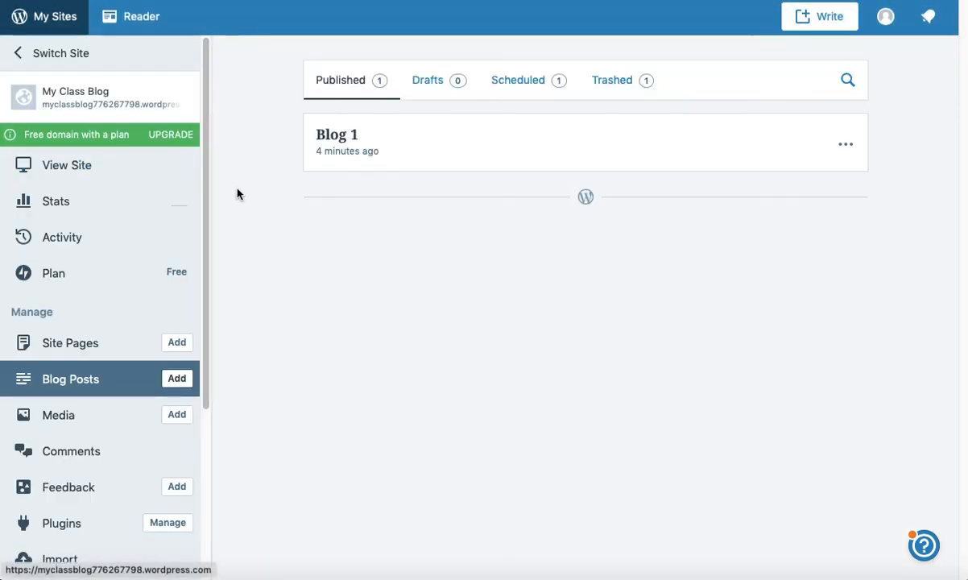
{"action": "left_click", "coordinate": [520, 83]}
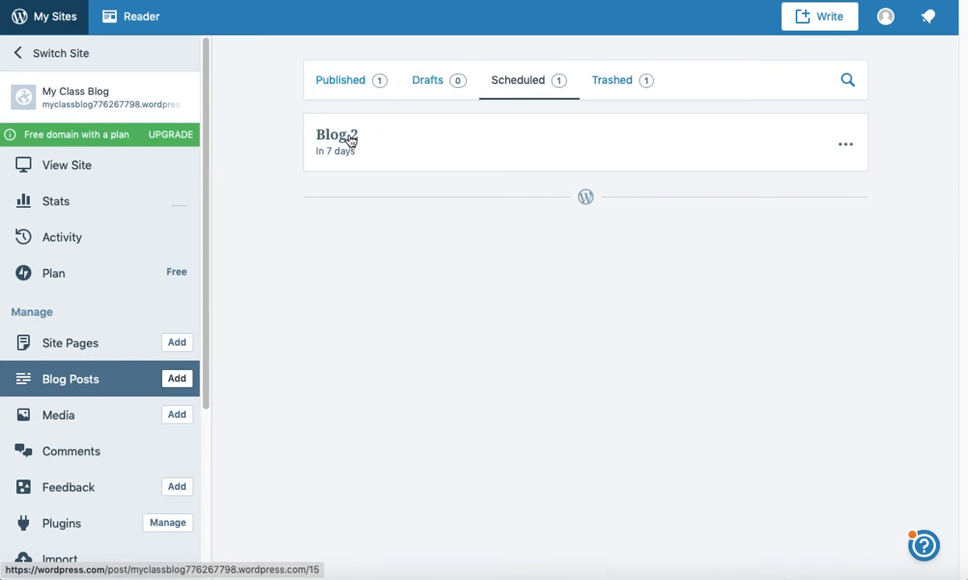
Step: Reopen Blog 2 for editing and revert it to a draft
{"action": "left_click", "coordinate": [846, 148]}
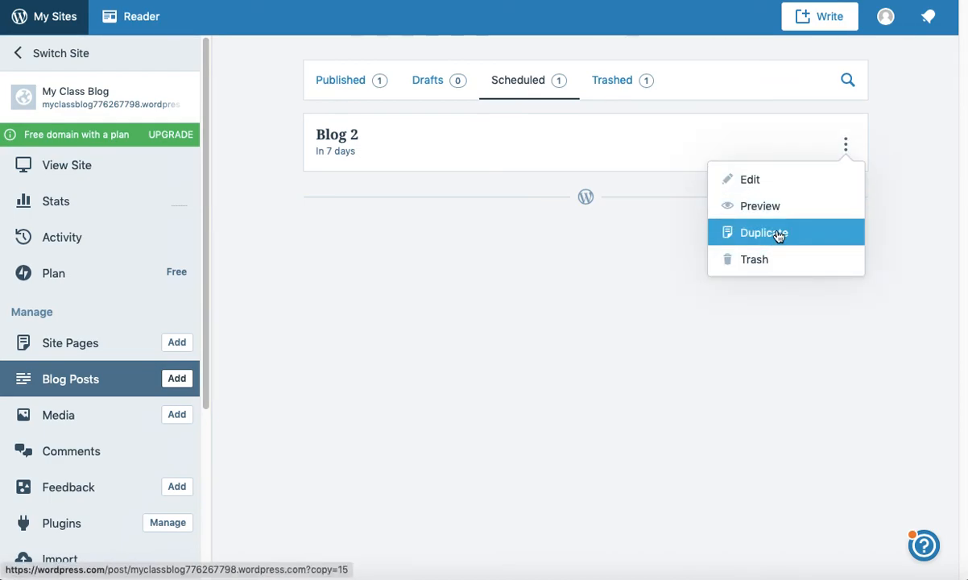
{"action": "left_click", "coordinate": [768, 190]}
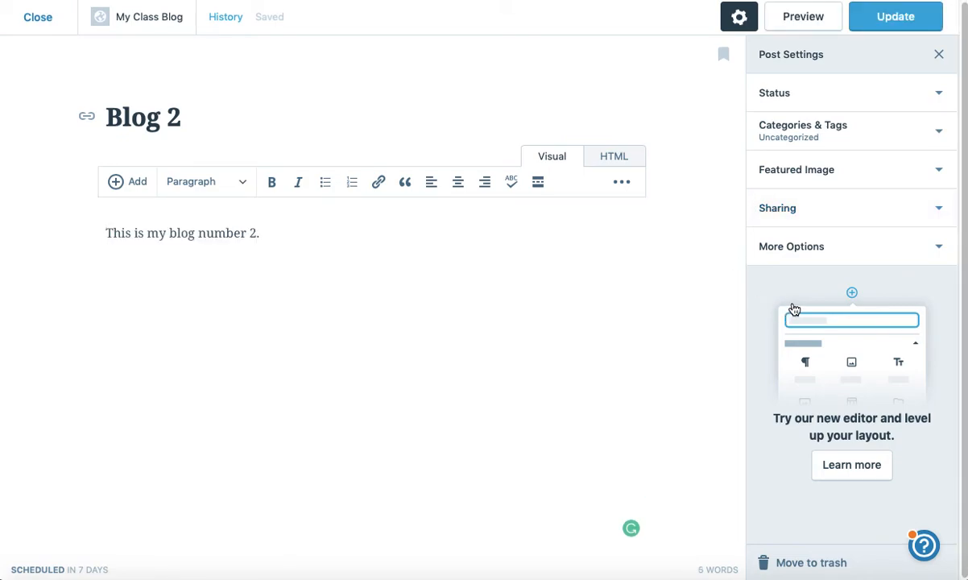
{"action": "left_click", "coordinate": [891, 93]}
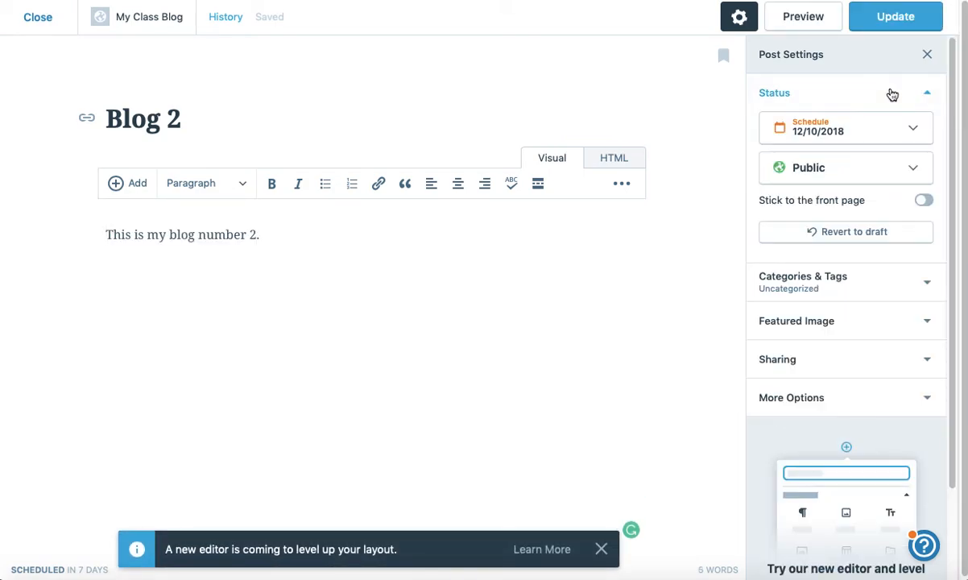
{"action": "left_click", "coordinate": [844, 232]}
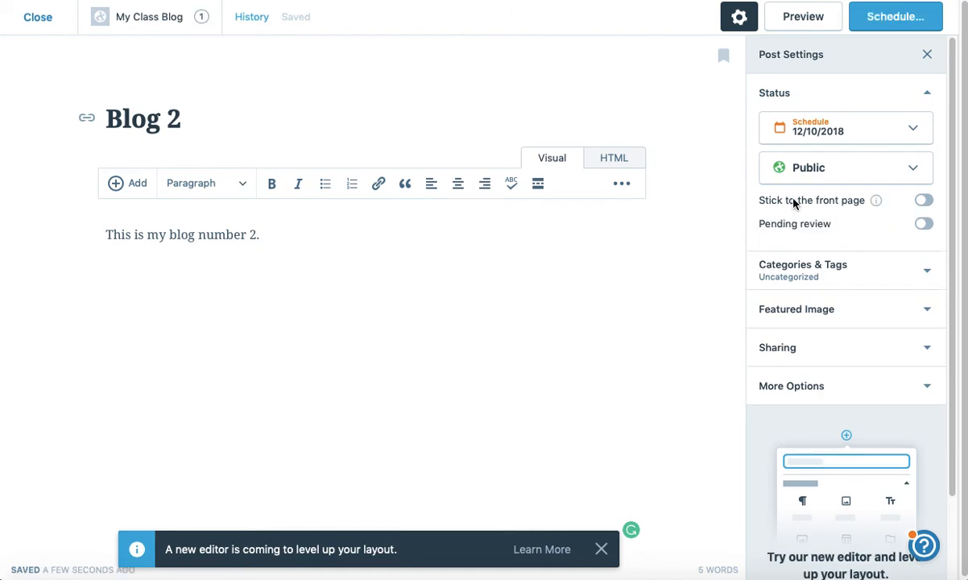
Step: Check the scheduling panel and publish-date calendar, leaving the 12/10/2018 date unchanged
{"action": "left_click", "coordinate": [887, 16]}
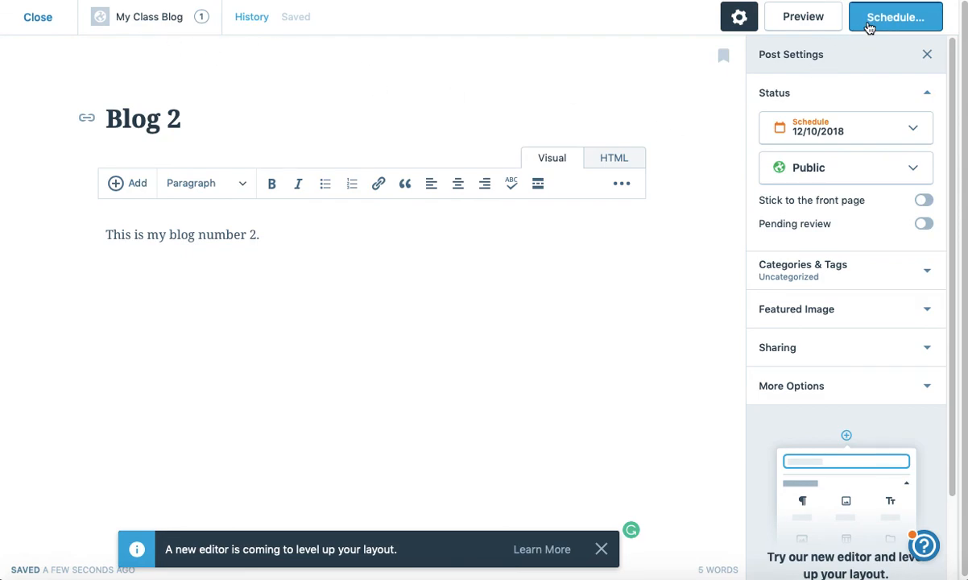
{"action": "left_click", "coordinate": [772, 18]}
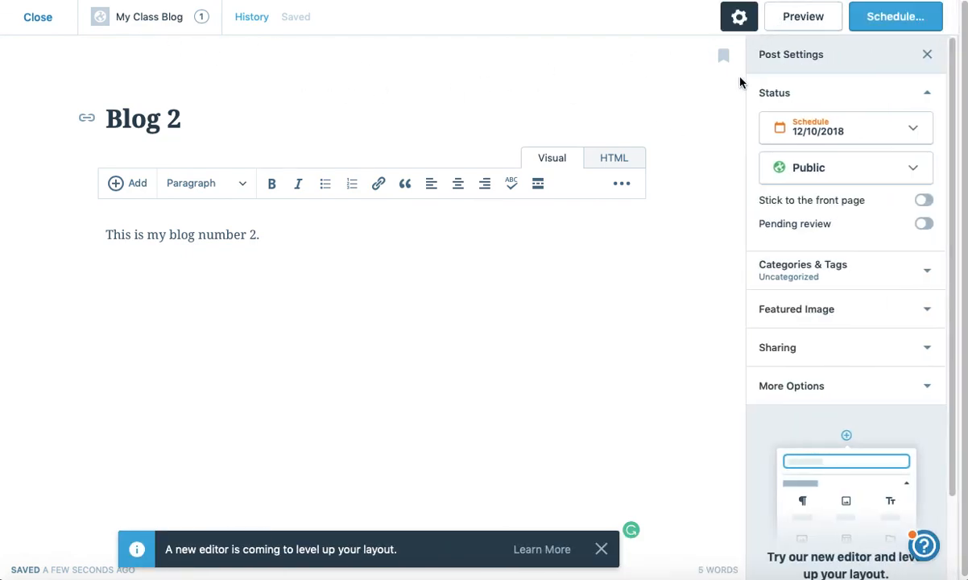
{"action": "left_click", "coordinate": [815, 131]}
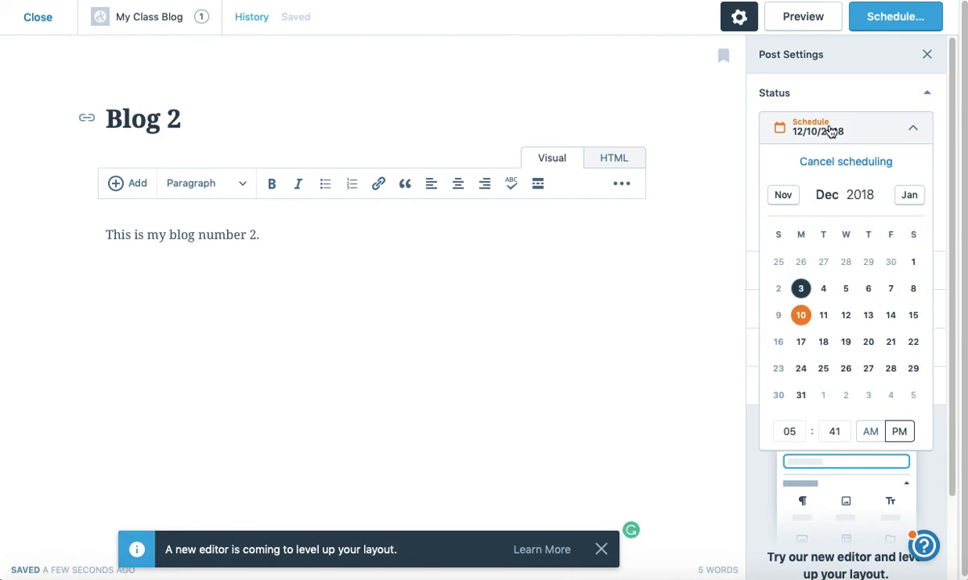
{"action": "left_click", "coordinate": [858, 127]}
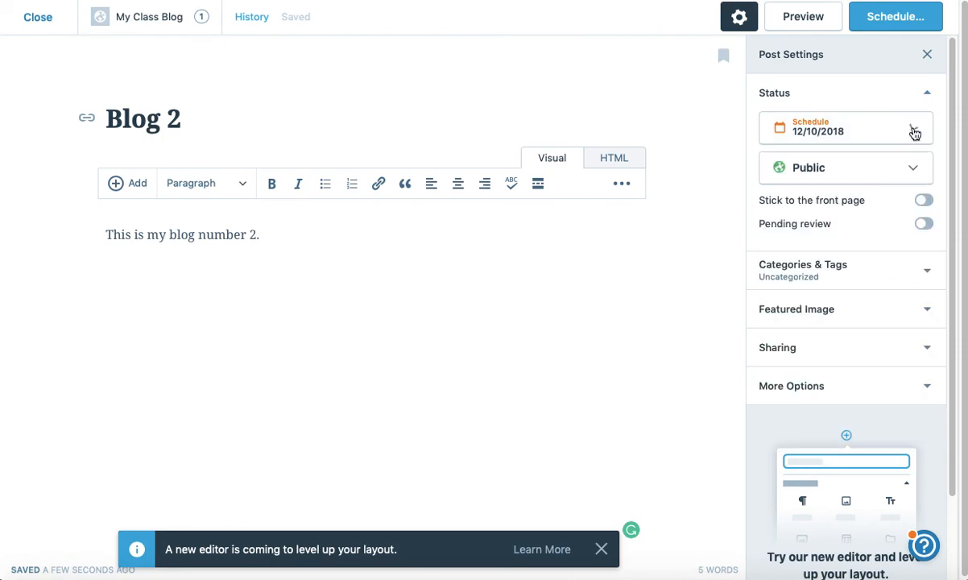
Step: Confirm Blog 2 is listed under Drafts and Blog 1 under Published in Blog Posts
{"action": "left_click", "coordinate": [36, 23]}
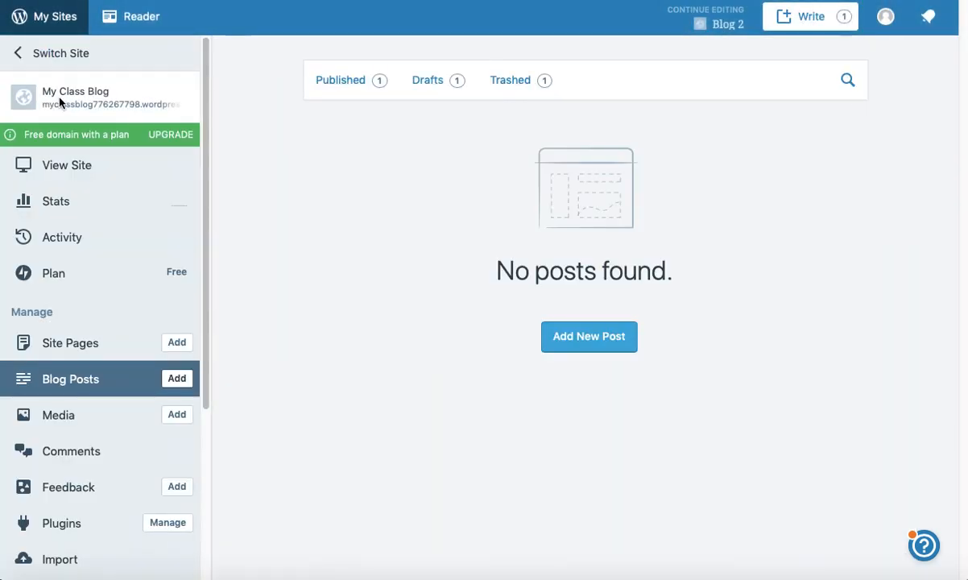
{"action": "left_click", "coordinate": [428, 84]}
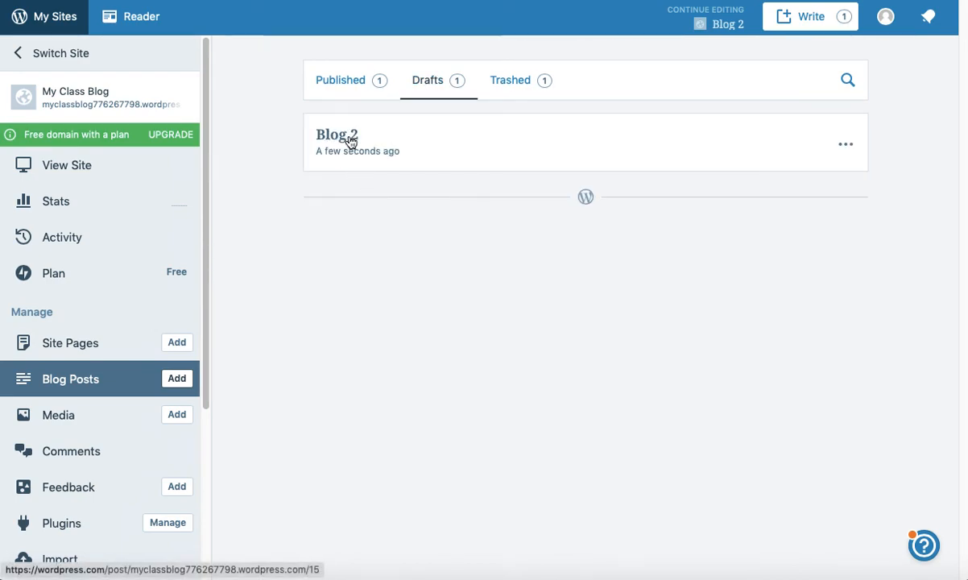
{"action": "left_click", "coordinate": [336, 84]}
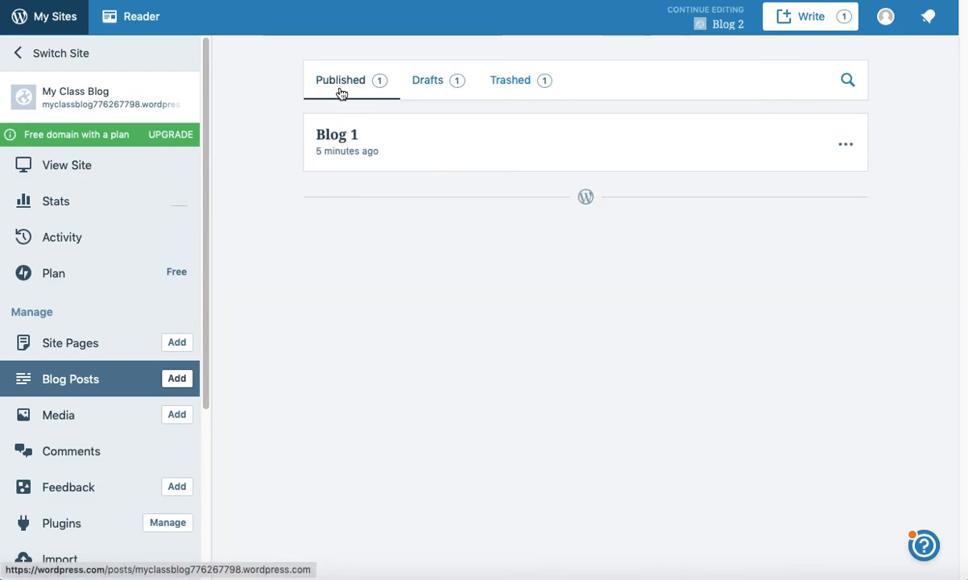
{"action": "left_click", "coordinate": [426, 82]}
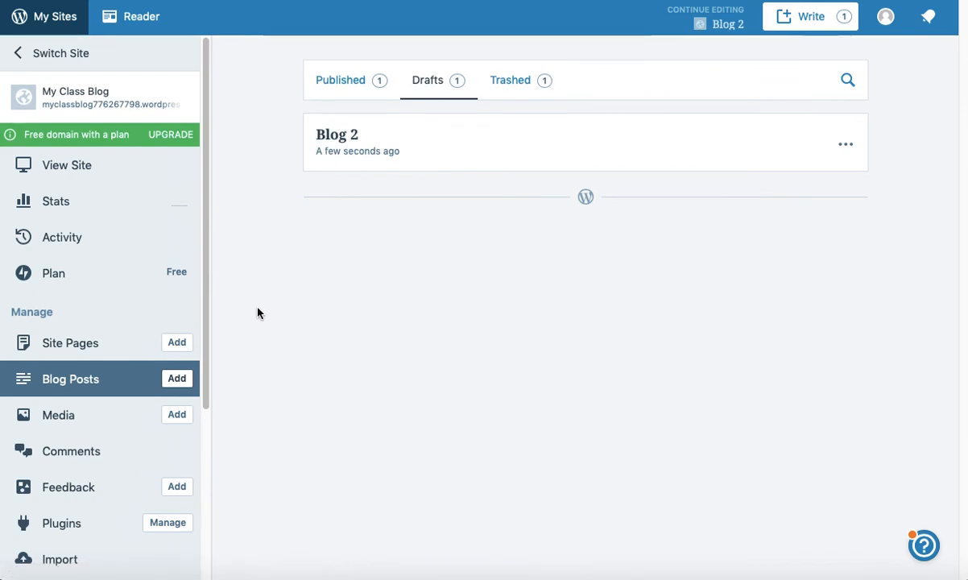
{"action": "scroll", "coordinate": [208, 245], "scroll_direction": "down", "scroll_amount": 5}
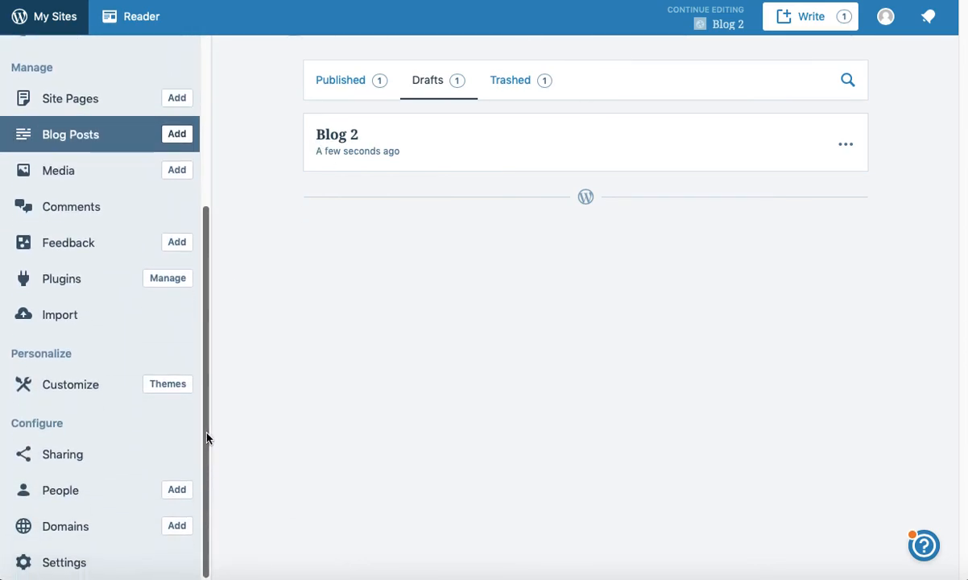
{"action": "scroll", "coordinate": [210, 416], "scroll_direction": "up", "scroll_amount": 5}
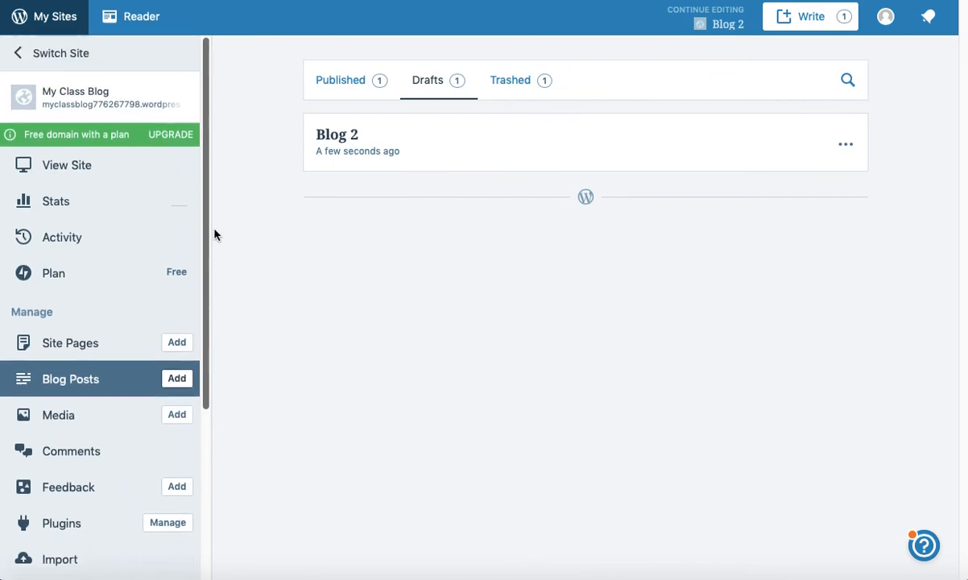